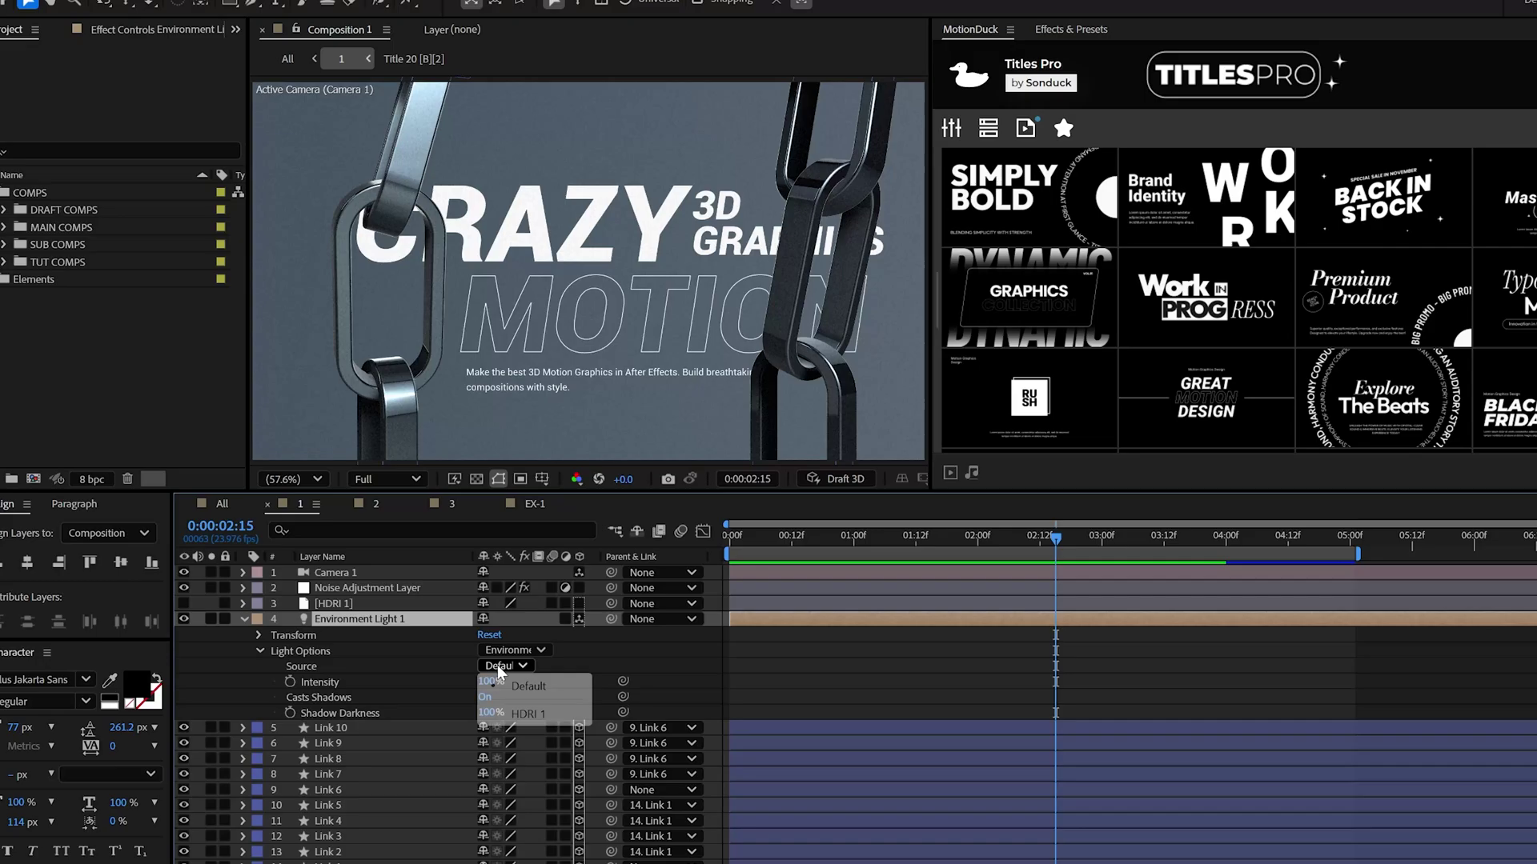
Set the source of Environment Light 1 to HDRI 1 and preview the chain composition from near its start.
{"action": "left_click", "coordinate": [538, 720]}
{"action": "left_click", "coordinate": [750, 549]}
{"action": "key", "text": "space"}
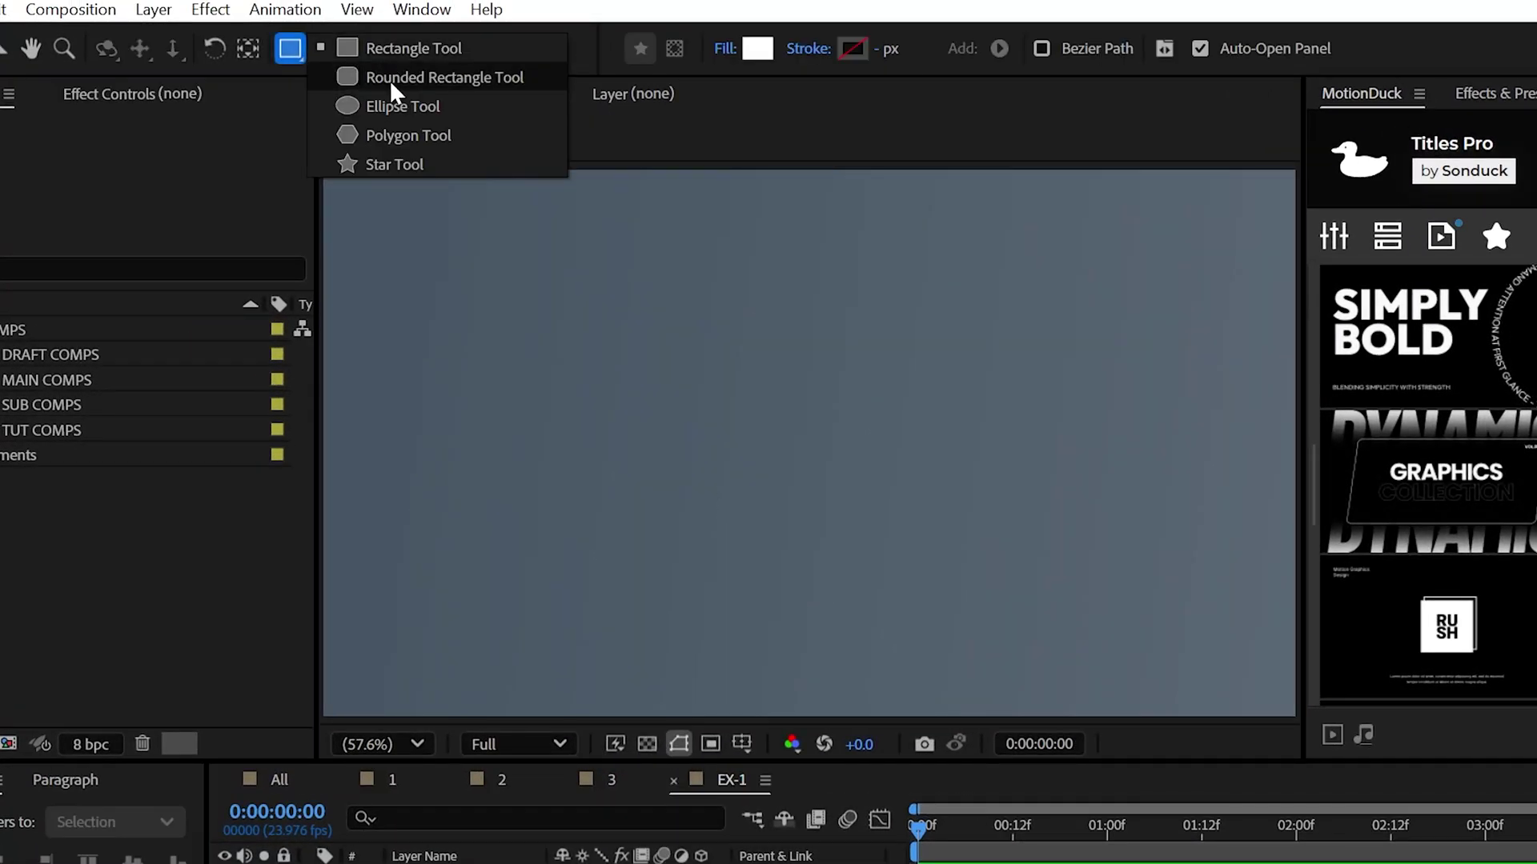
Draw a wide rounded rectangle shape around the middle of the EX-1 composition.
{"action": "left_click", "coordinate": [389, 80]}
{"action": "left_click", "coordinate": [608, 398]}
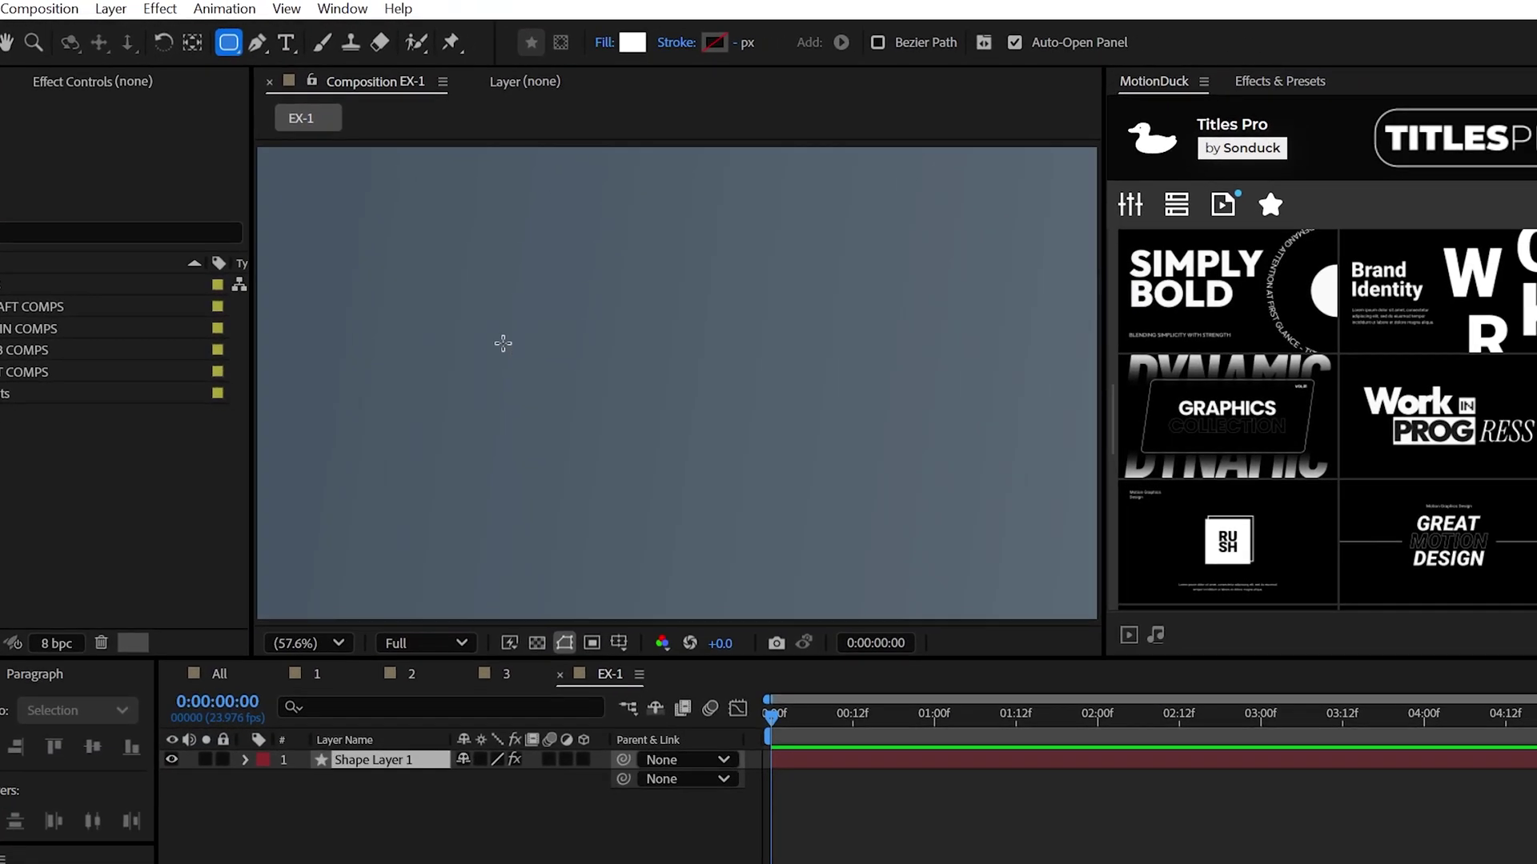
{"action": "left_click_drag", "start_coordinate": [777, 446], "coordinate": [803, 447]}
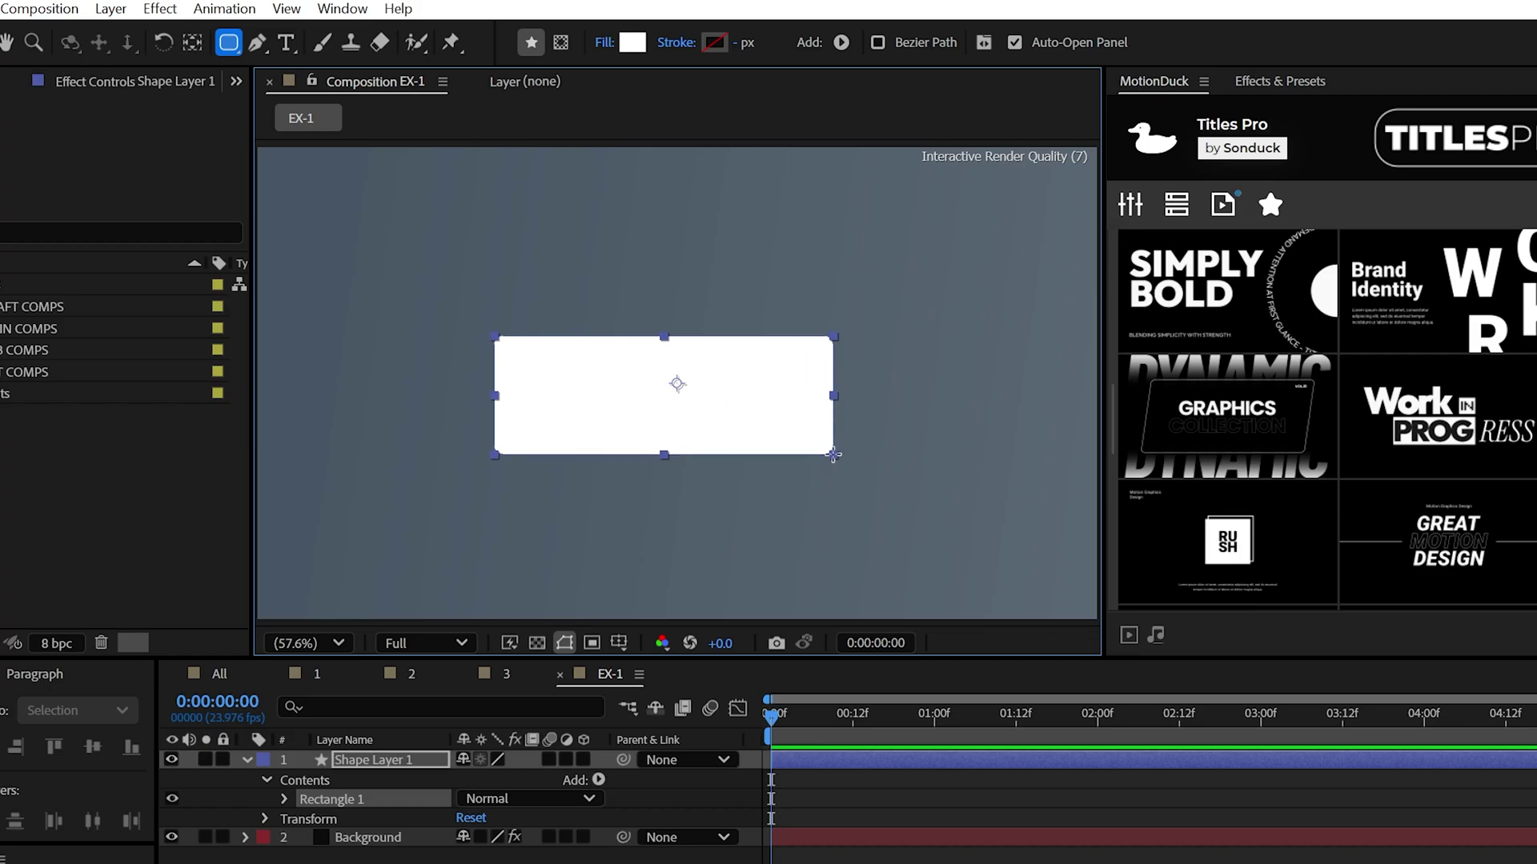
Remove the rounded rectangle's fill and give it a white 32 px stroke.
{"action": "left_click", "coordinate": [604, 41]}
{"action": "left_click_drag", "start_coordinate": [1267, 668], "coordinate": [632, 86]}
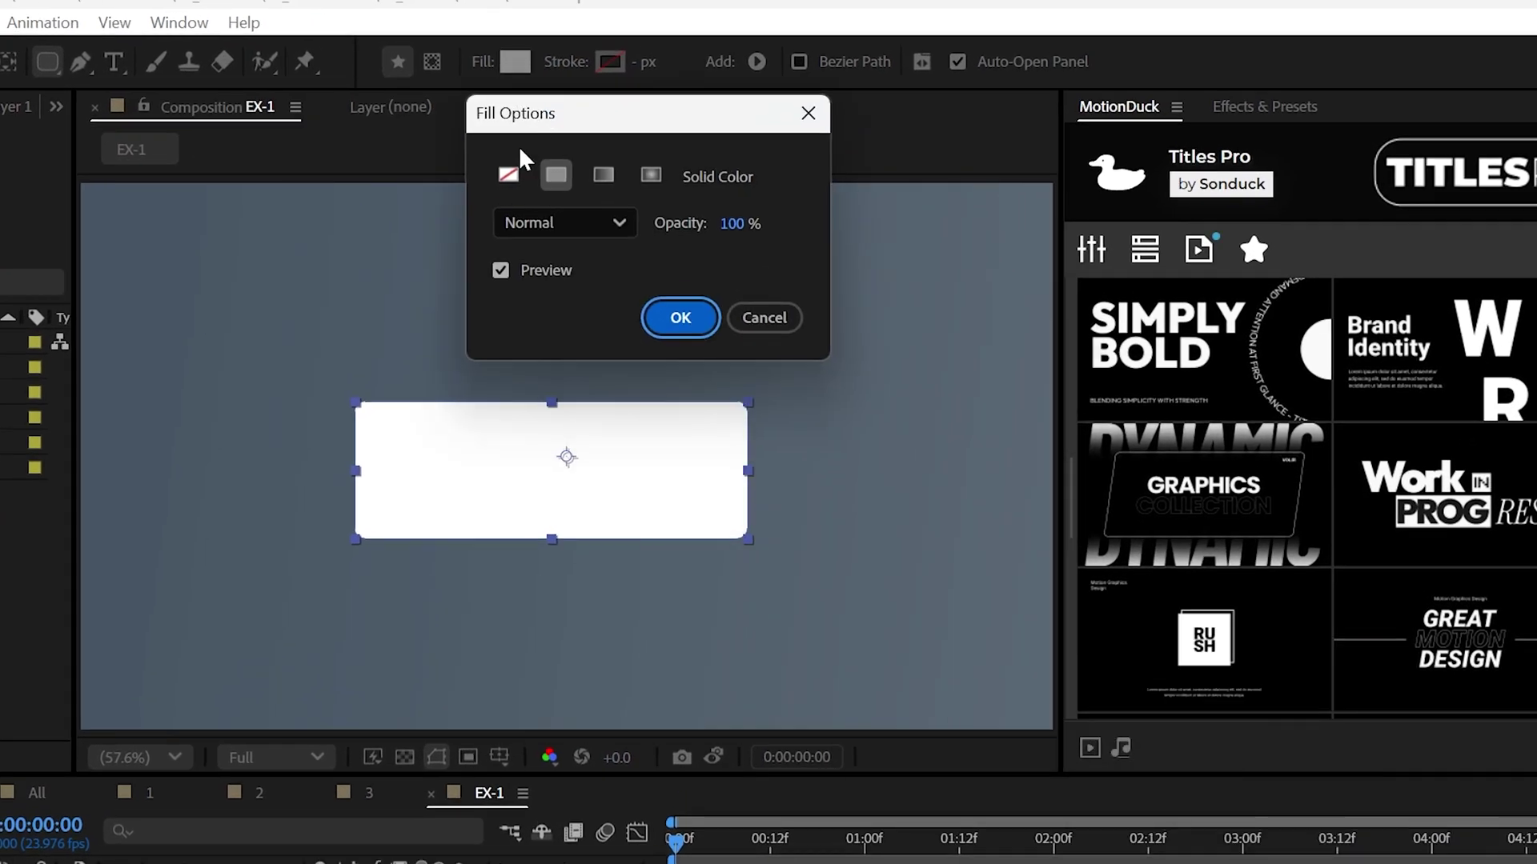
{"action": "left_click", "coordinate": [626, 140]}
{"action": "left_click", "coordinate": [680, 315]}
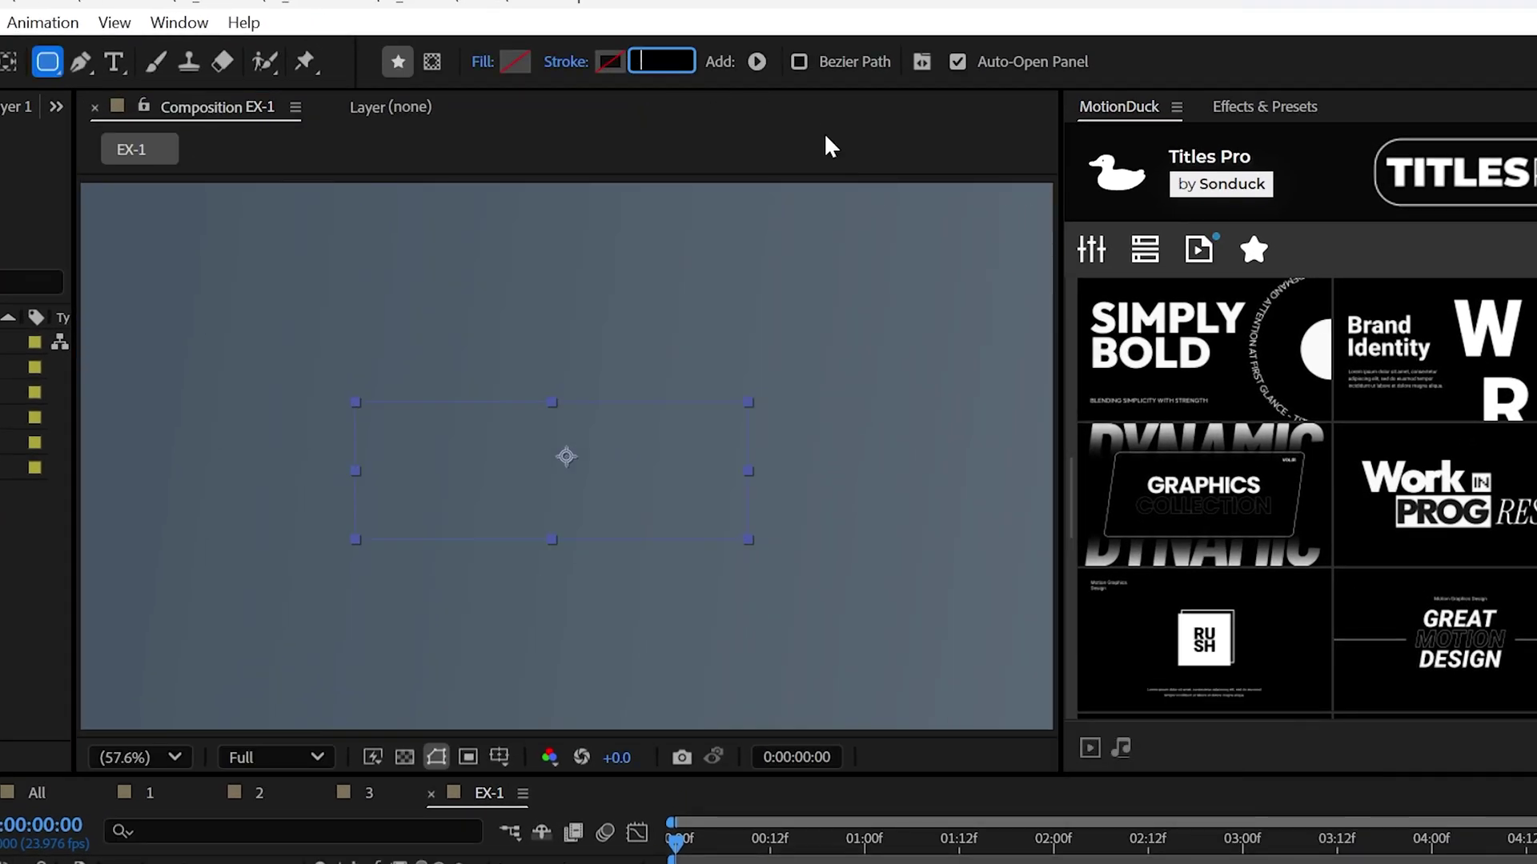
{"action": "type", "text": "30"}
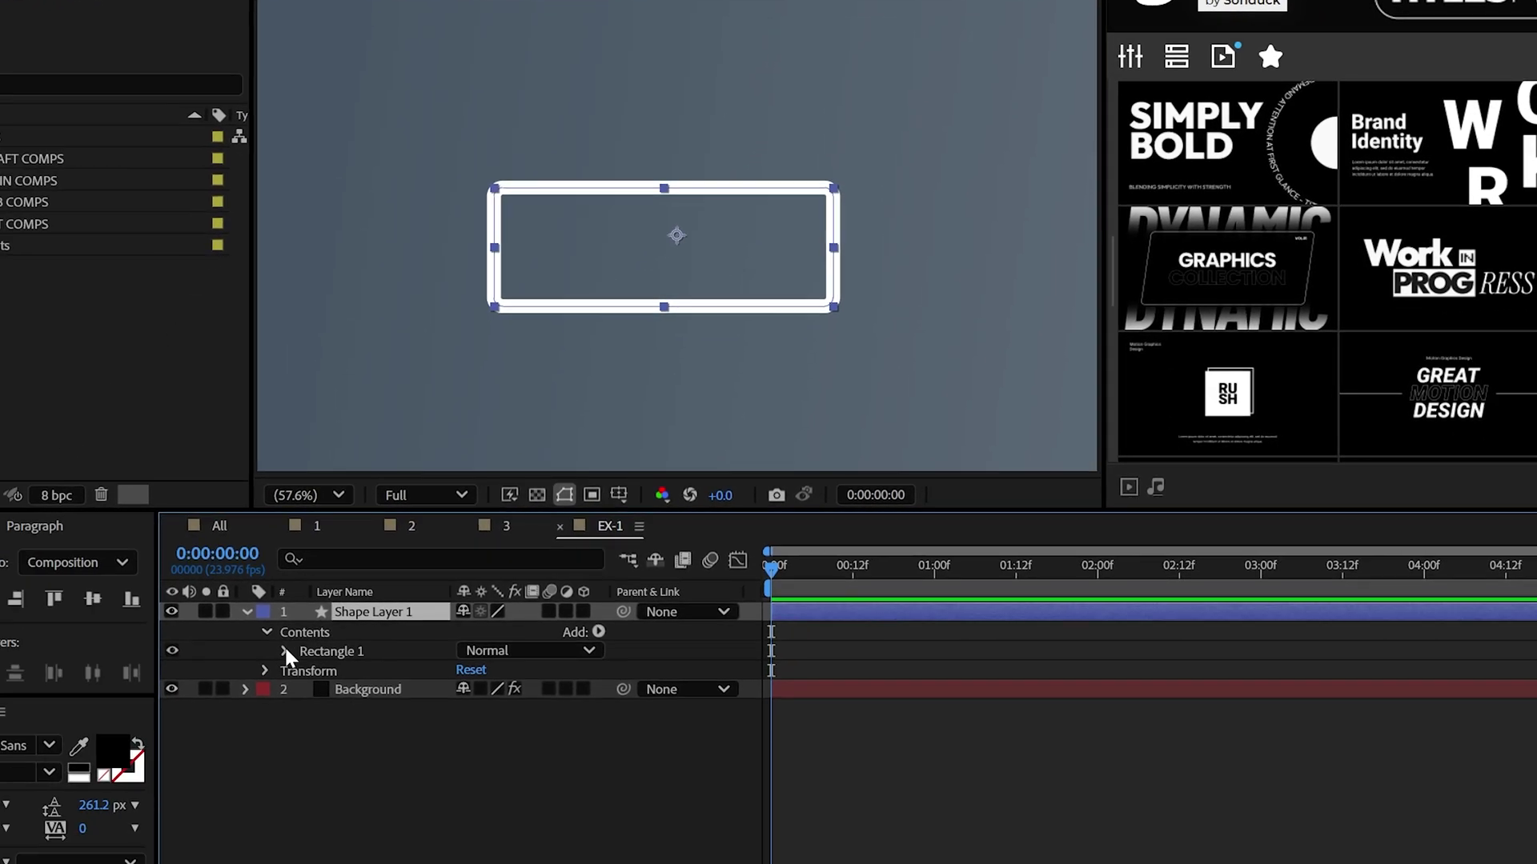
Set the rectangle path's size to 750 by 314.2 and its roundness to 320.
{"action": "left_click", "coordinate": [286, 647]}
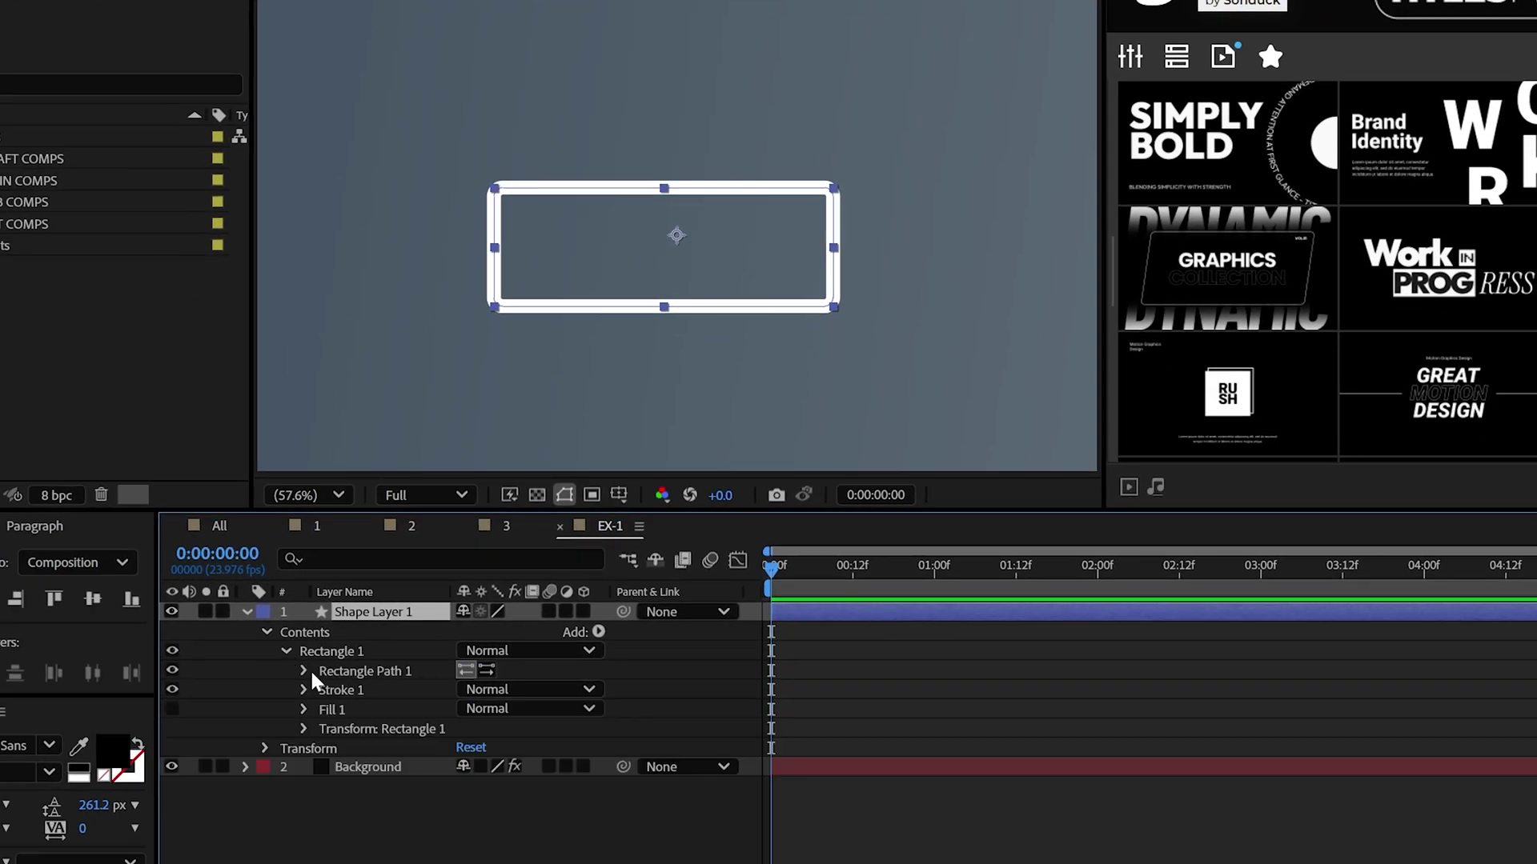
{"action": "left_click", "coordinate": [308, 669]}
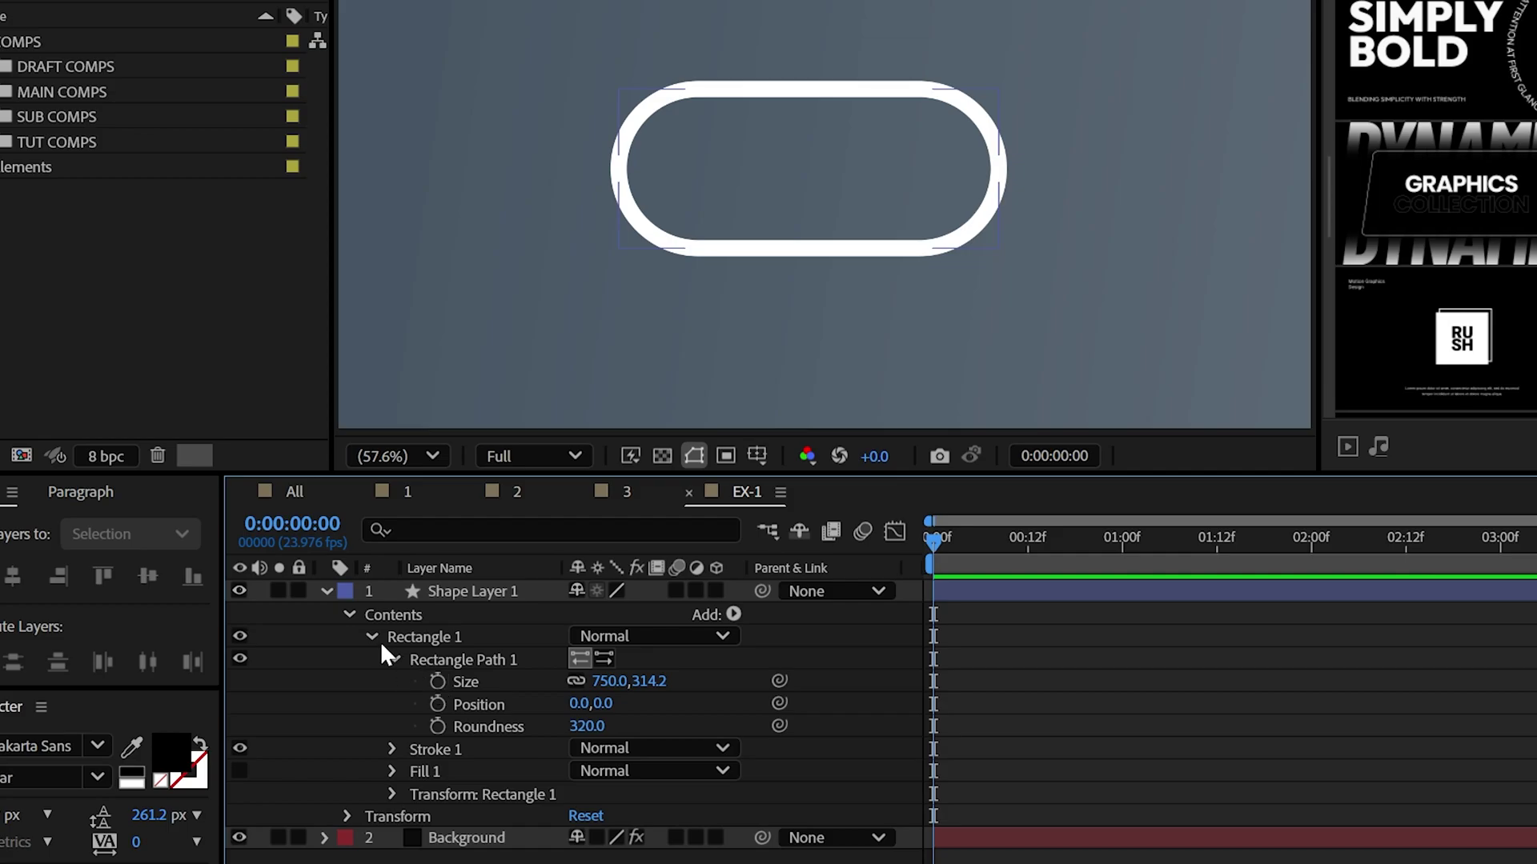
{"action": "left_click", "coordinate": [371, 636]}
Make Shape Layer 1 a 3D layer and use the Advanced 3D renderer for the composition.
{"action": "left_click", "coordinate": [716, 590]}
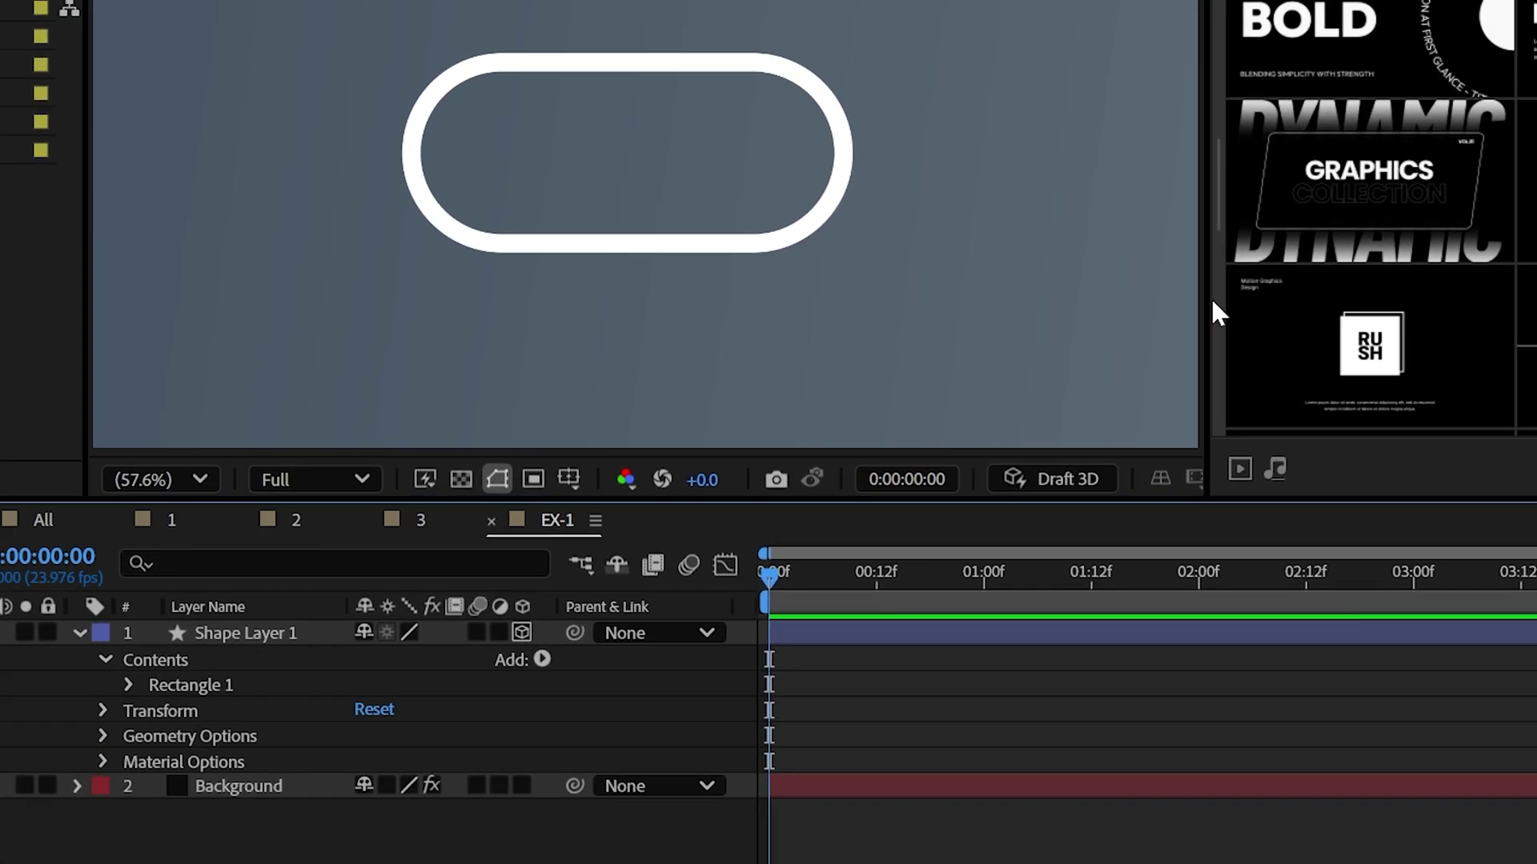
{"action": "left_click_drag", "start_coordinate": [1342, 293], "coordinate": [1536, 352]}
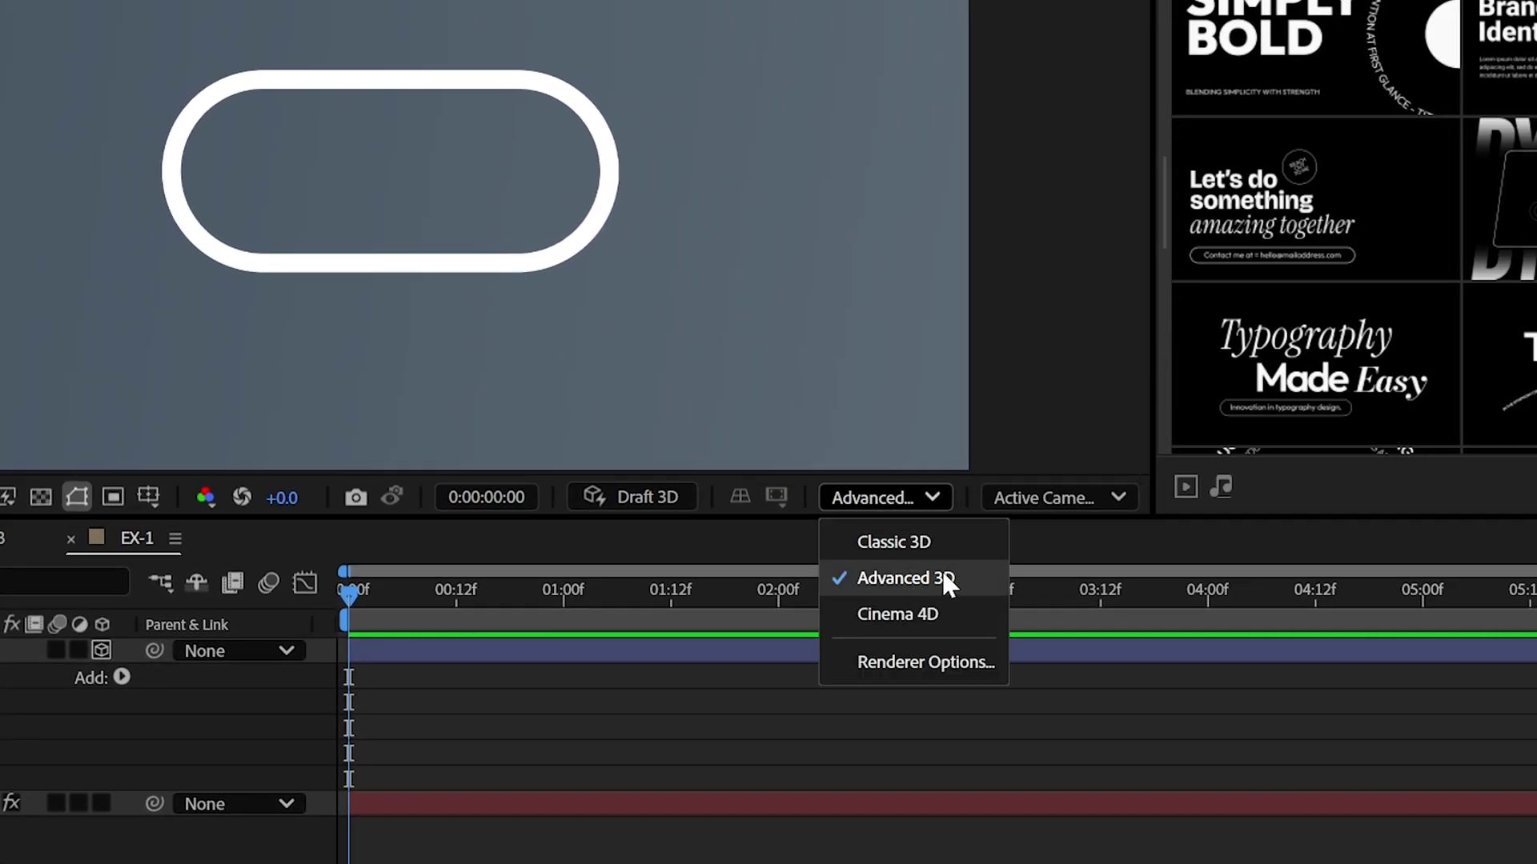
{"action": "left_click", "coordinate": [912, 582]}
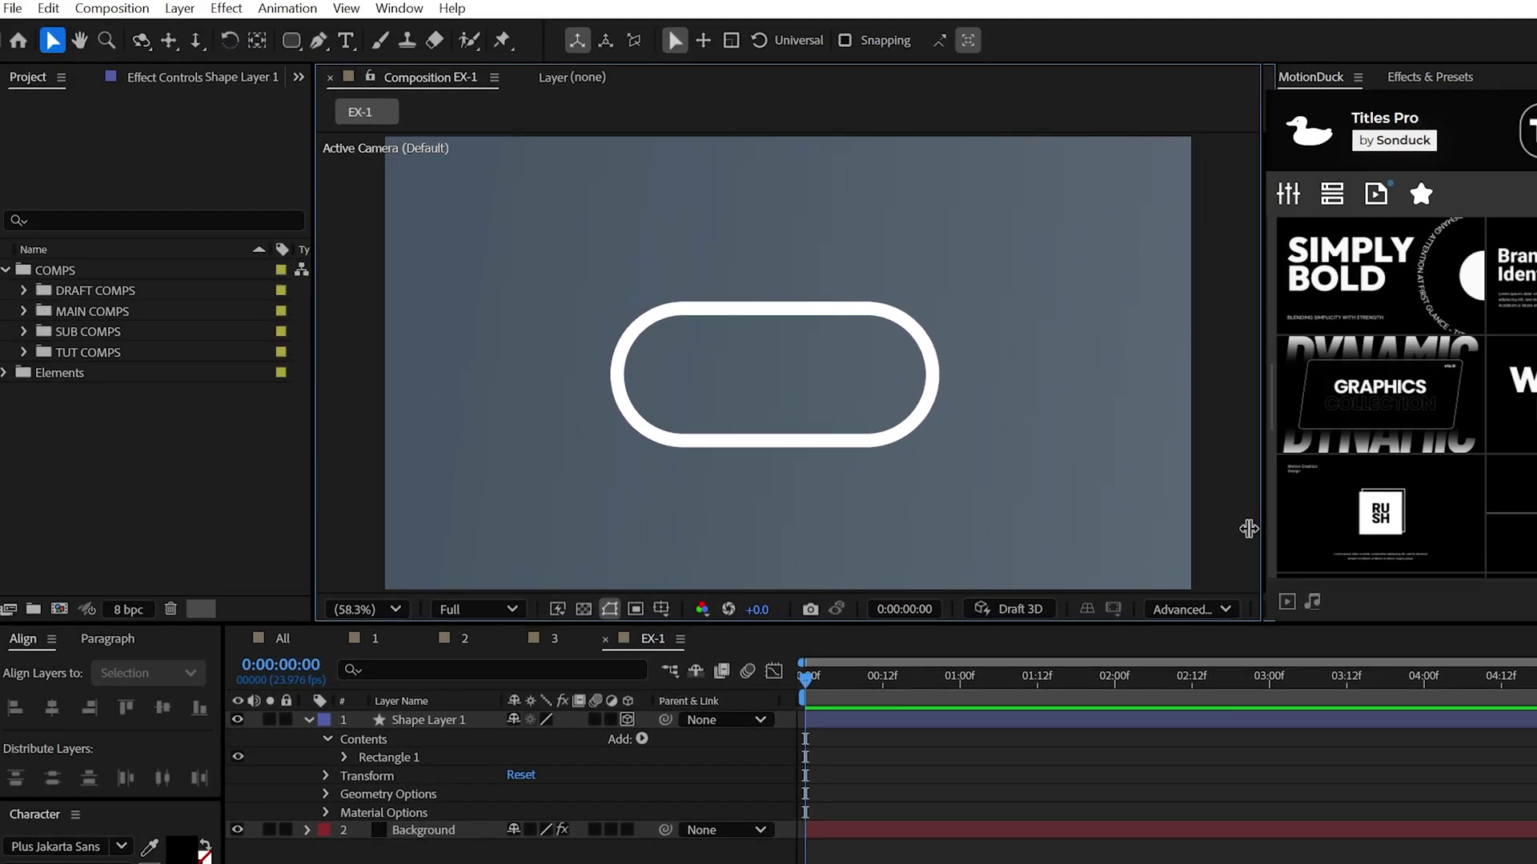
Give Shape Layer 1 an extrusion depth of 100 and a Convex bevel with a bevel depth of 10.
{"action": "left_click", "coordinate": [330, 740]}
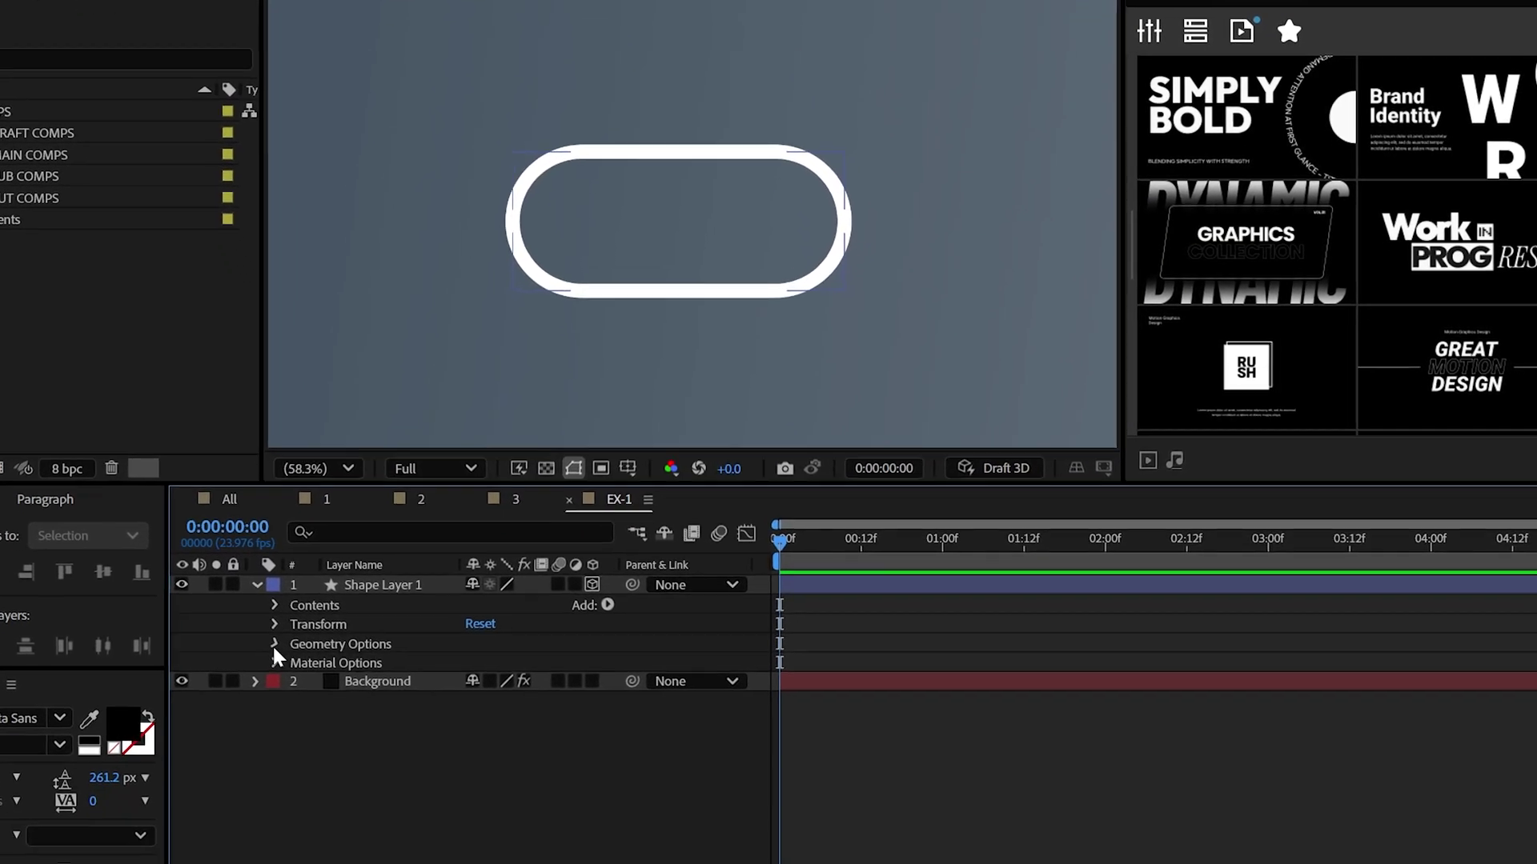
{"action": "left_click", "coordinate": [327, 777]}
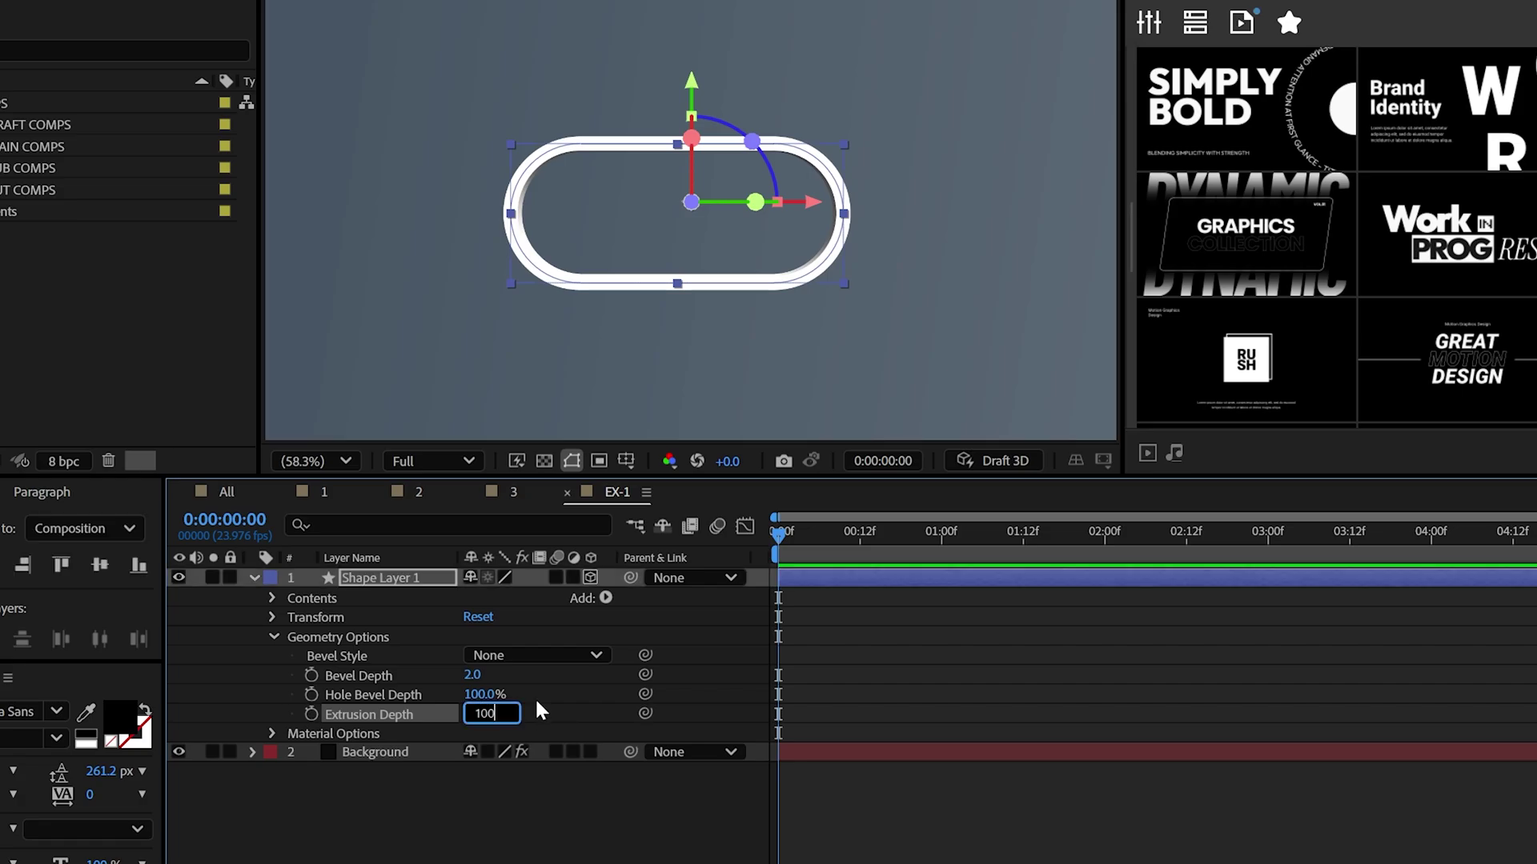
{"action": "left_click", "coordinate": [520, 687]}
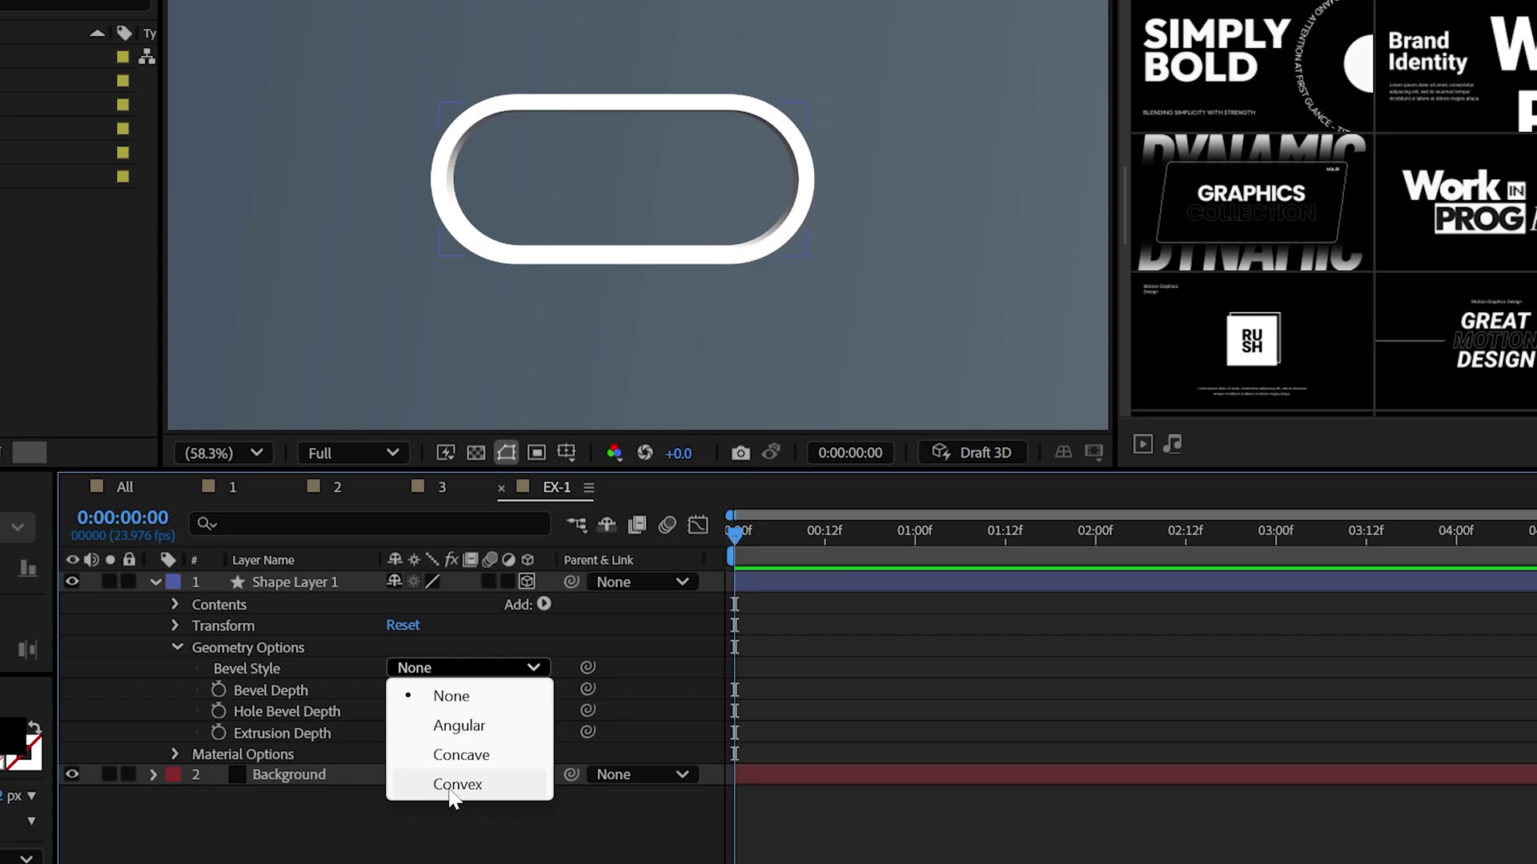
{"action": "left_click", "coordinate": [453, 789]}
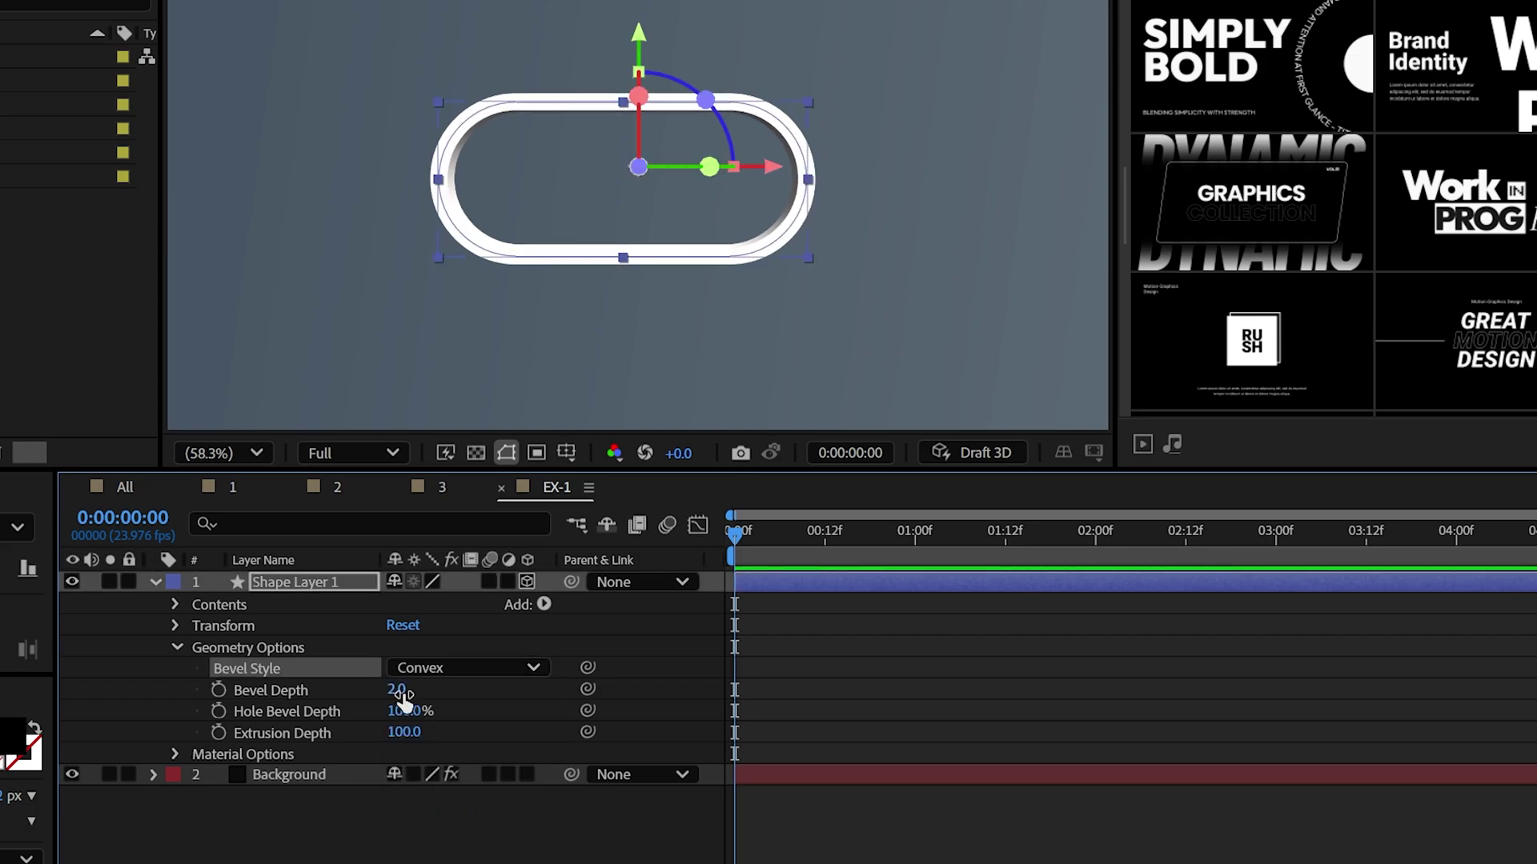
{"action": "left_click", "coordinate": [536, 692]}
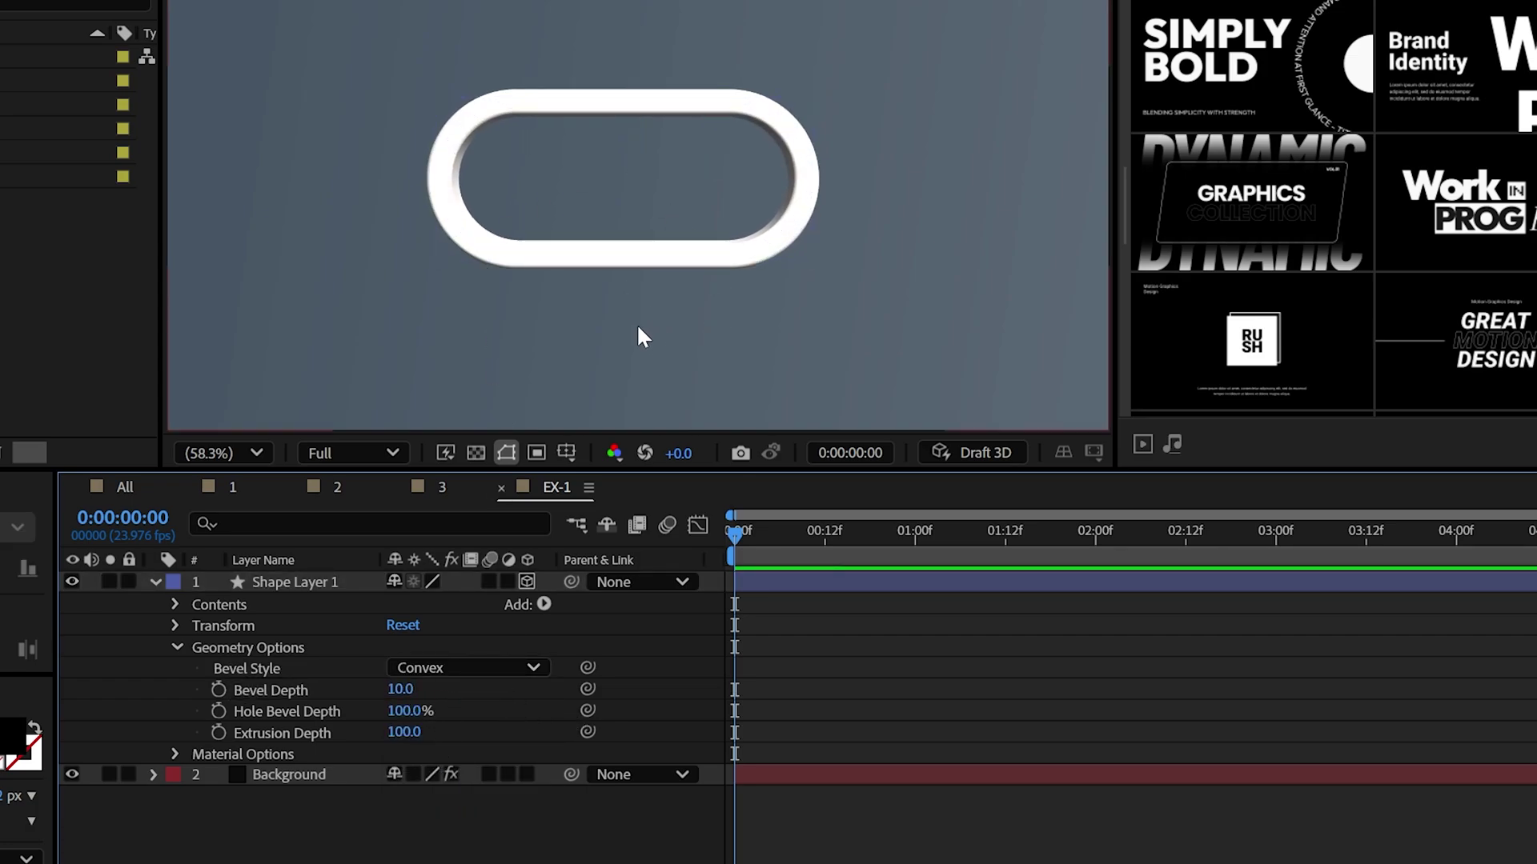
Set Shape Layer 1's material to 100% specular shininess and 100% metal.
{"action": "left_click", "coordinate": [183, 648]}
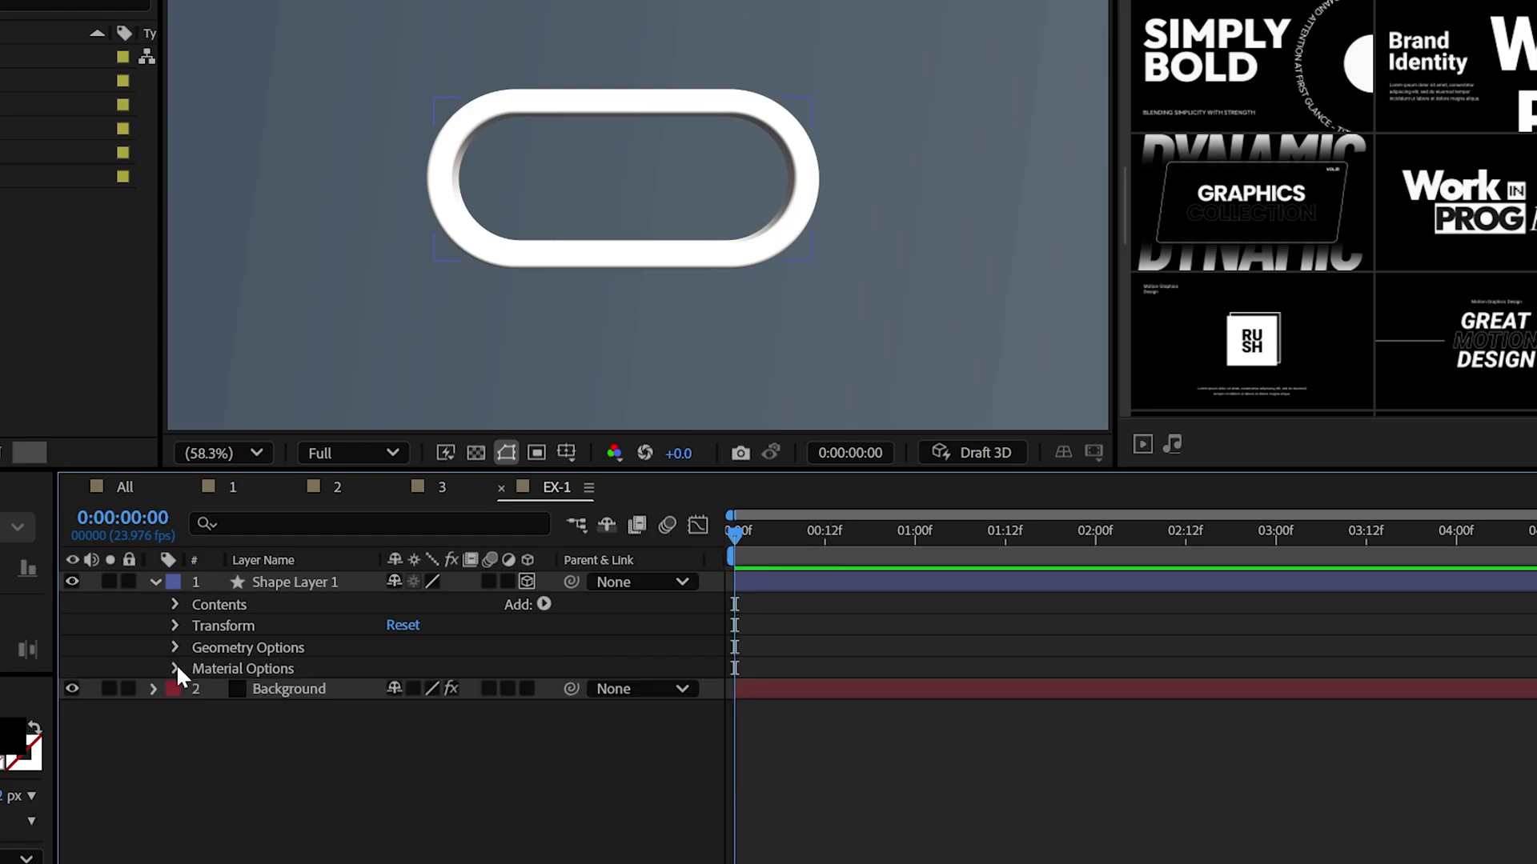
{"action": "left_click", "coordinate": [177, 668]}
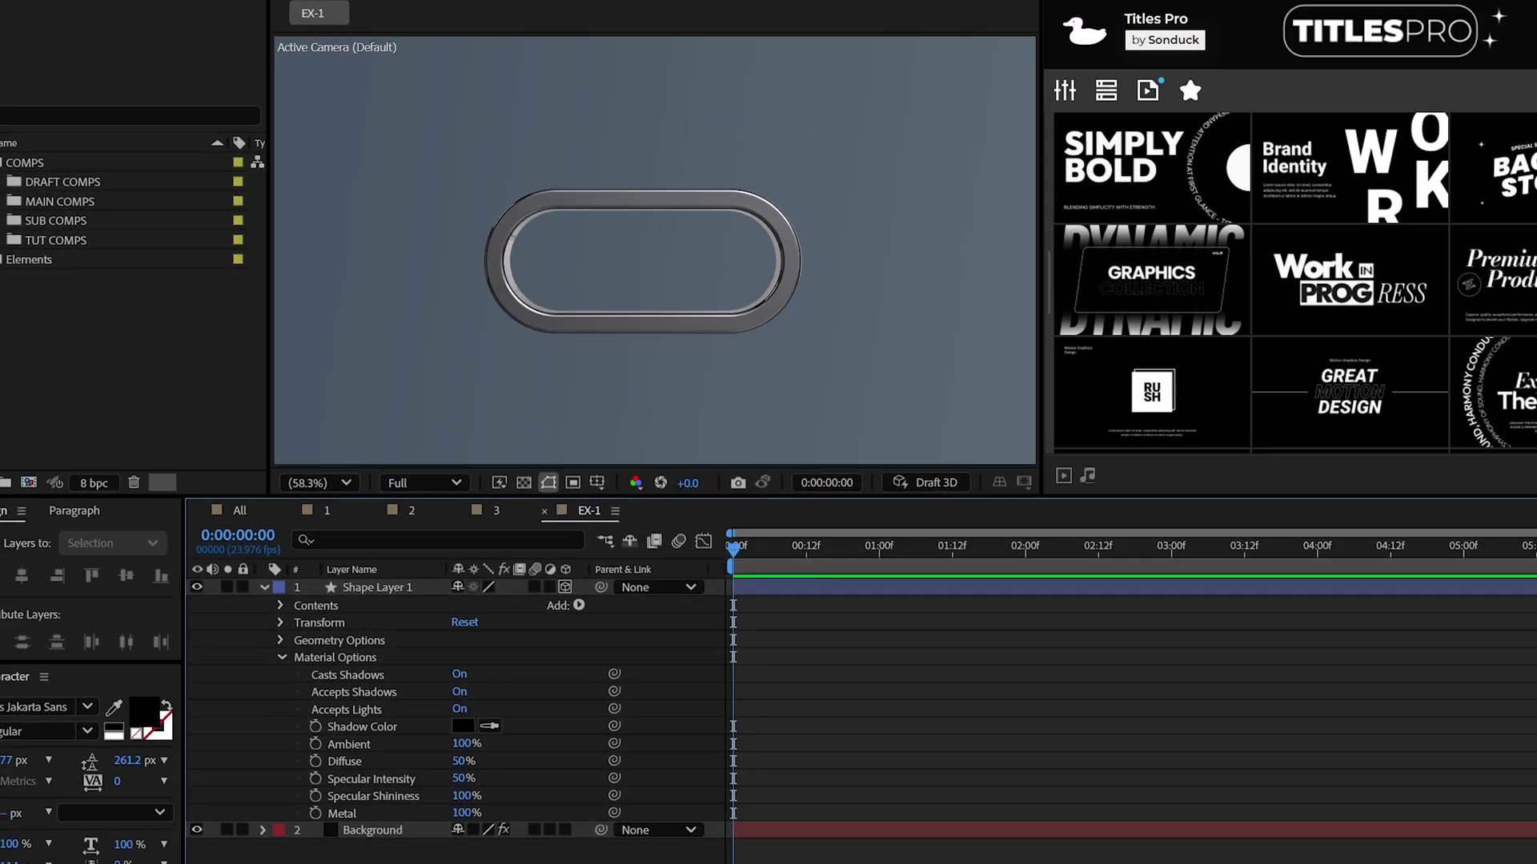
Add an Environment light named Environment Light 1 to the composition with shadow casting on.
{"action": "left_click", "coordinate": [171, 13]}
{"action": "mouse_move", "coordinate": [182, 40]}
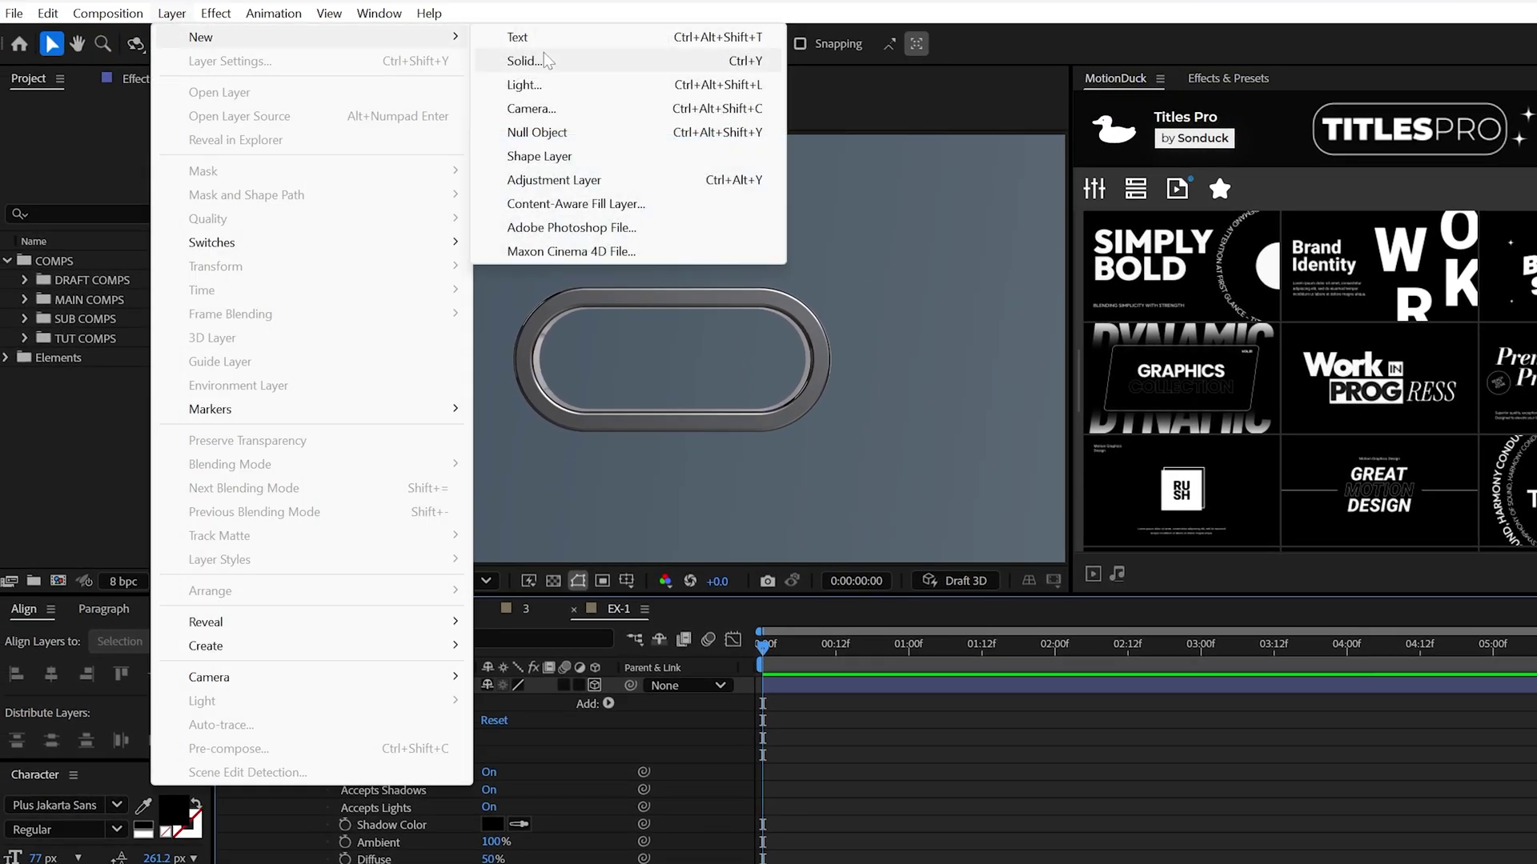
{"action": "left_click", "coordinate": [549, 85]}
{"action": "left_click", "coordinate": [447, 242]}
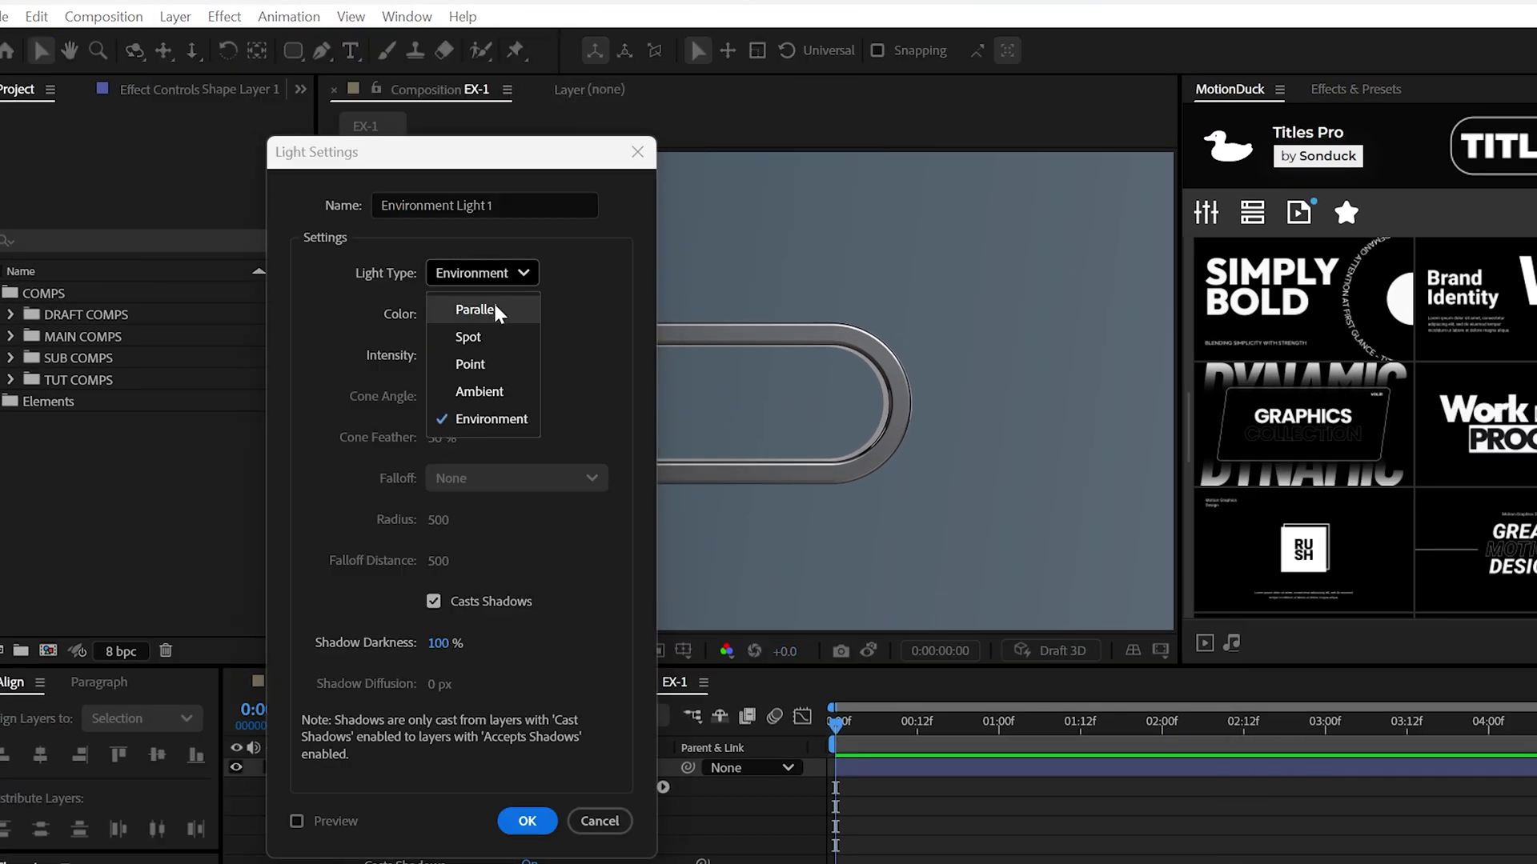
{"action": "left_click", "coordinate": [485, 419]}
{"action": "left_click", "coordinate": [525, 821]}
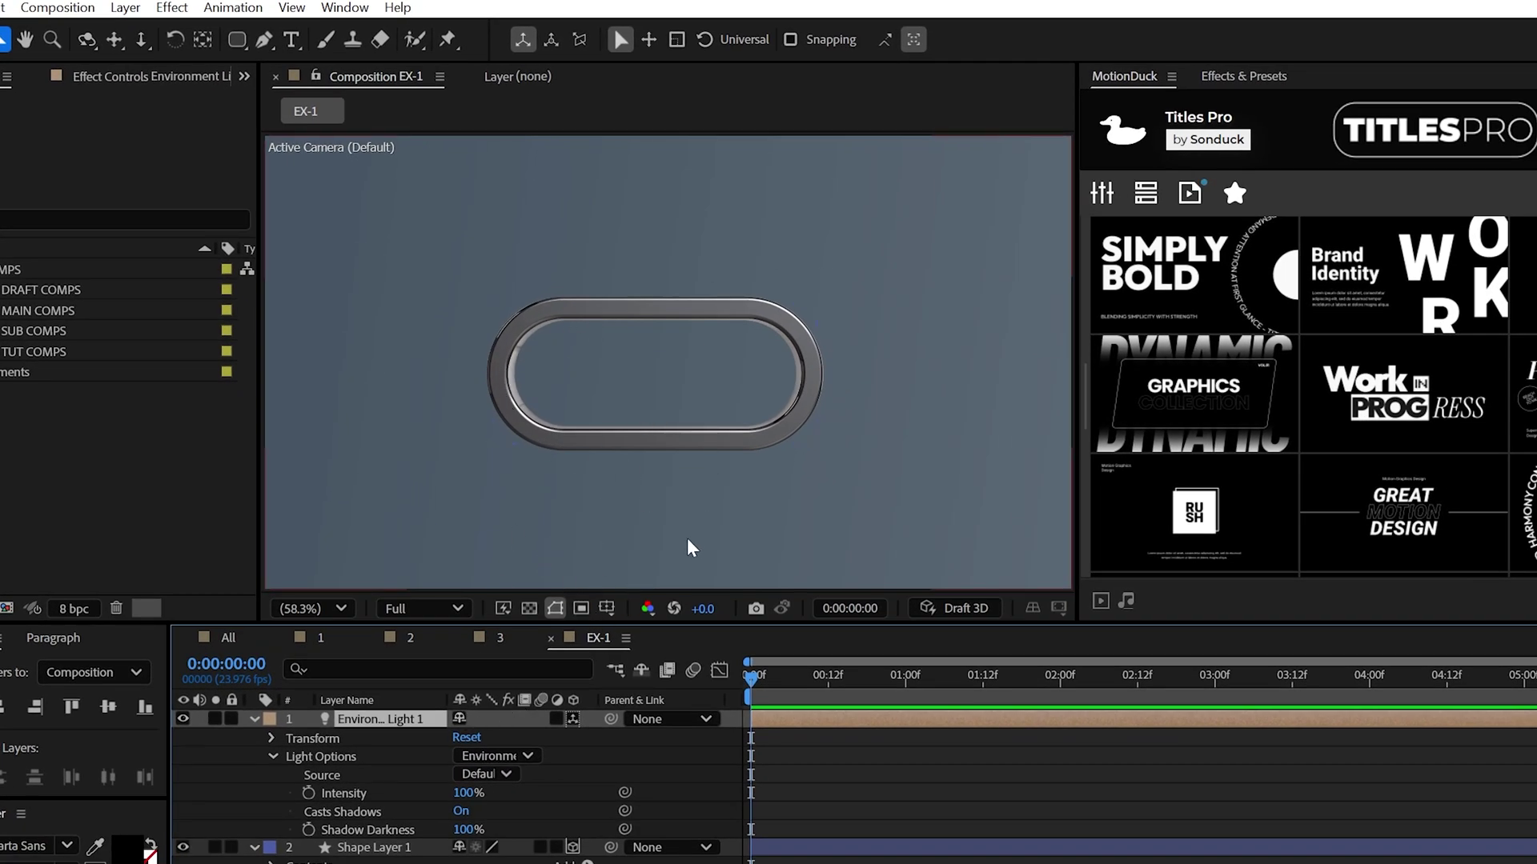
{"action": "left_click", "coordinate": [254, 718]}
Change the stroke color of Shape Layer 1 from white to a pale blue tint.
{"action": "left_click", "coordinate": [345, 736]}
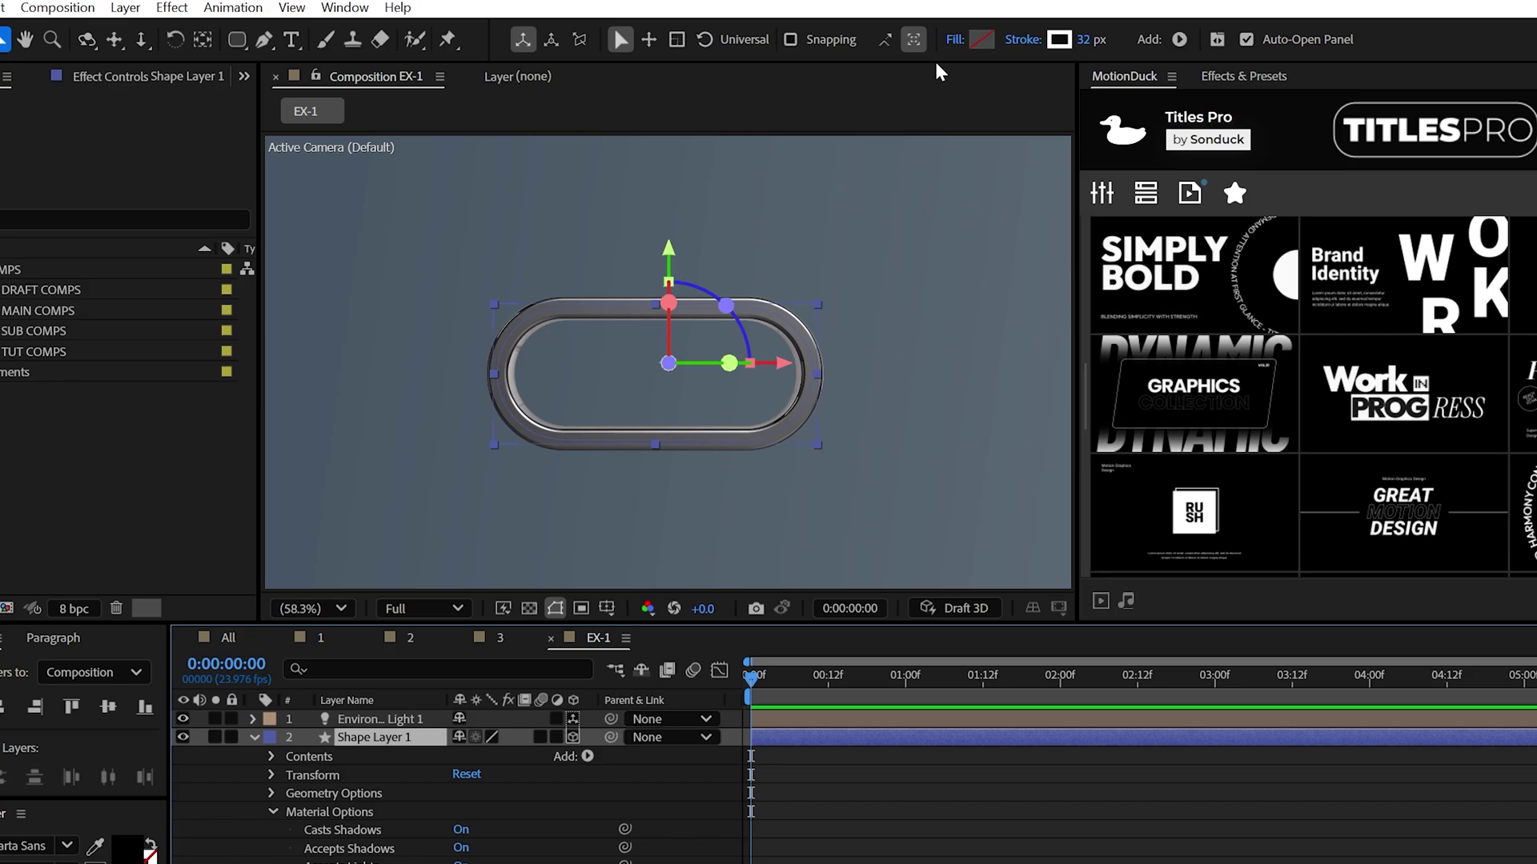
{"action": "left_click", "coordinate": [1061, 40]}
{"action": "left_click_drag", "start_coordinate": [1302, 570], "coordinate": [963, 121]}
{"action": "left_click_drag", "start_coordinate": [1041, 301], "coordinate": [1041, 275]}
{"action": "left_click", "coordinate": [790, 150]}
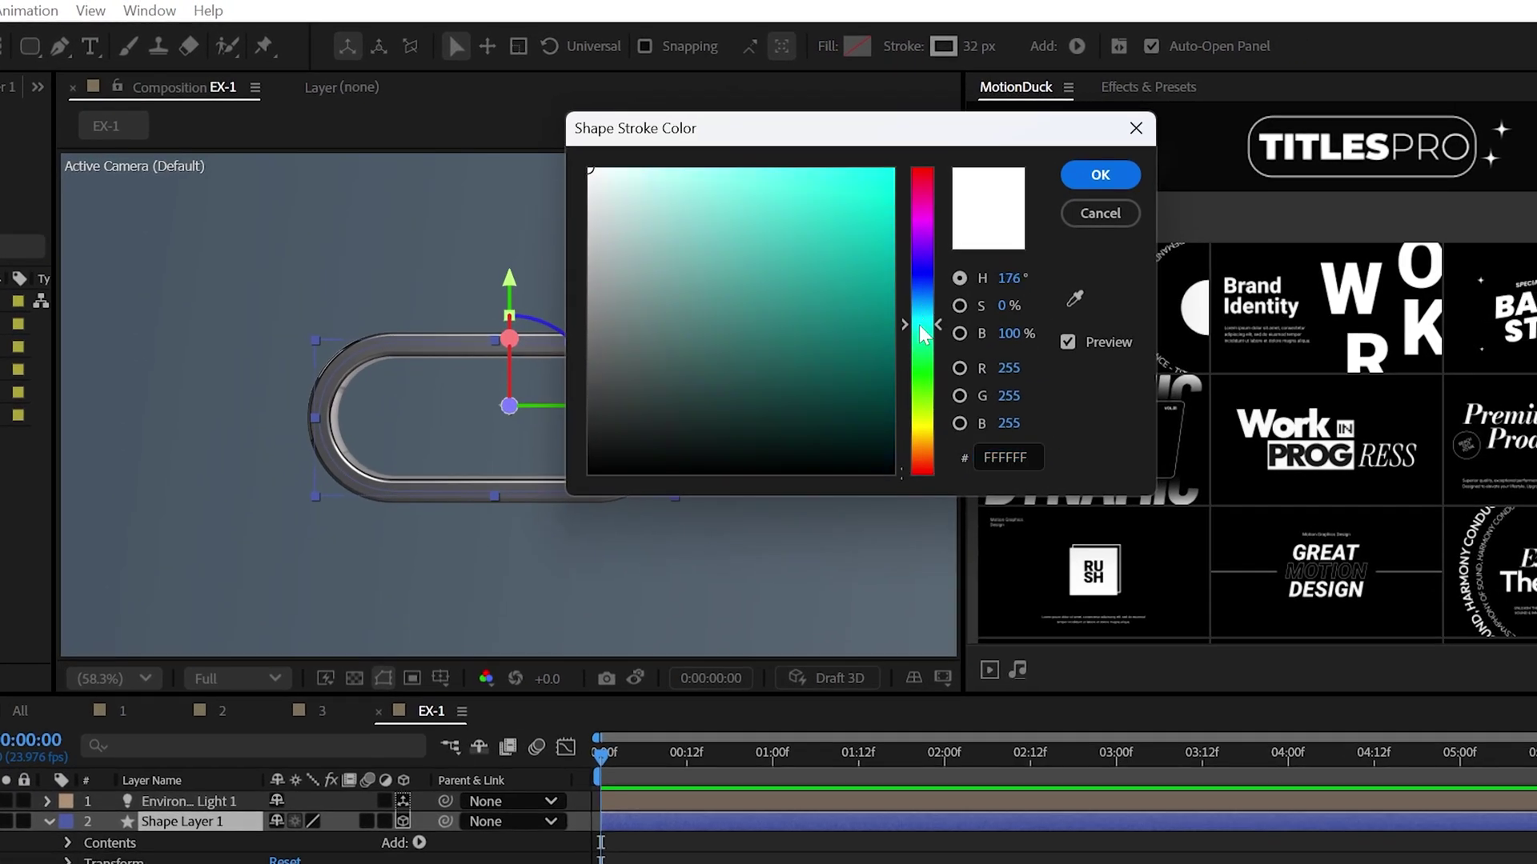
{"action": "left_click", "coordinate": [670, 169]}
{"action": "left_click_drag", "start_coordinate": [695, 133], "coordinate": [766, 184]}
{"action": "left_click", "coordinate": [1195, 197]}
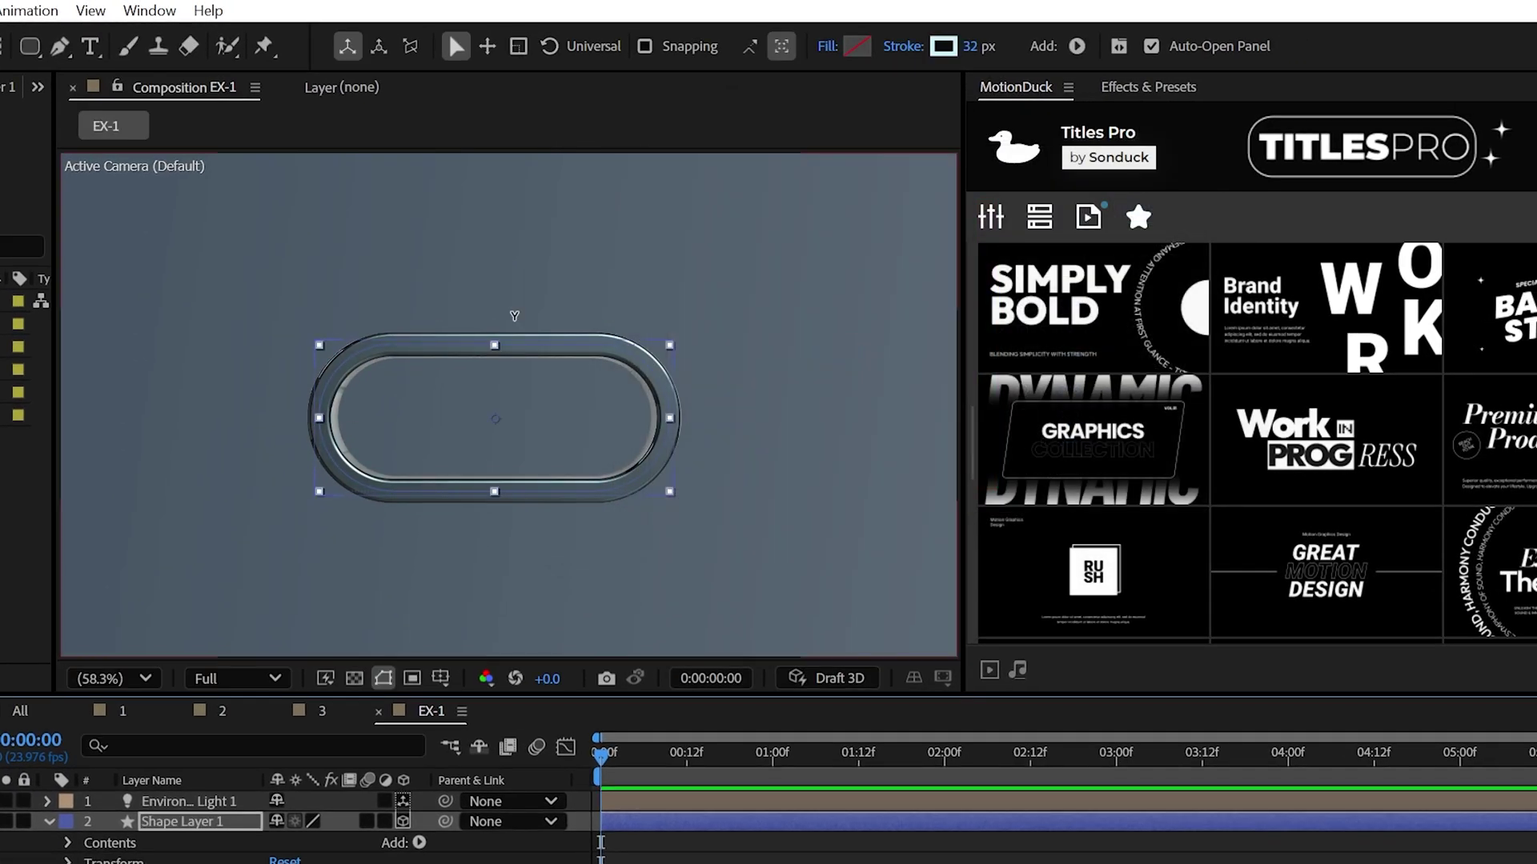
{"action": "left_click", "coordinate": [515, 315]}
Set Shape Layer 1's Z rotation to 90° so the link stands upright.
{"action": "left_click", "coordinate": [160, 821]}
{"action": "left_click", "coordinate": [318, 679]}
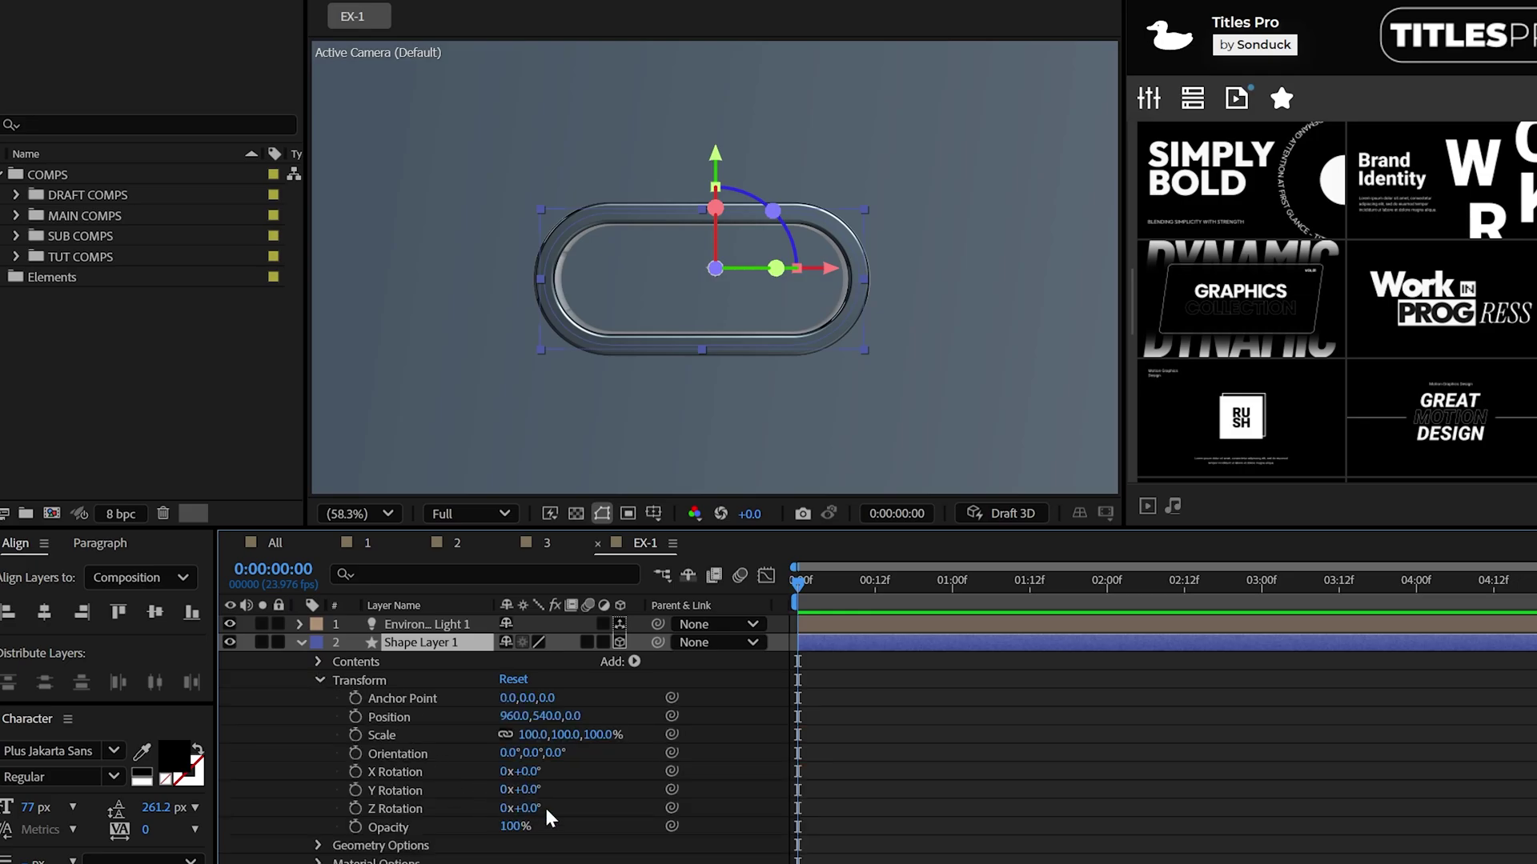
{"action": "left_click", "coordinate": [527, 807]}
{"action": "type", "text": "90"}
{"action": "key", "text": "Return"}
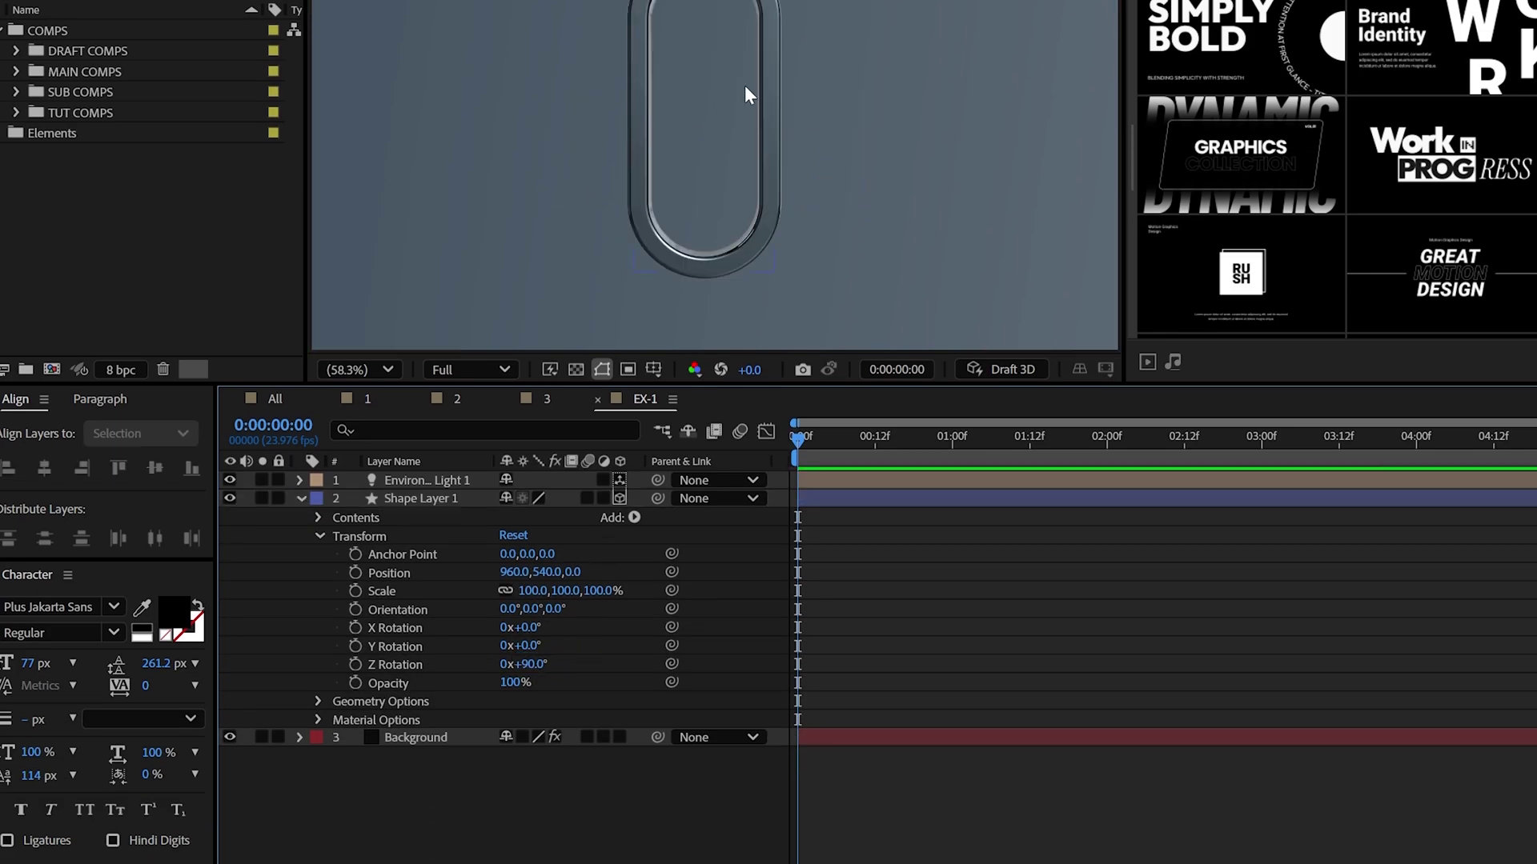
Collapse Shape Layer 1's properties and duplicate the layer to make a second chain link.
{"action": "left_click", "coordinate": [395, 496]}
{"action": "left_click", "coordinate": [301, 498]}
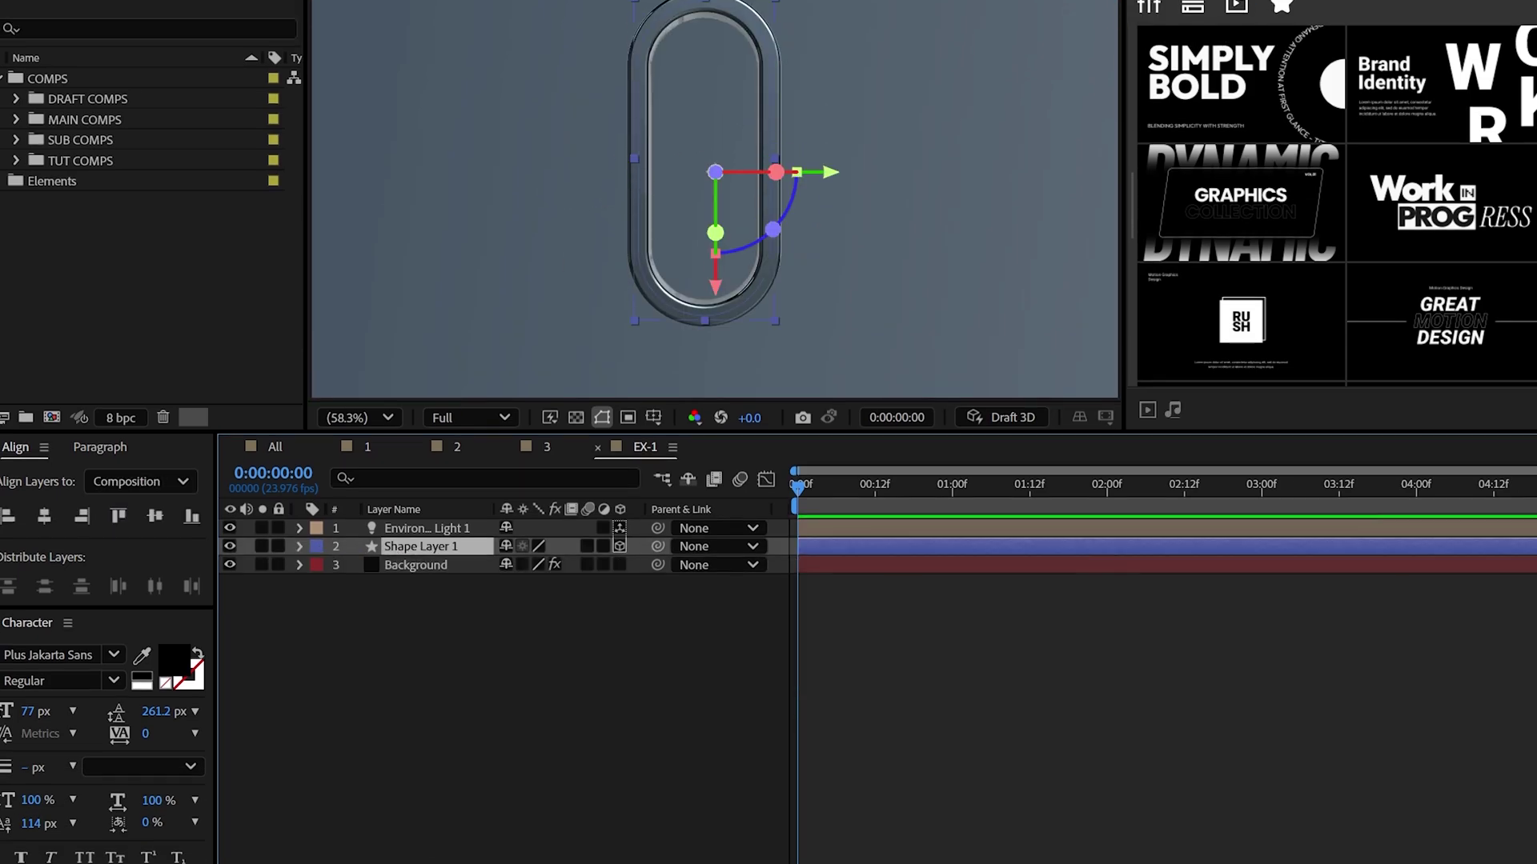
{"action": "left_click", "coordinate": [41, 8]}
{"action": "left_click", "coordinate": [107, 325]}
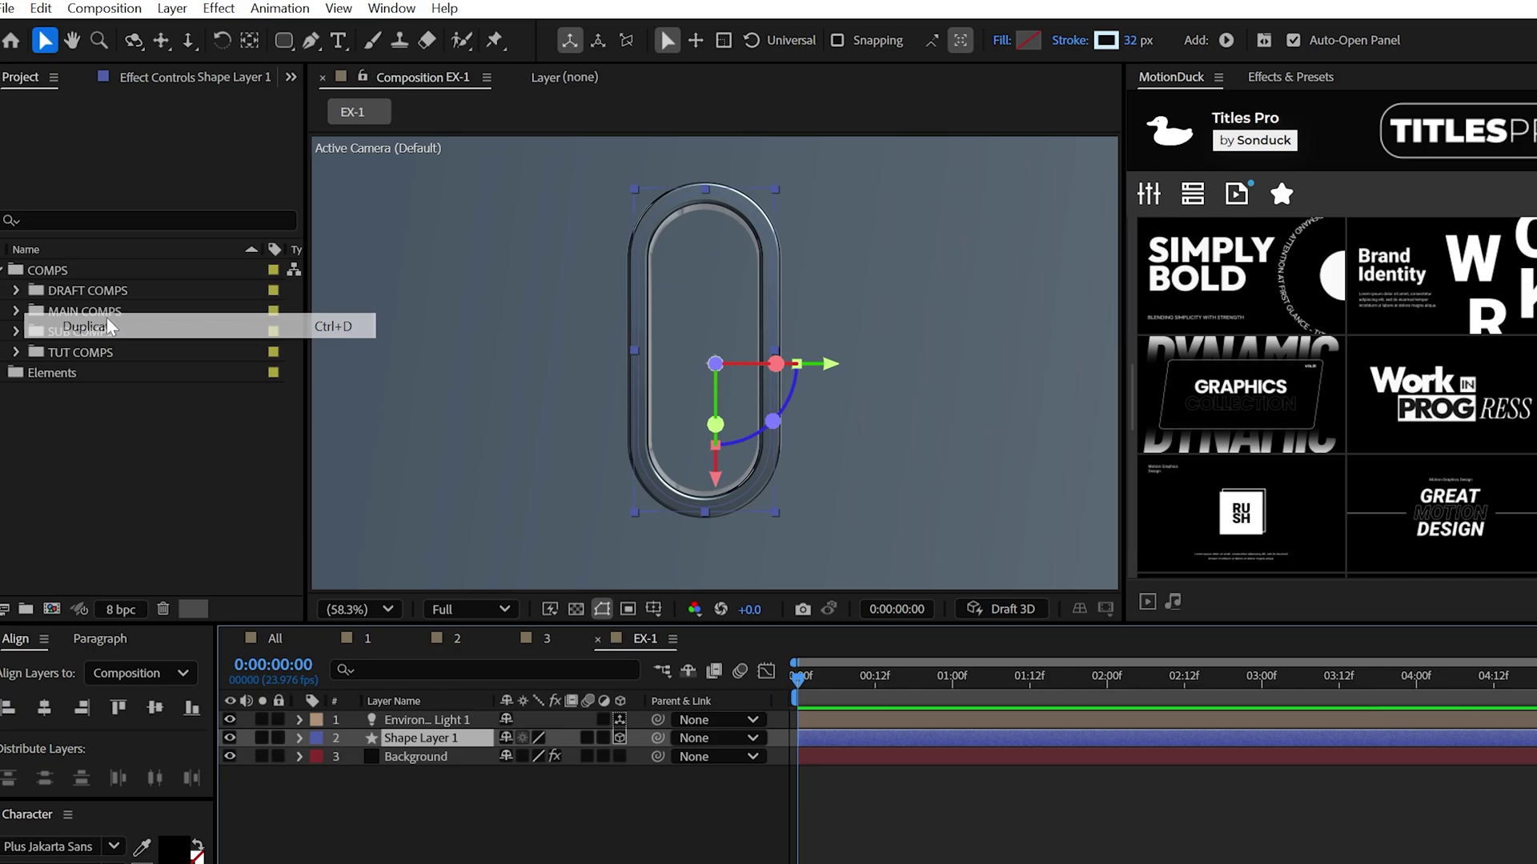
Set the duplicated link's Y rotation to 90° so it sits perpendicular to the first link.
{"action": "left_click", "coordinate": [299, 737]}
{"action": "left_click", "coordinate": [318, 776]}
{"action": "left_click", "coordinate": [530, 690]}
{"action": "type", "text": "90"}
{"action": "key", "text": "Return"}
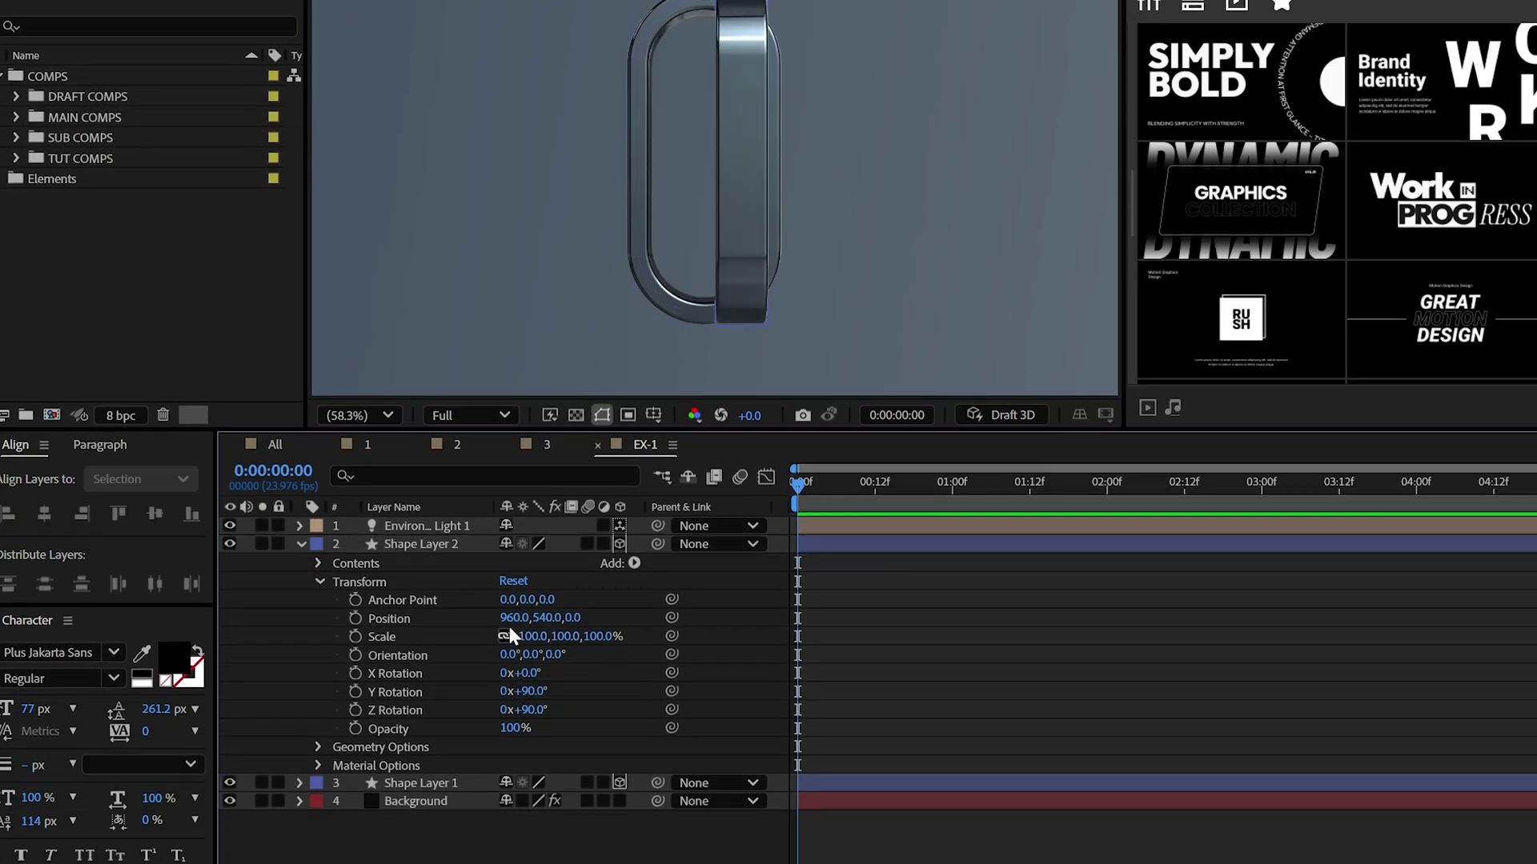
Move the duplicated link up to position 874, -100, 0 so it interlocks with the first link.
{"action": "left_click_drag", "start_coordinate": [544, 617], "coordinate": [545, 617]}
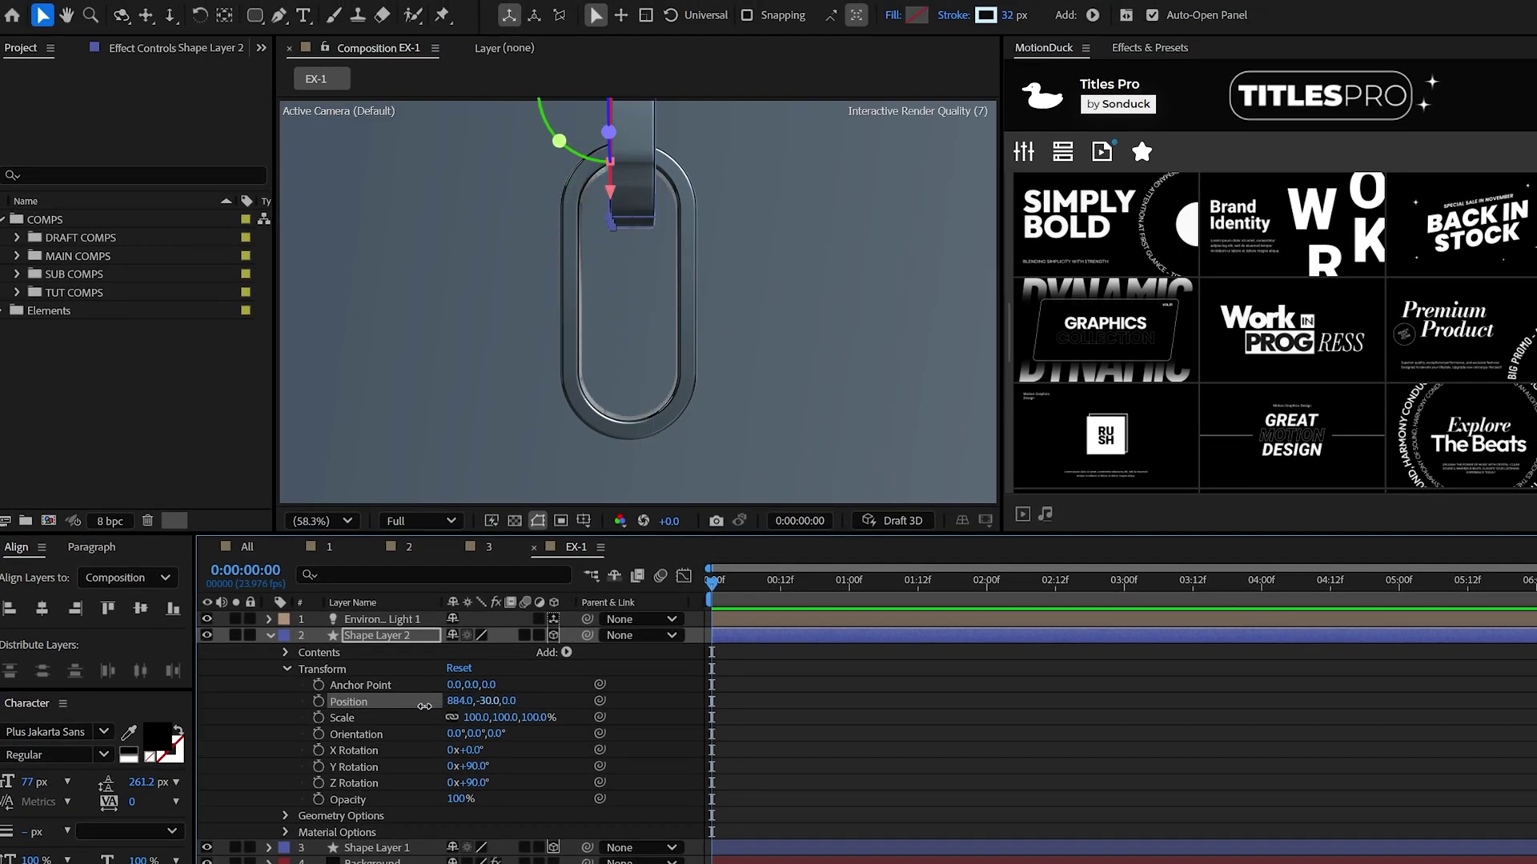
{"action": "left_click", "coordinate": [737, 464]}
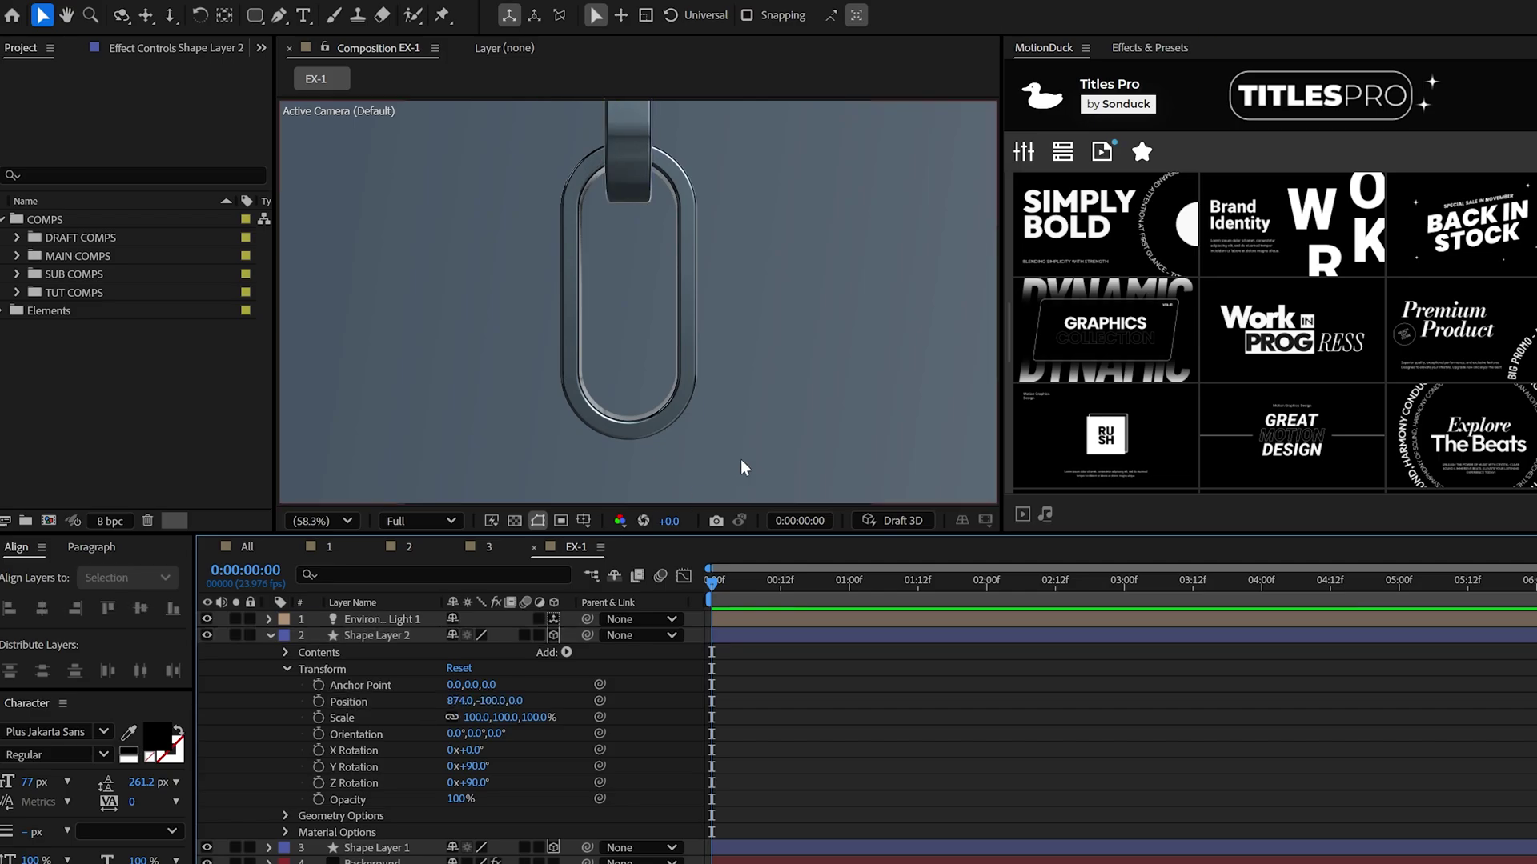
Turn on Draft 3D and the extended viewer to show the links beyond the composition frame.
{"action": "left_click", "coordinate": [891, 523]}
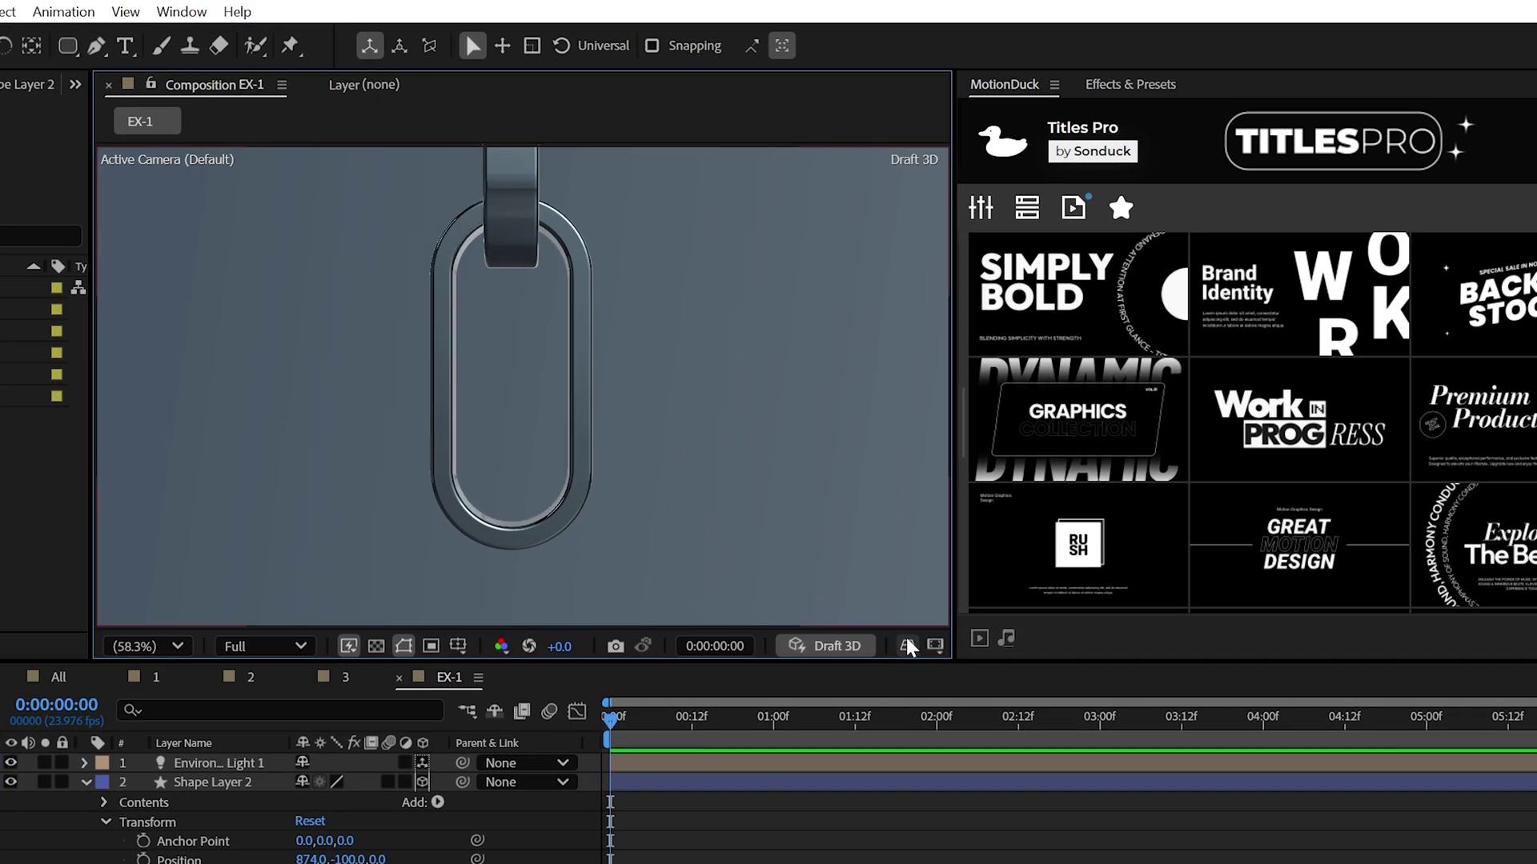
{"action": "left_click", "coordinate": [932, 645]}
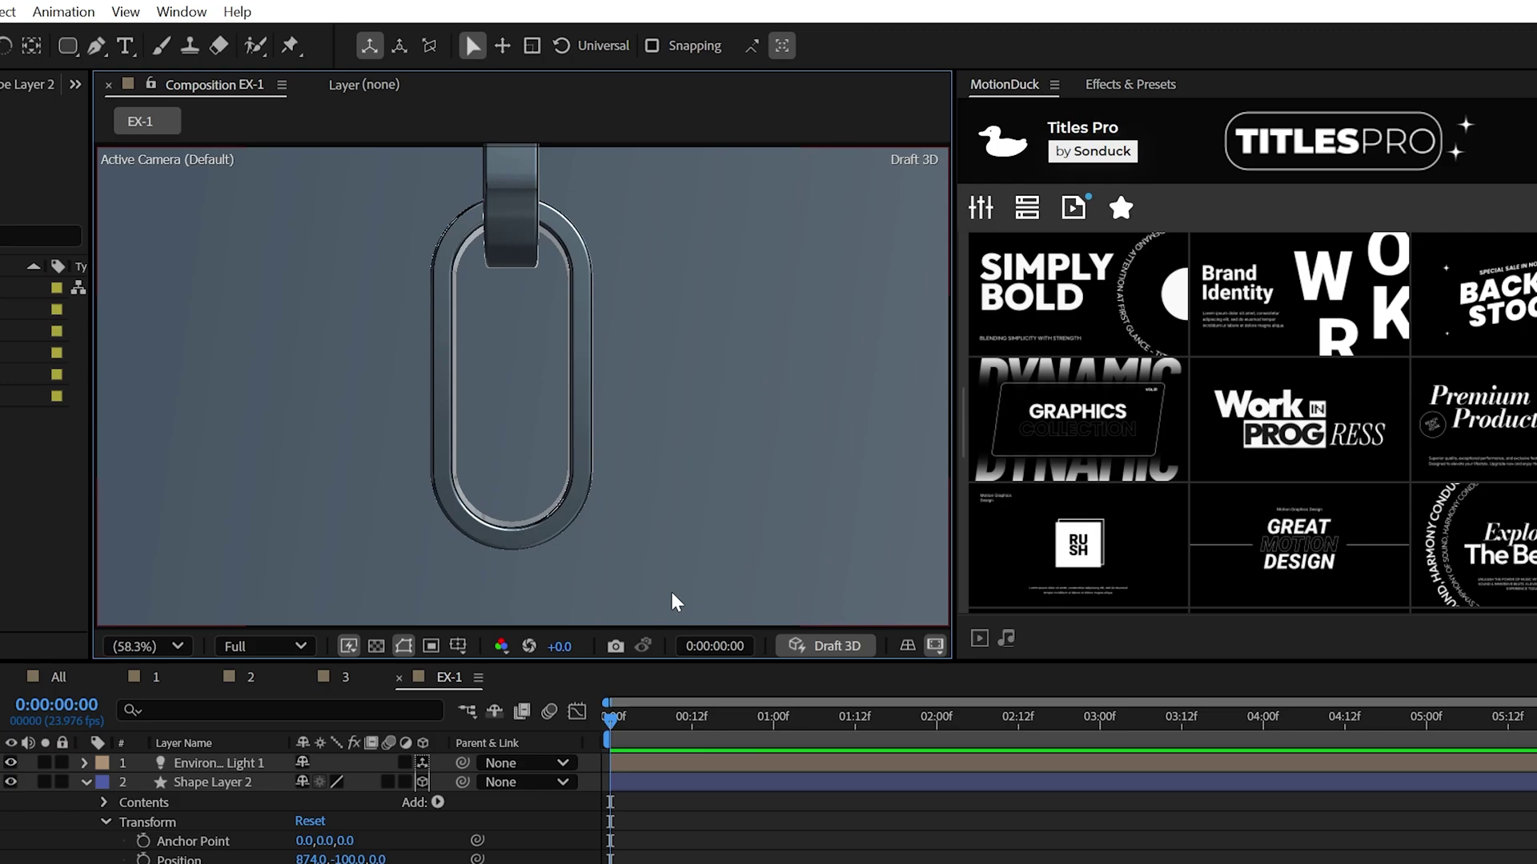
{"action": "key", "text": "comma"}
{"action": "left_click_drag", "start_coordinate": [536, 250], "coordinate": [515, 384]}
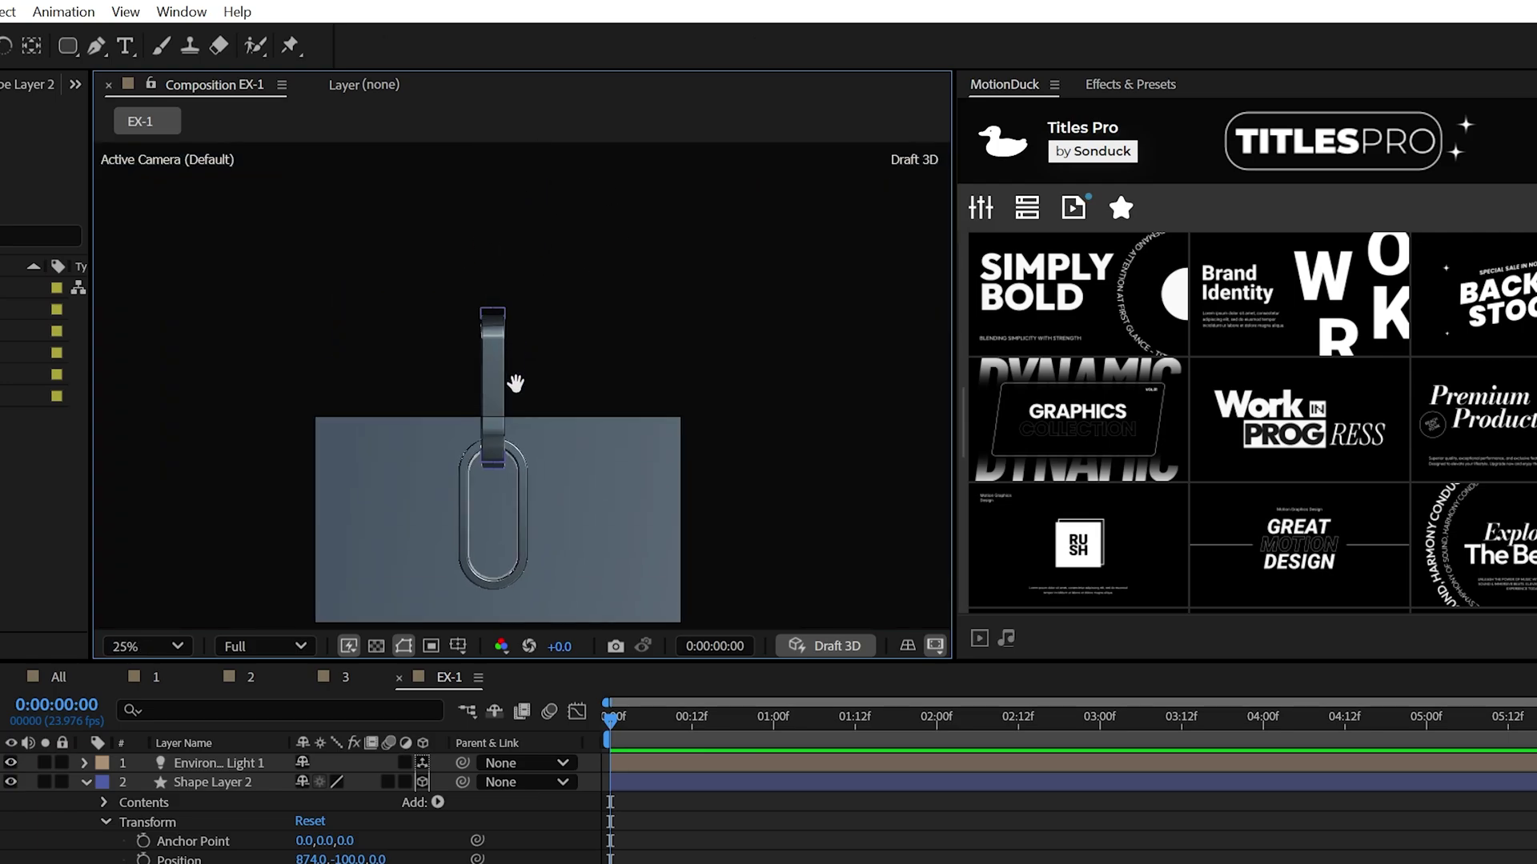
{"action": "key", "text": "period"}
Duplicate both chain links and move the copies upward to positions 960, -800, 0 and 874, -1440, 0 to continue the chain.
{"action": "left_click", "coordinate": [211, 782]}
{"action": "key", "text": "u"}
{"action": "left_click", "coordinate": [201, 803], "text": "shift"}
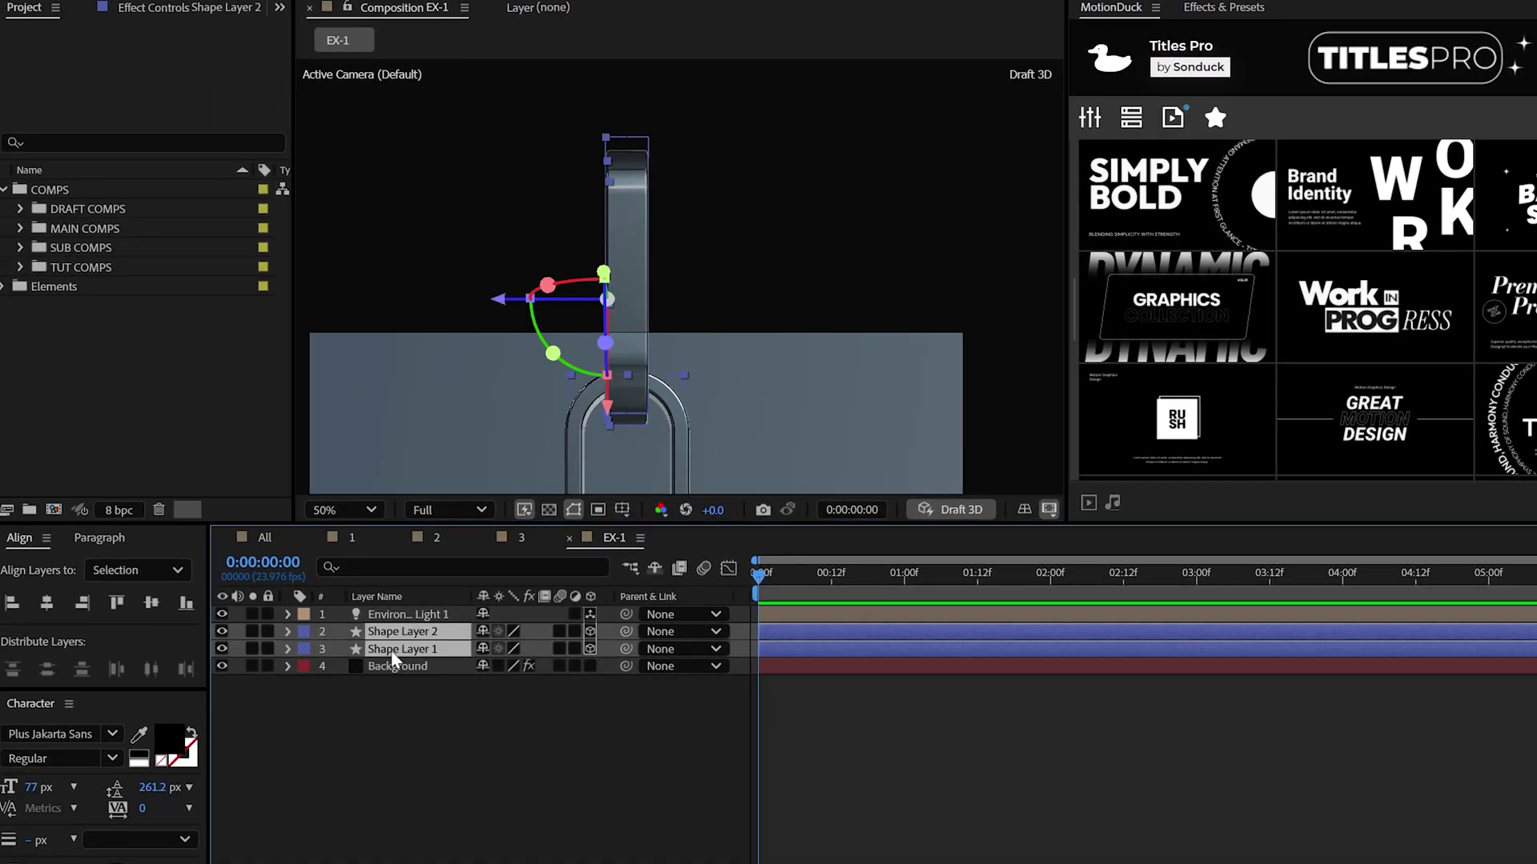
{"action": "key", "text": "ctrl+d"}
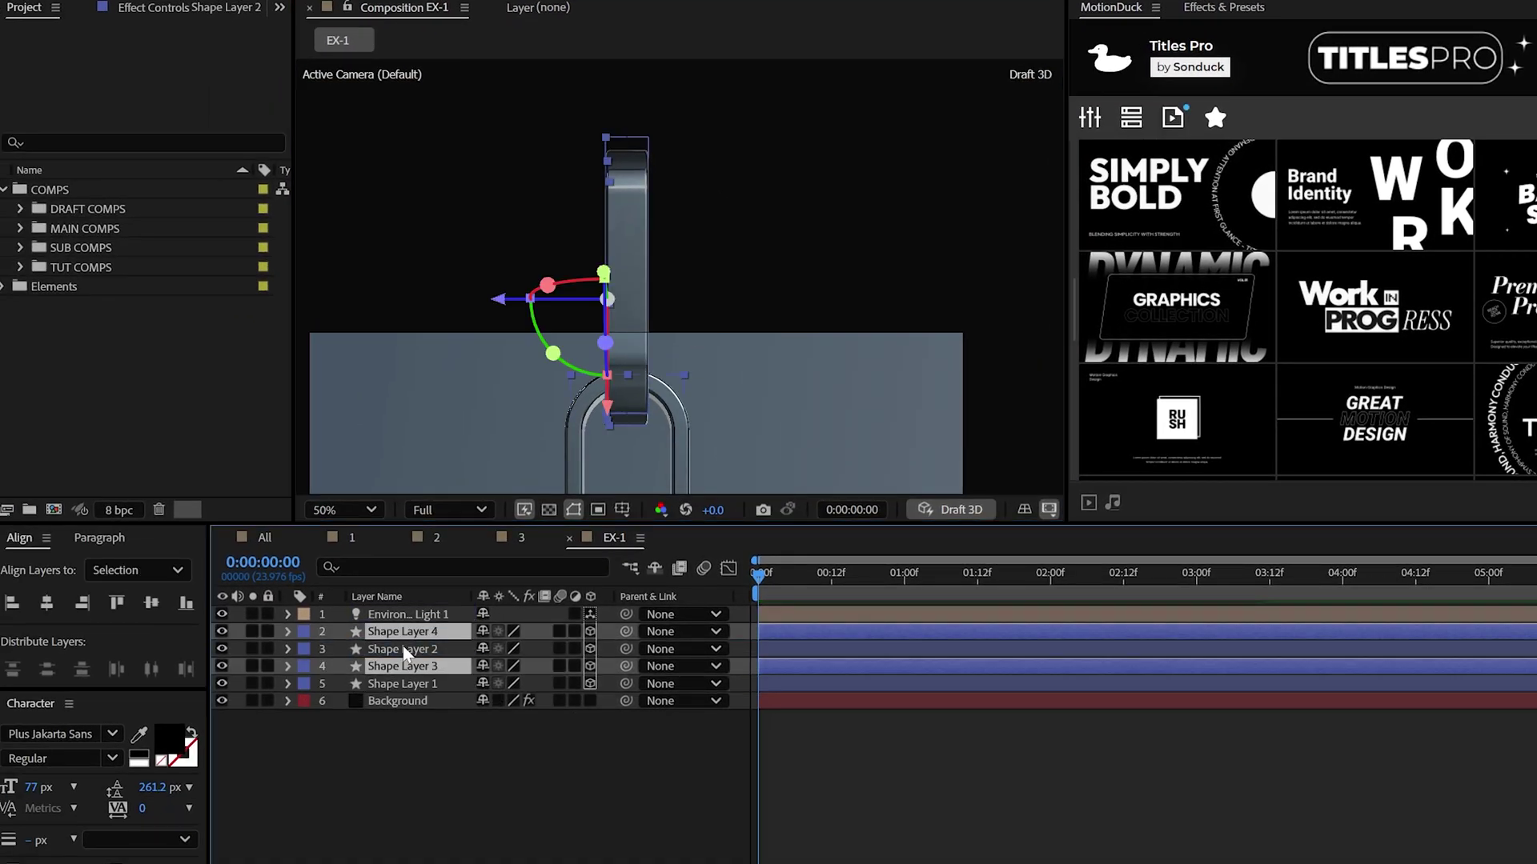
{"action": "key", "text": "p"}
{"action": "key", "text": "comma"}
{"action": "left_click_drag", "start_coordinate": [563, 253], "coordinate": [558, 384]}
Duplicate the upper pair of links to extend the chain further and open Shape Layer 2's transform properties.
{"action": "key", "text": "ctrl+d"}
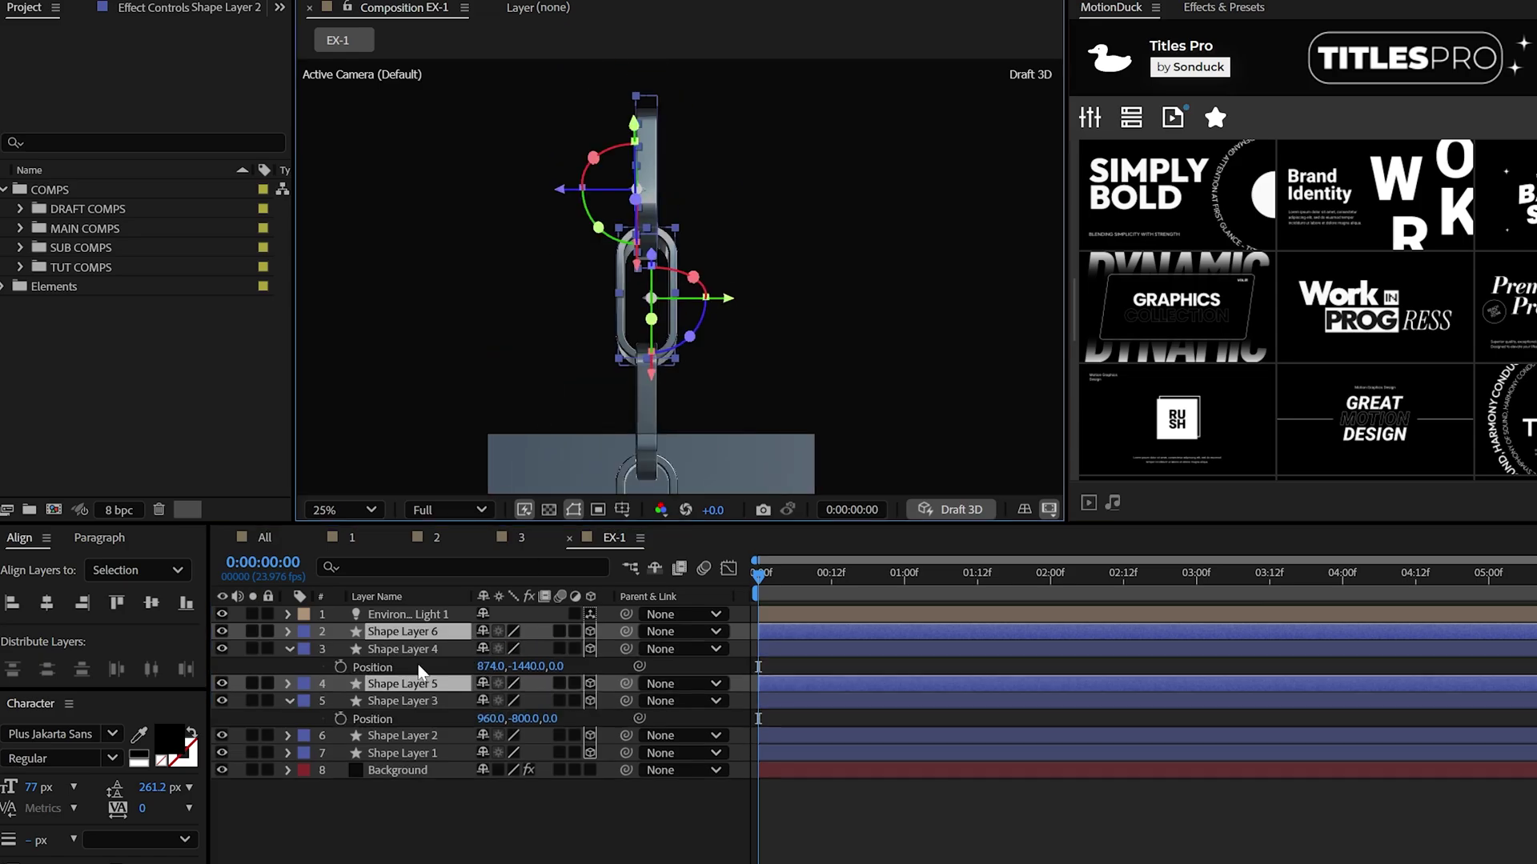
{"action": "left_click_drag", "start_coordinate": [418, 678], "coordinate": [489, 646]}
{"action": "key", "text": "p"}
{"action": "left_click", "coordinate": [290, 701]}
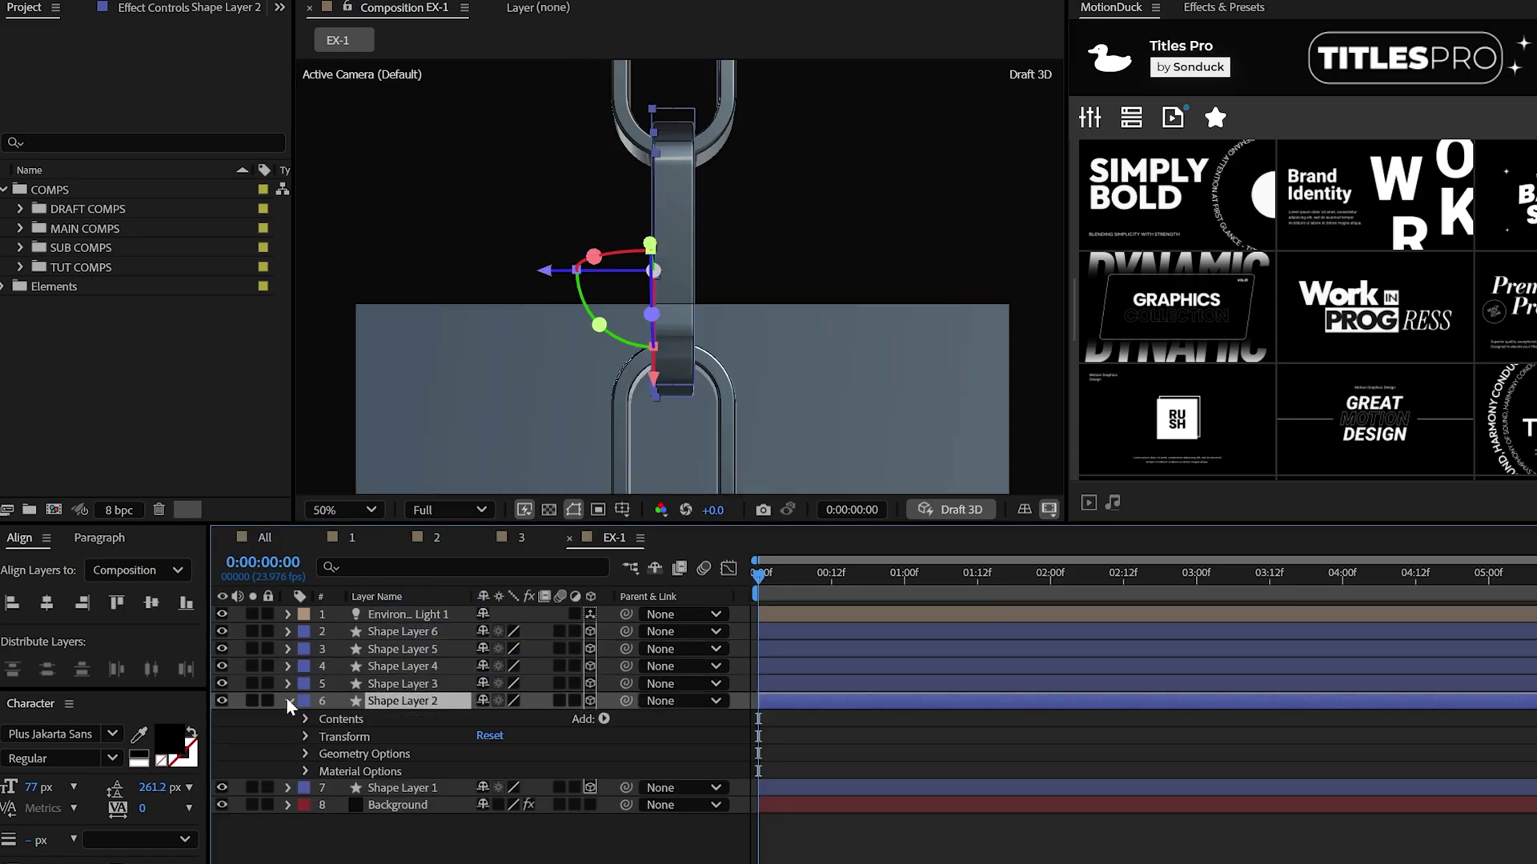
{"action": "left_click", "coordinate": [305, 736]}
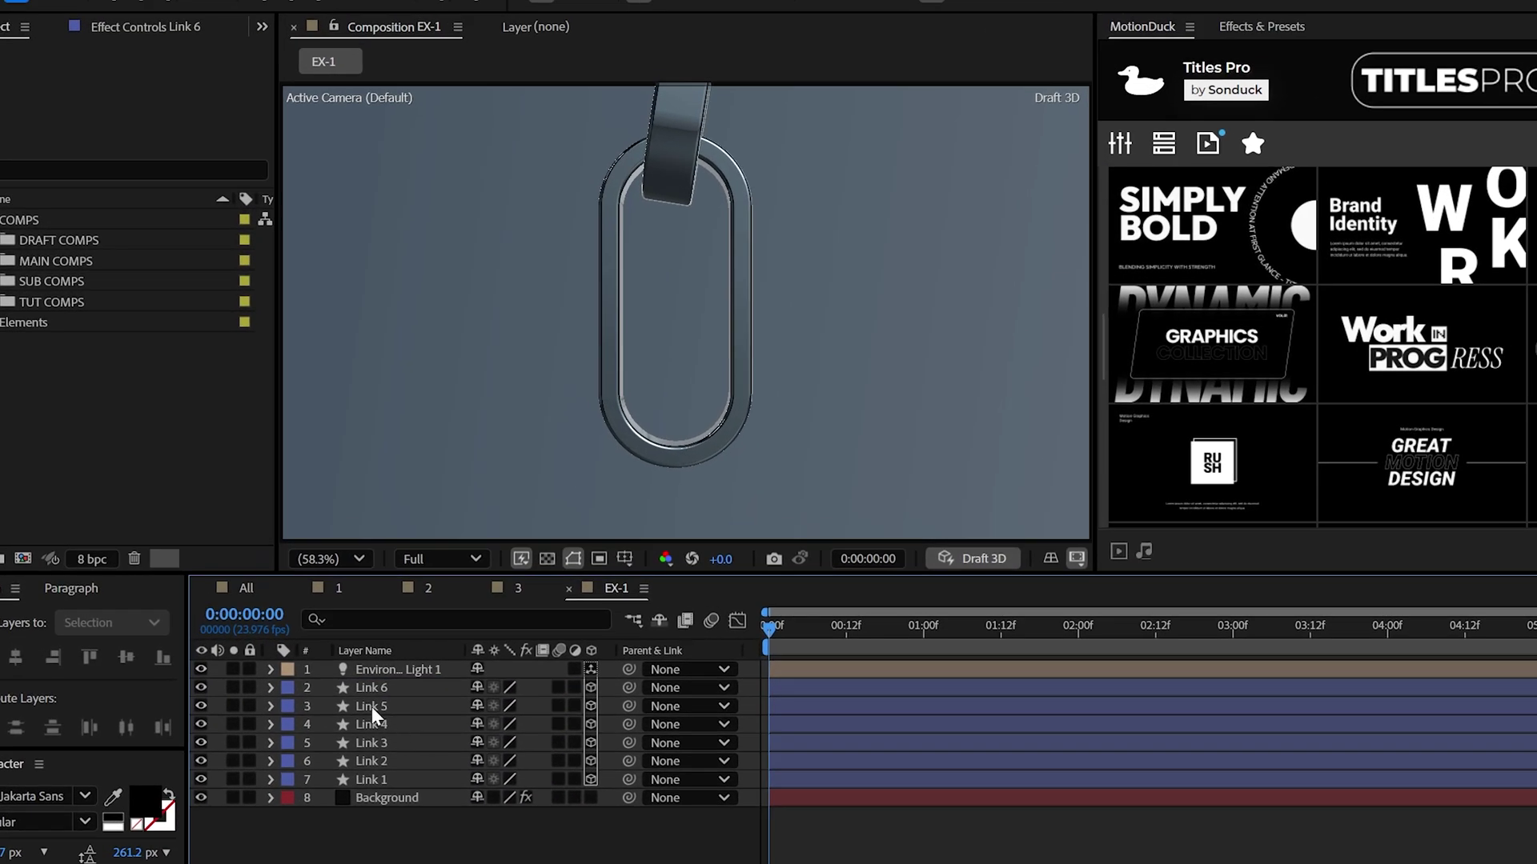
Parent layers Link 2 through Link 6 to Link 1.
{"action": "left_click", "coordinate": [368, 689]}
{"action": "left_click", "coordinate": [380, 763], "text": "shift"}
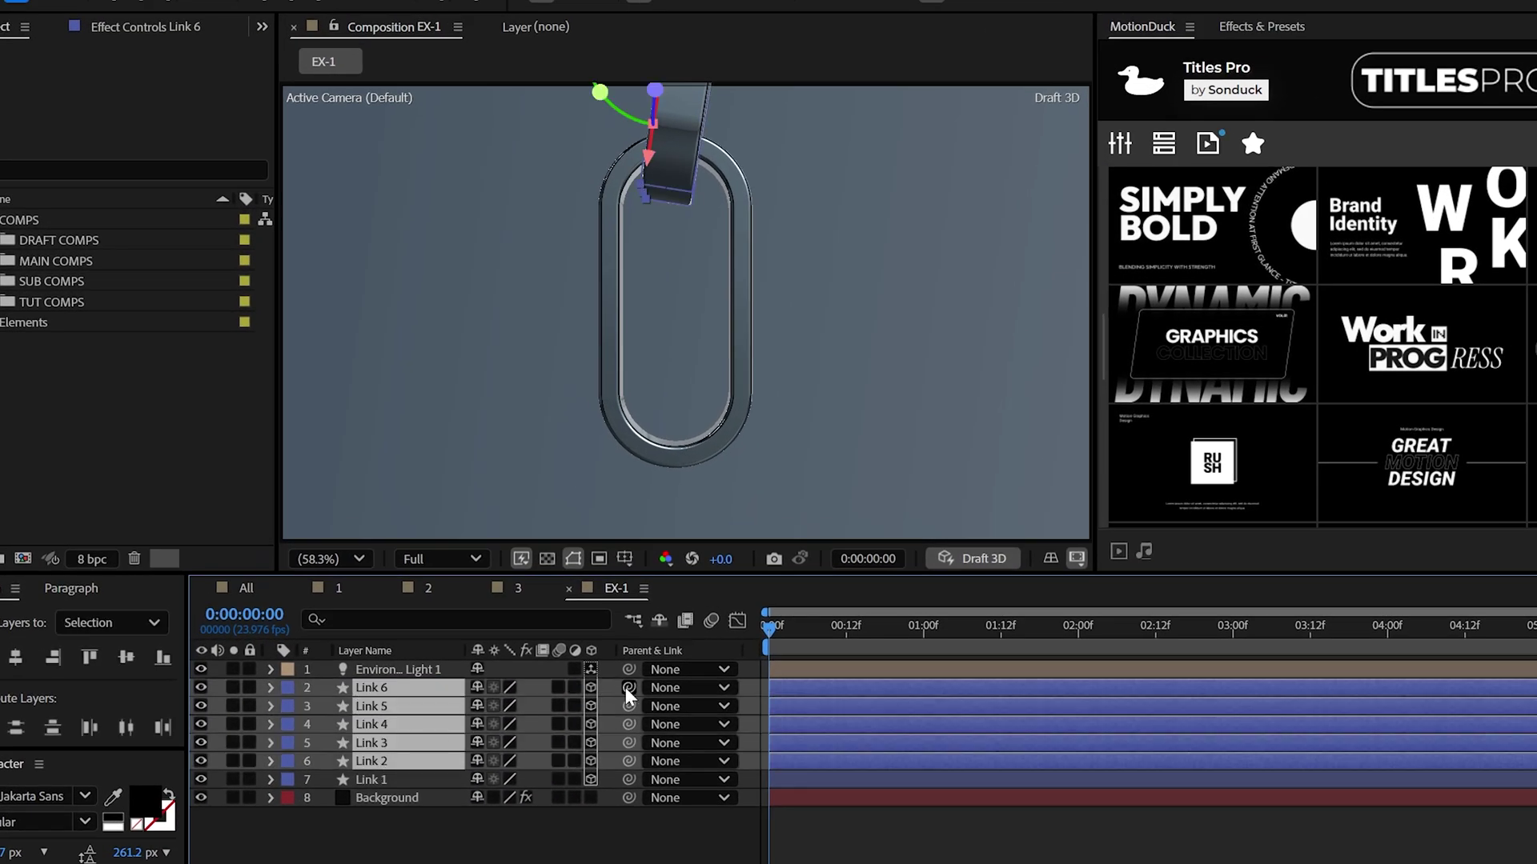
{"action": "left_click_drag", "start_coordinate": [627, 688], "coordinate": [385, 782]}
Keyframe Link 1's position from 555, 948, 0 at the start to 555, 2768, 0 at 5 seconds.
{"action": "left_click", "coordinate": [386, 781]}
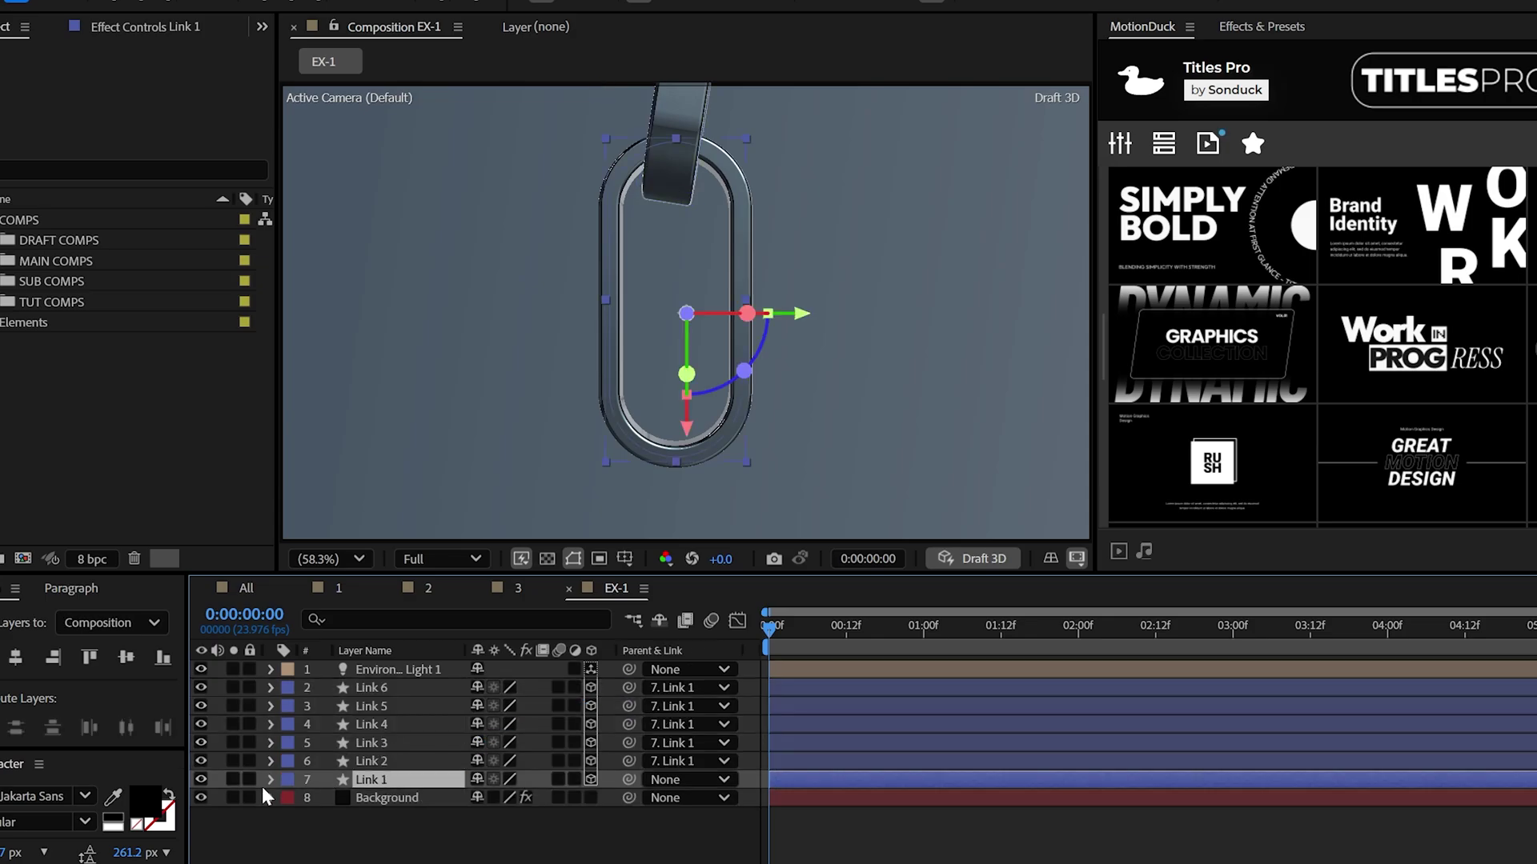
{"action": "left_click", "coordinate": [271, 780]}
{"action": "left_click", "coordinate": [257, 683]}
{"action": "left_click_drag", "start_coordinate": [480, 722], "coordinate": [33, 760]}
{"action": "left_click", "coordinate": [294, 717]}
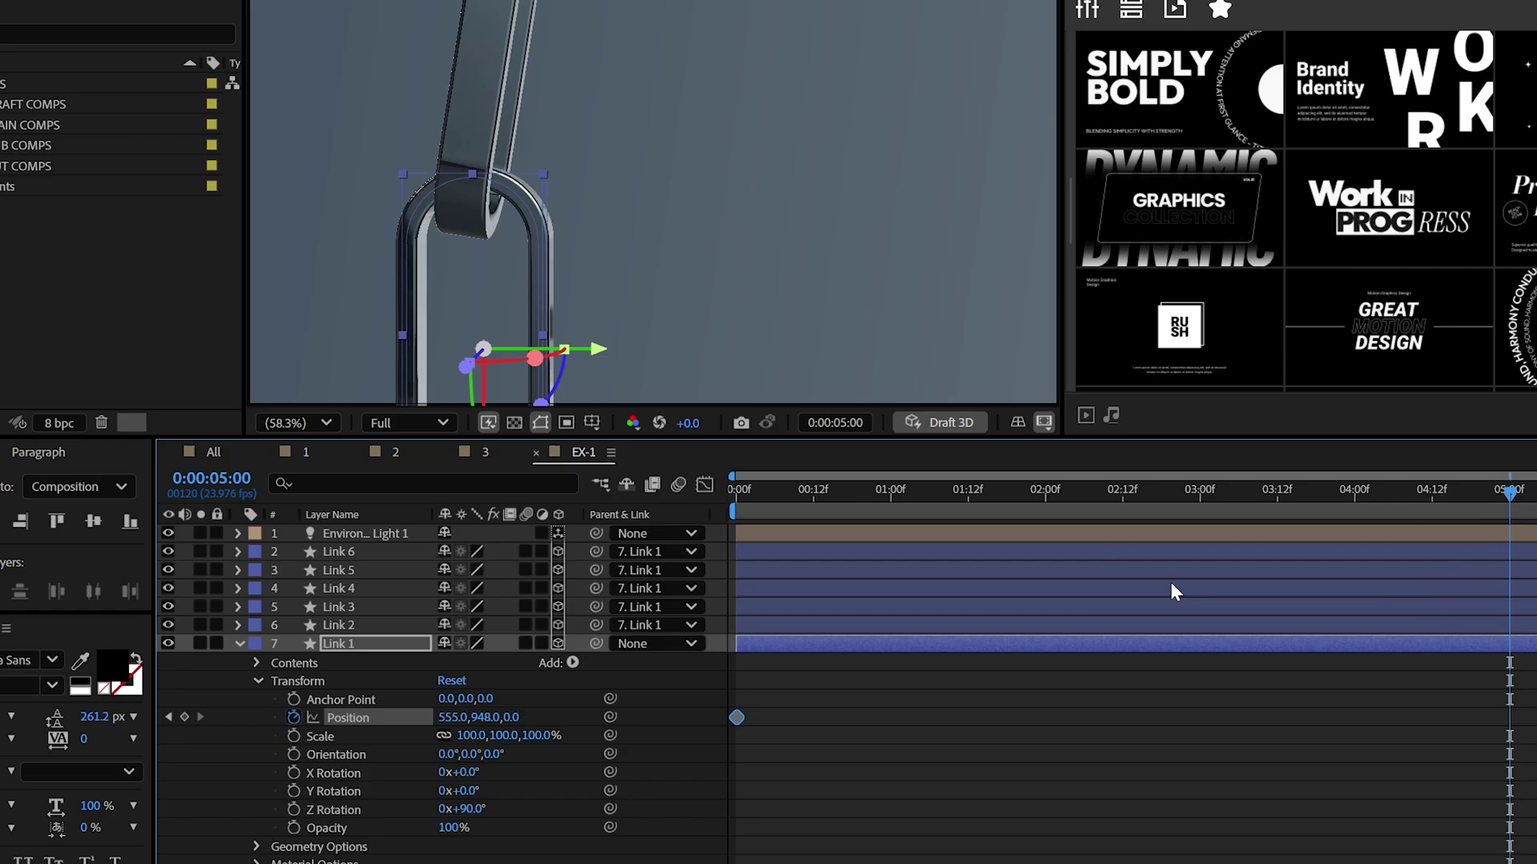
{"action": "left_click_drag", "start_coordinate": [492, 718], "coordinate": [720, 695]}
{"action": "left_click_drag", "start_coordinate": [721, 750], "coordinate": [706, 746]}
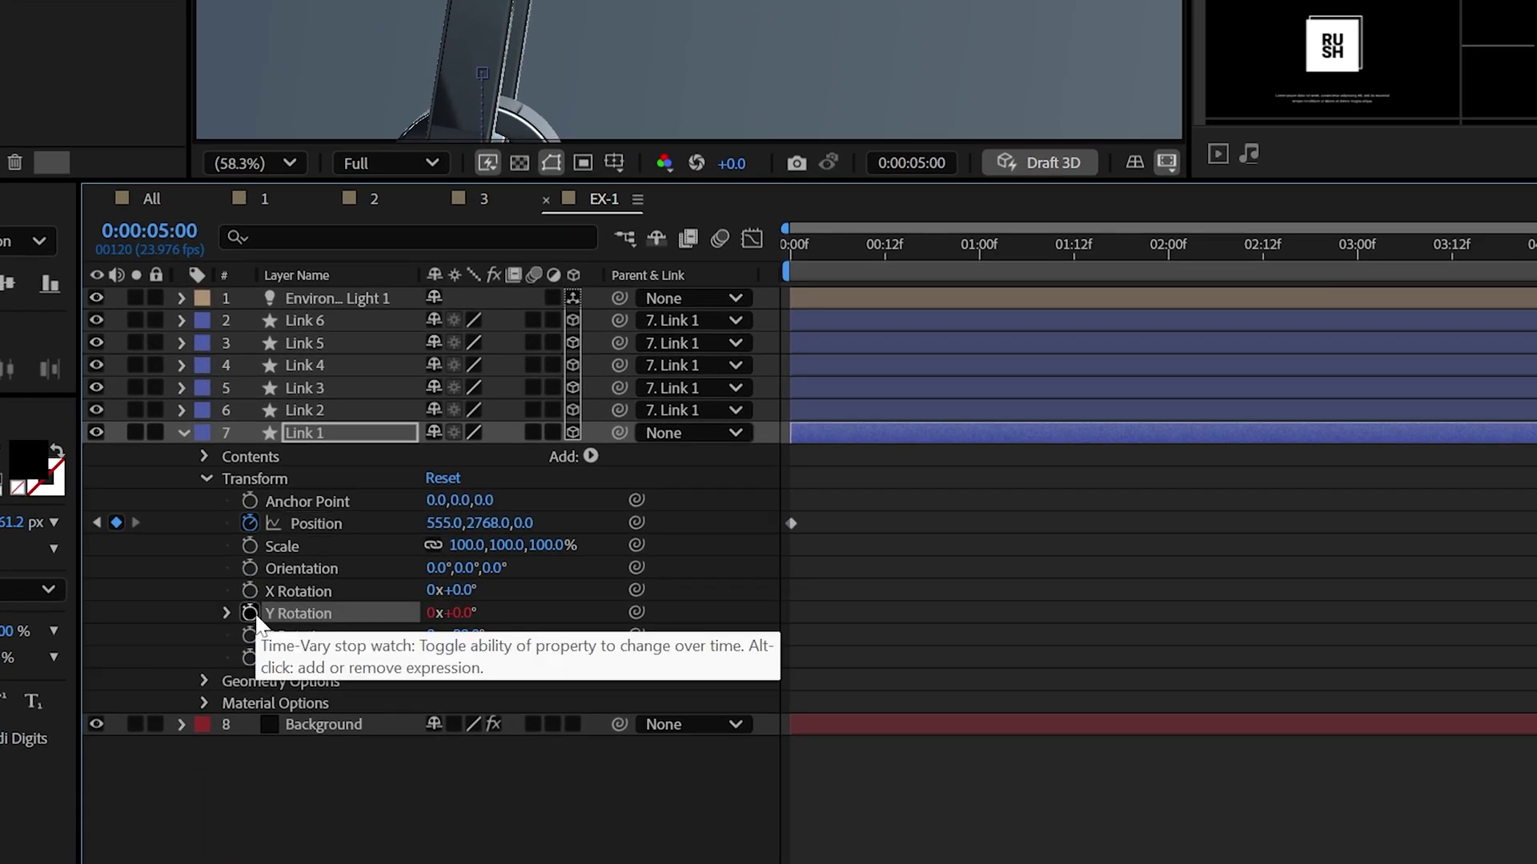
Add the expression time*20 to Link 1's Y rotation so the chain spins continuously.
{"action": "left_click", "coordinate": [294, 845], "text": "alt"}
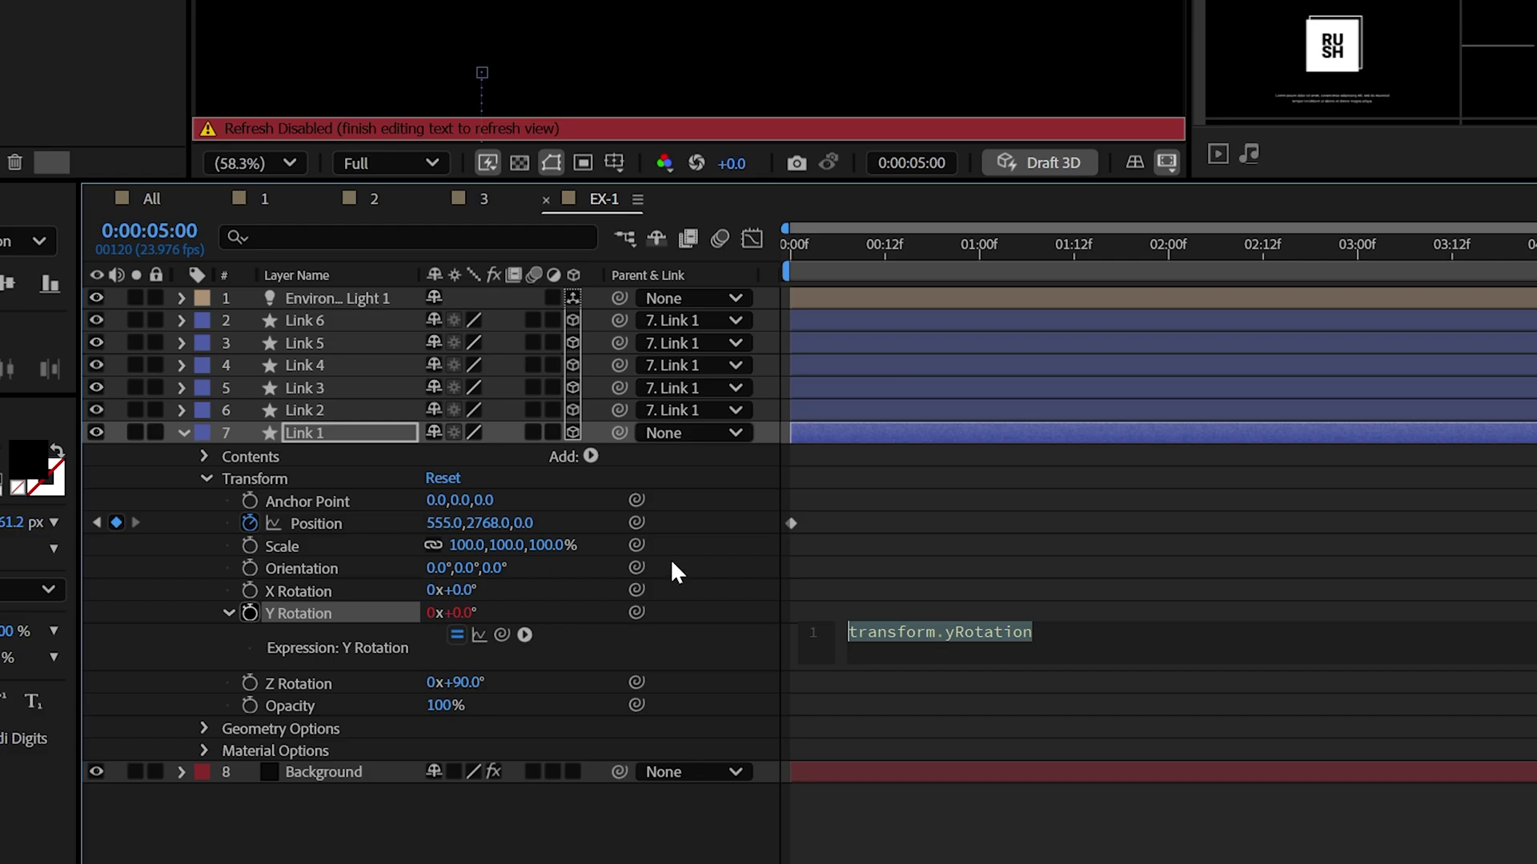
{"action": "type", "text": "time*20"}
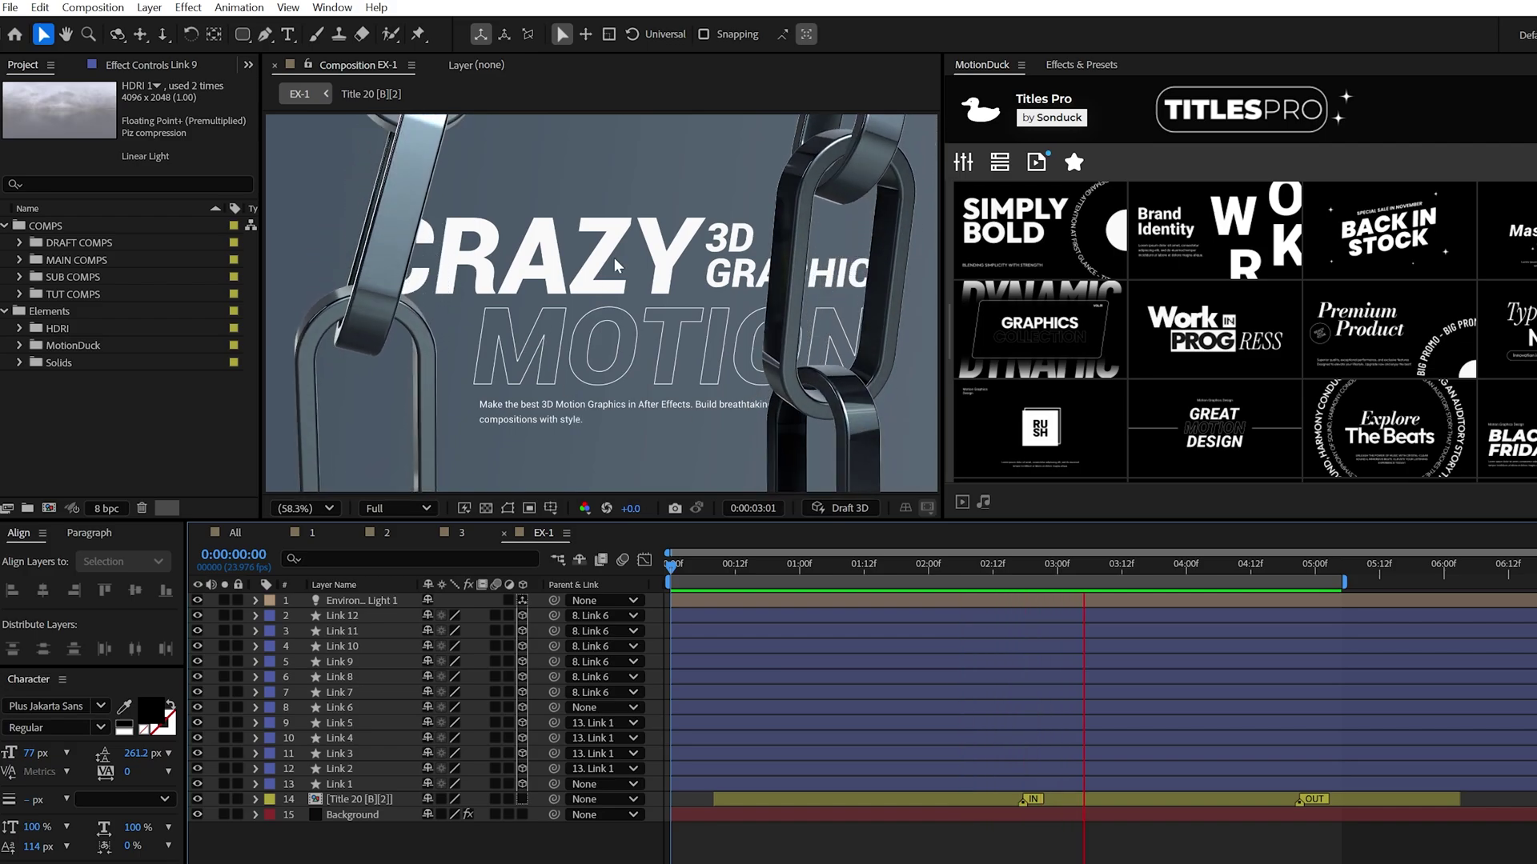
Add the HDRI 1 image to composition EX-1 and set it as the environment light's source.
{"action": "left_click", "coordinate": [360, 600]}
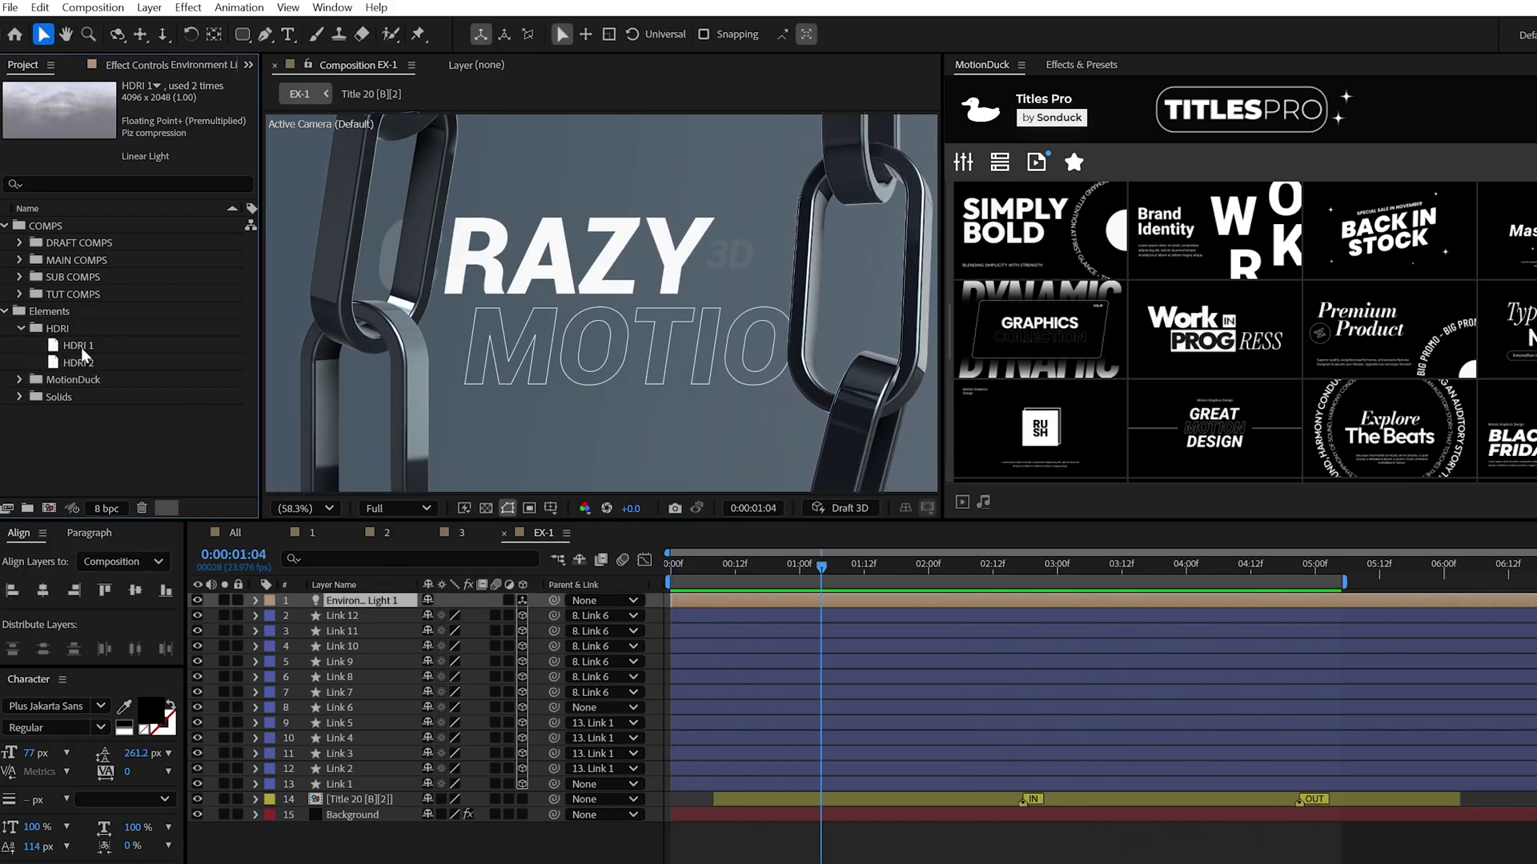
{"action": "key", "text": "ctrl+/"}
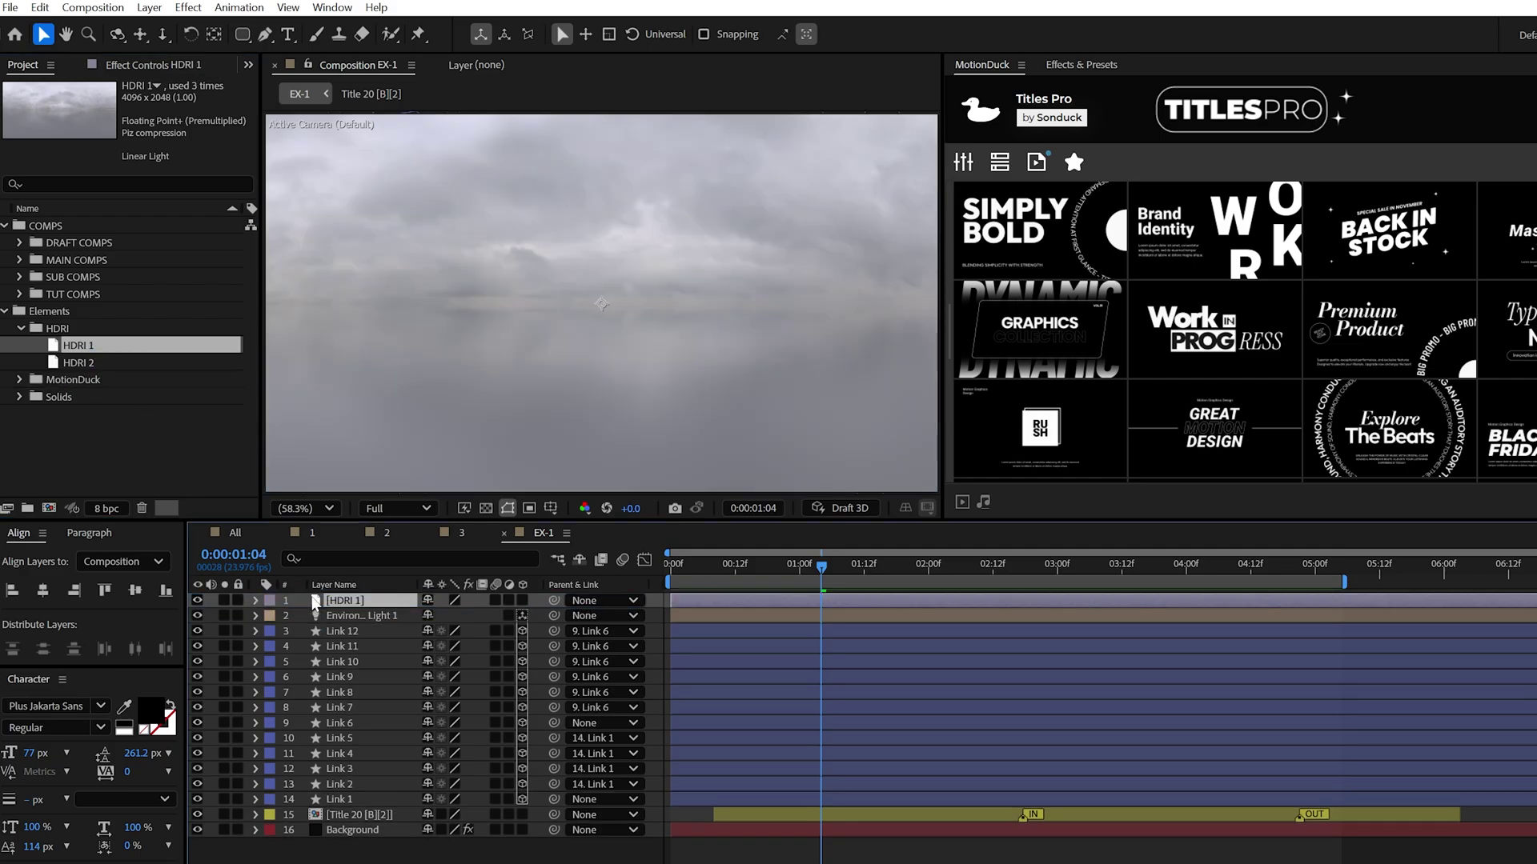
{"action": "left_click", "coordinate": [317, 718]}
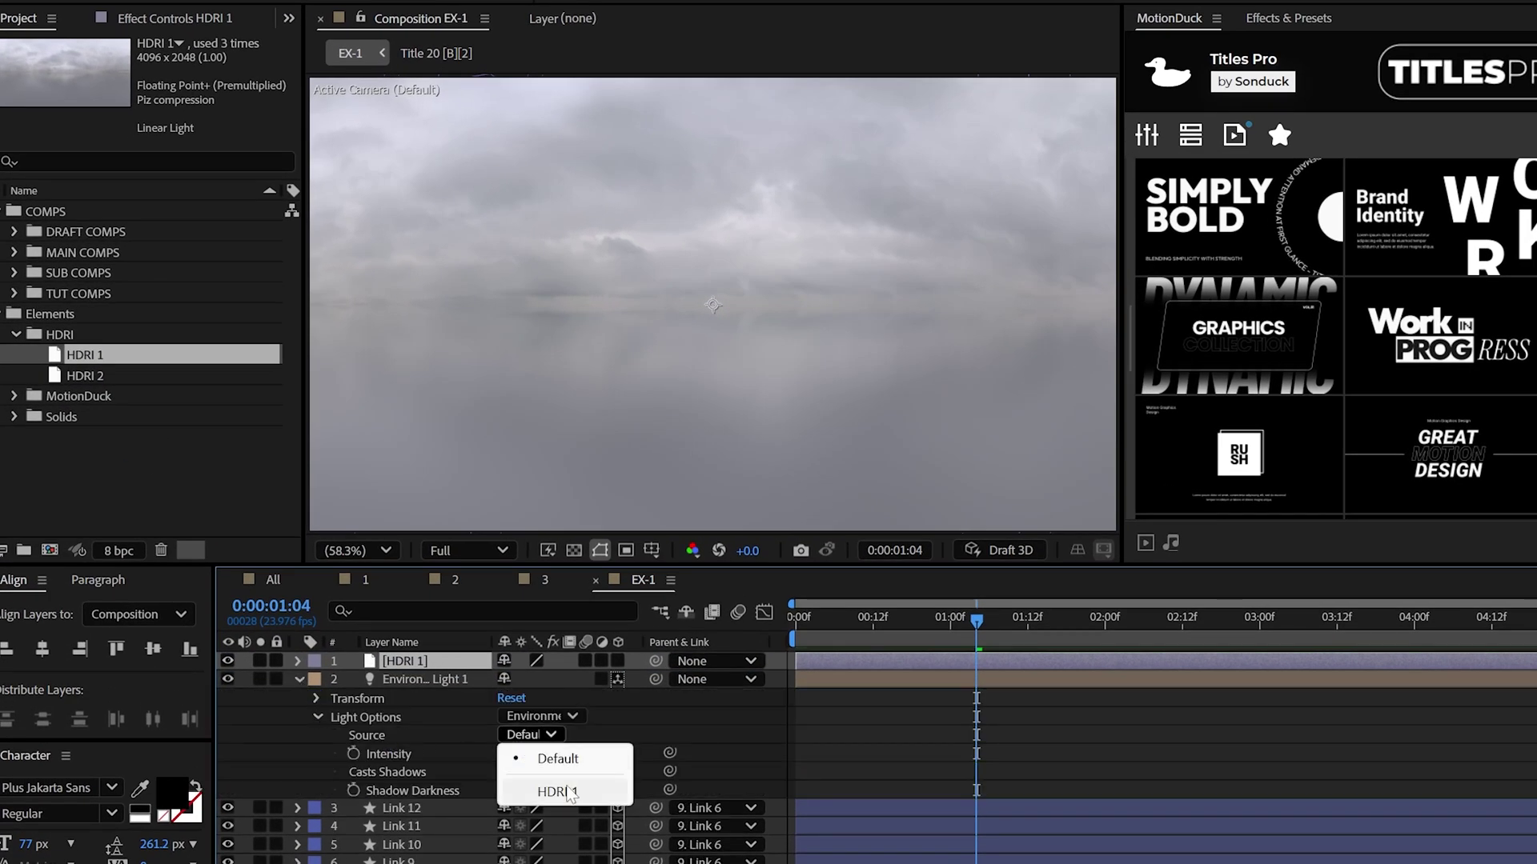
{"action": "left_click", "coordinate": [568, 793]}
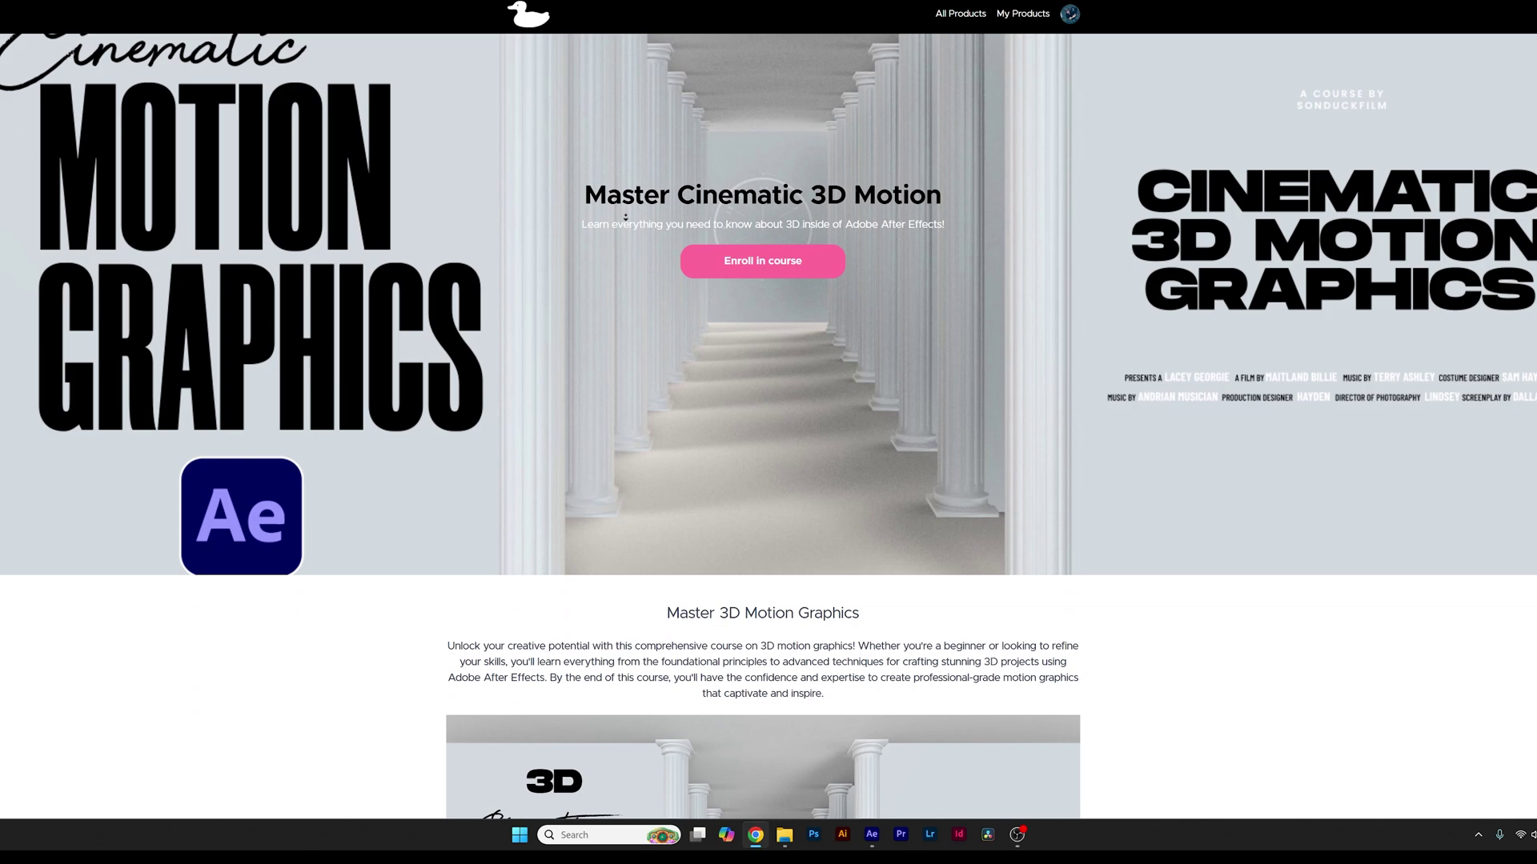
{"action": "scroll", "coordinate": [625, 217], "scroll_direction": "down", "scroll_amount": 4}
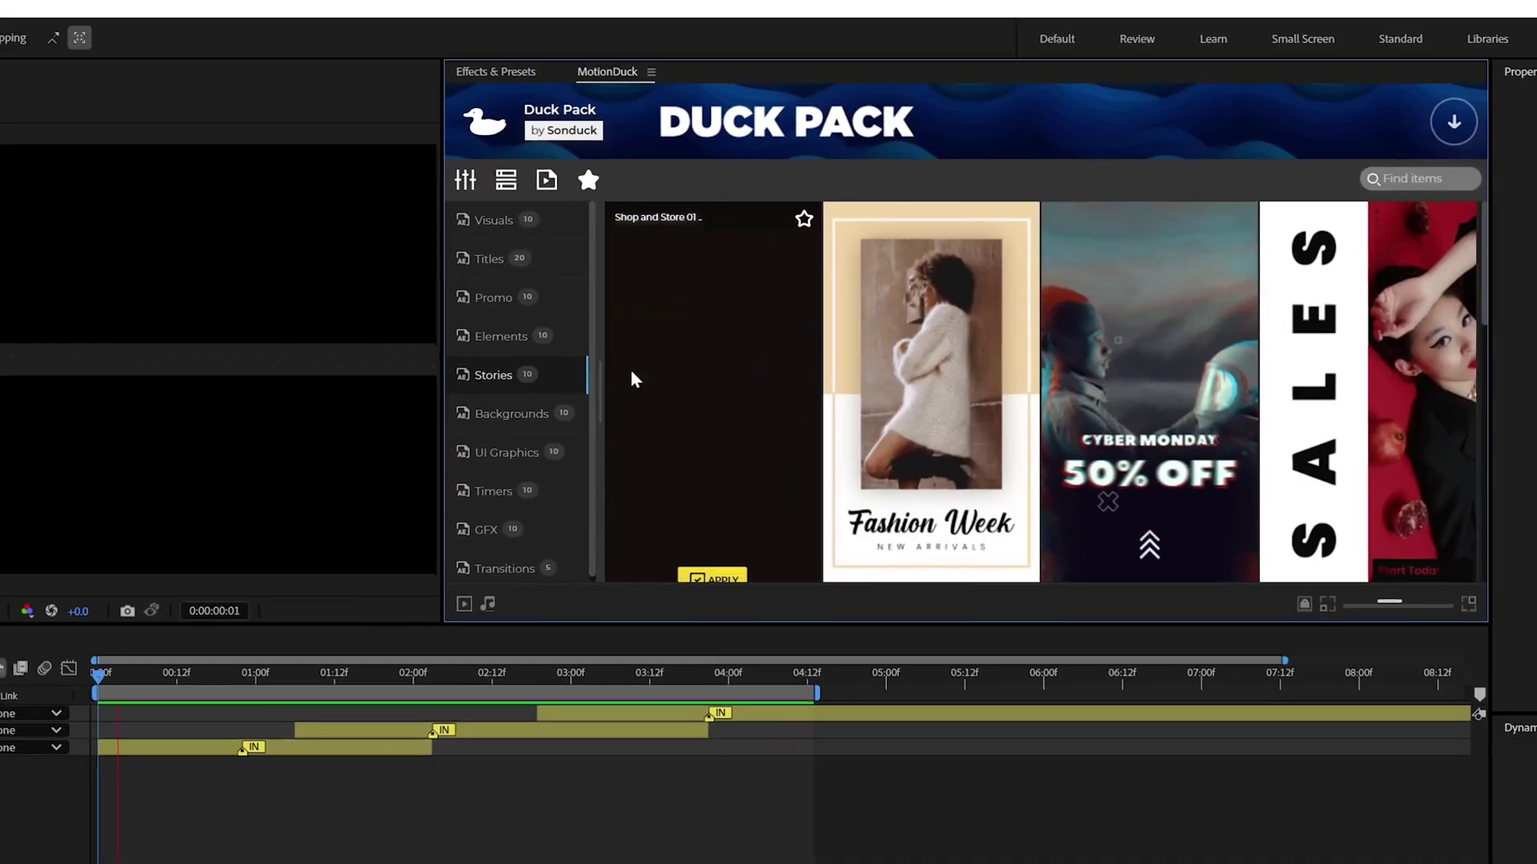
{"action": "left_click", "coordinate": [504, 413]}
{"action": "left_click", "coordinate": [507, 453]}
{"action": "left_click", "coordinate": [493, 491]}
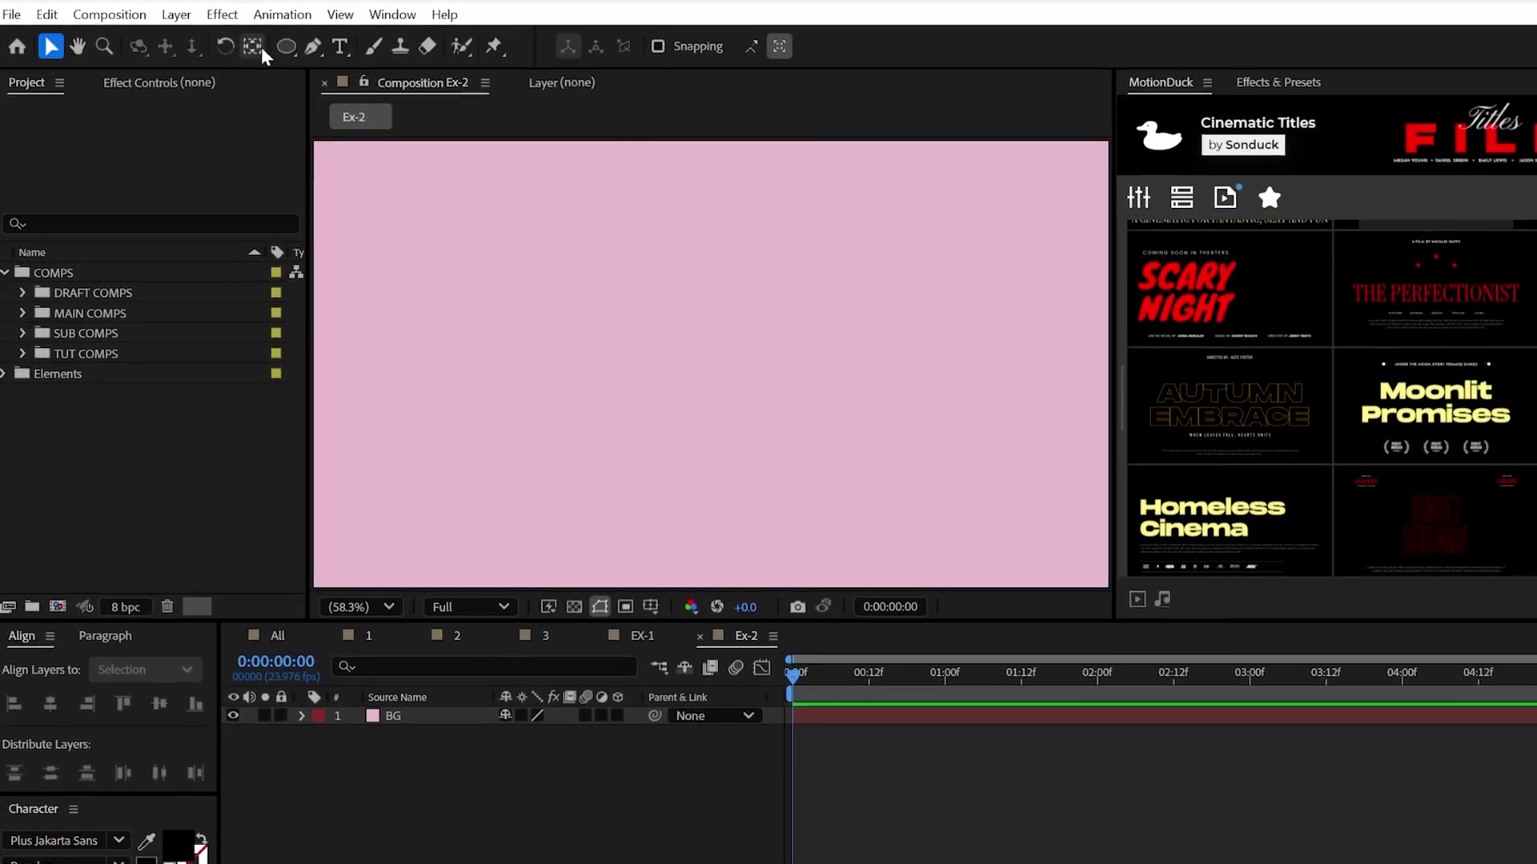
Draw a light pink circle in the middle of composition Ex-2 and centre its anchor point in the layer content.
{"action": "left_click", "coordinate": [288, 48]}
{"action": "left_click_drag", "start_coordinate": [718, 371], "coordinate": [770, 426]}
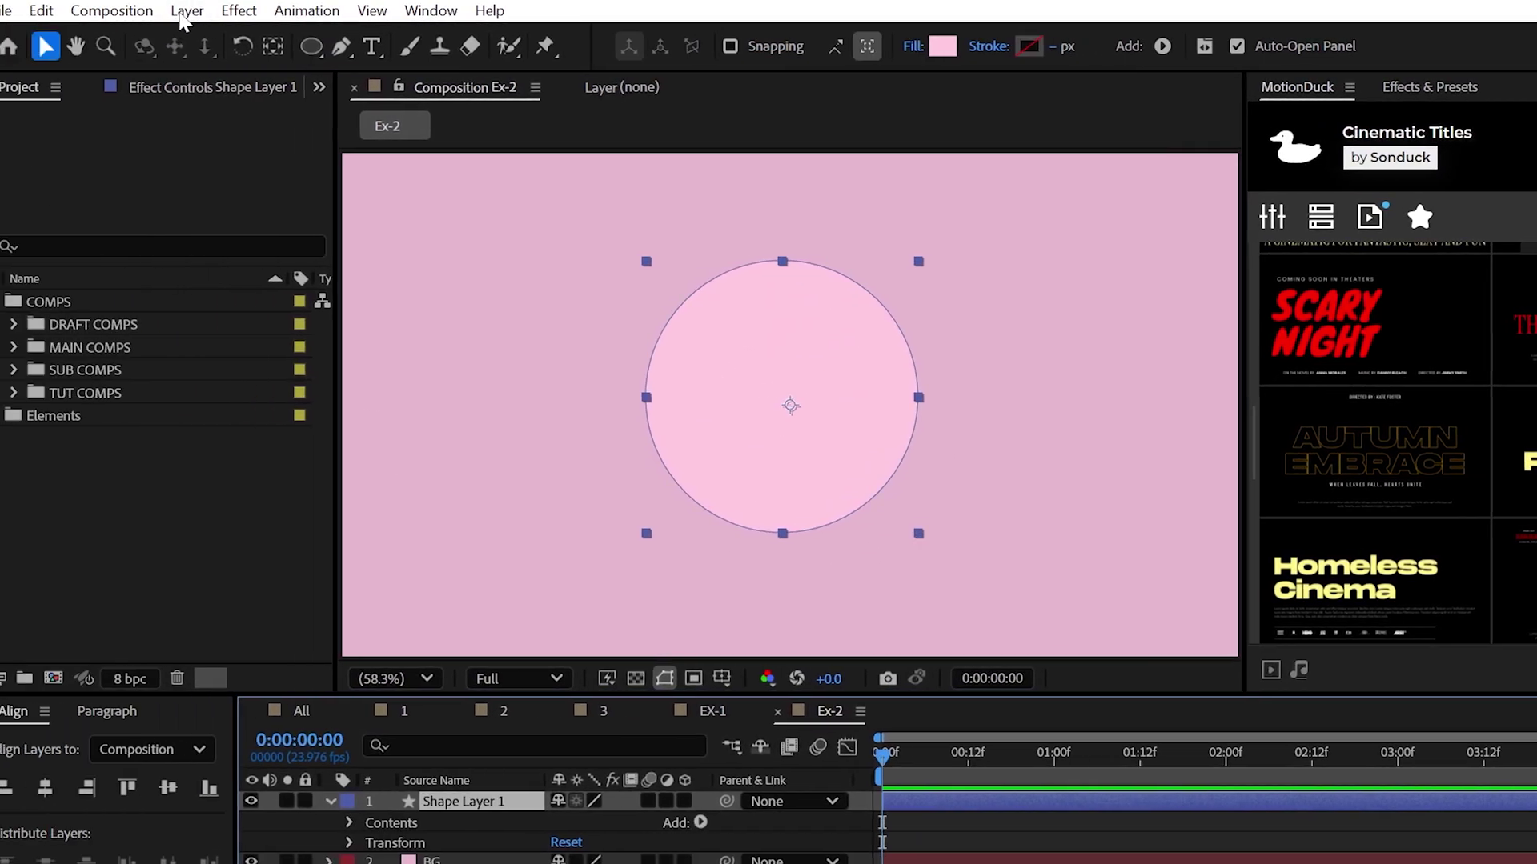
{"action": "left_click", "coordinate": [13, 10]}
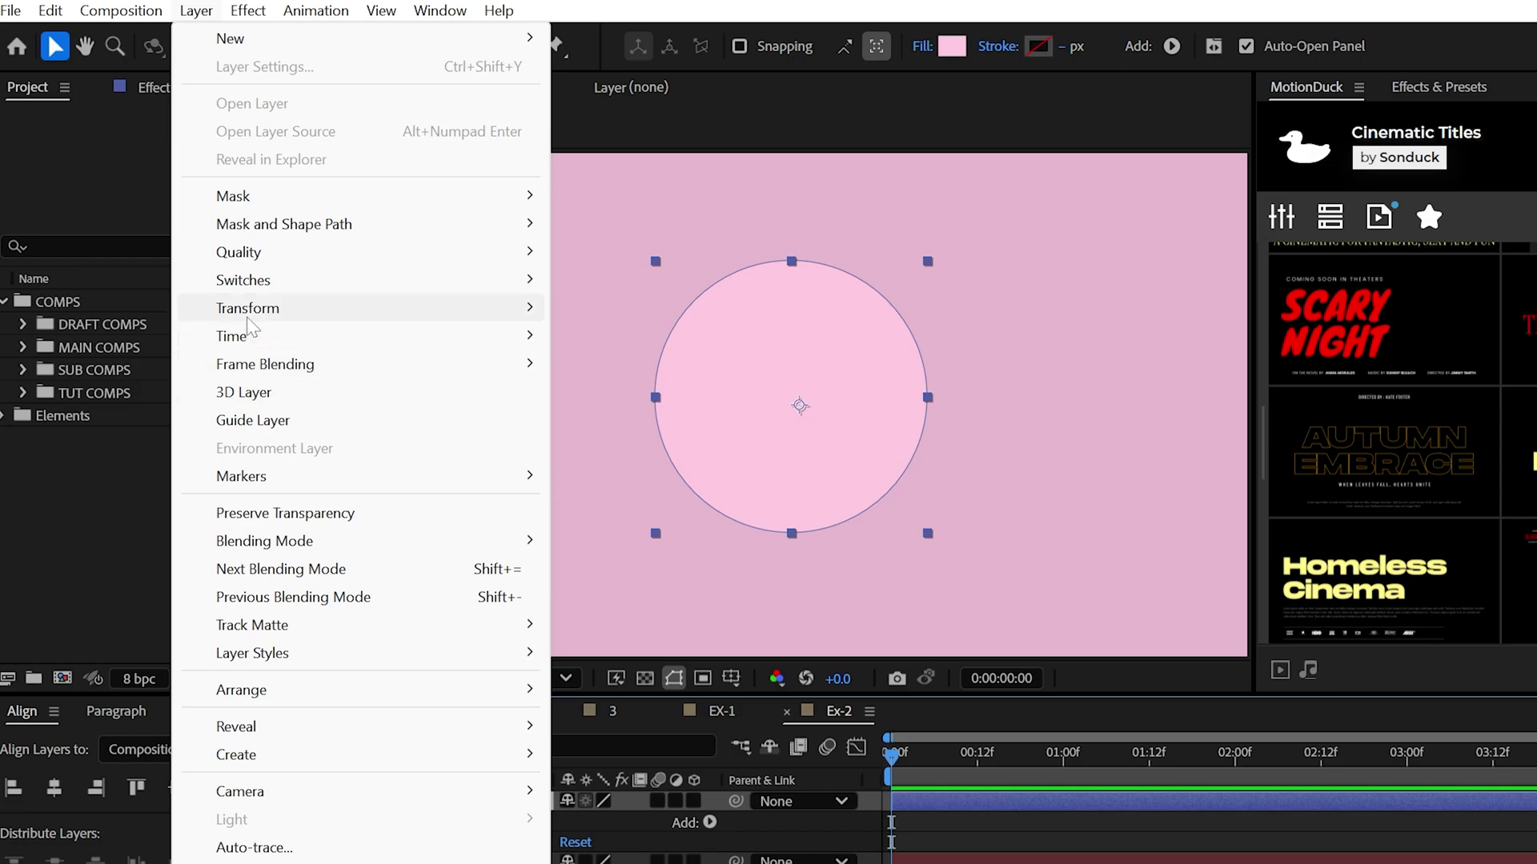
{"action": "mouse_move", "coordinate": [250, 316]}
{"action": "left_click", "coordinate": [704, 604]}
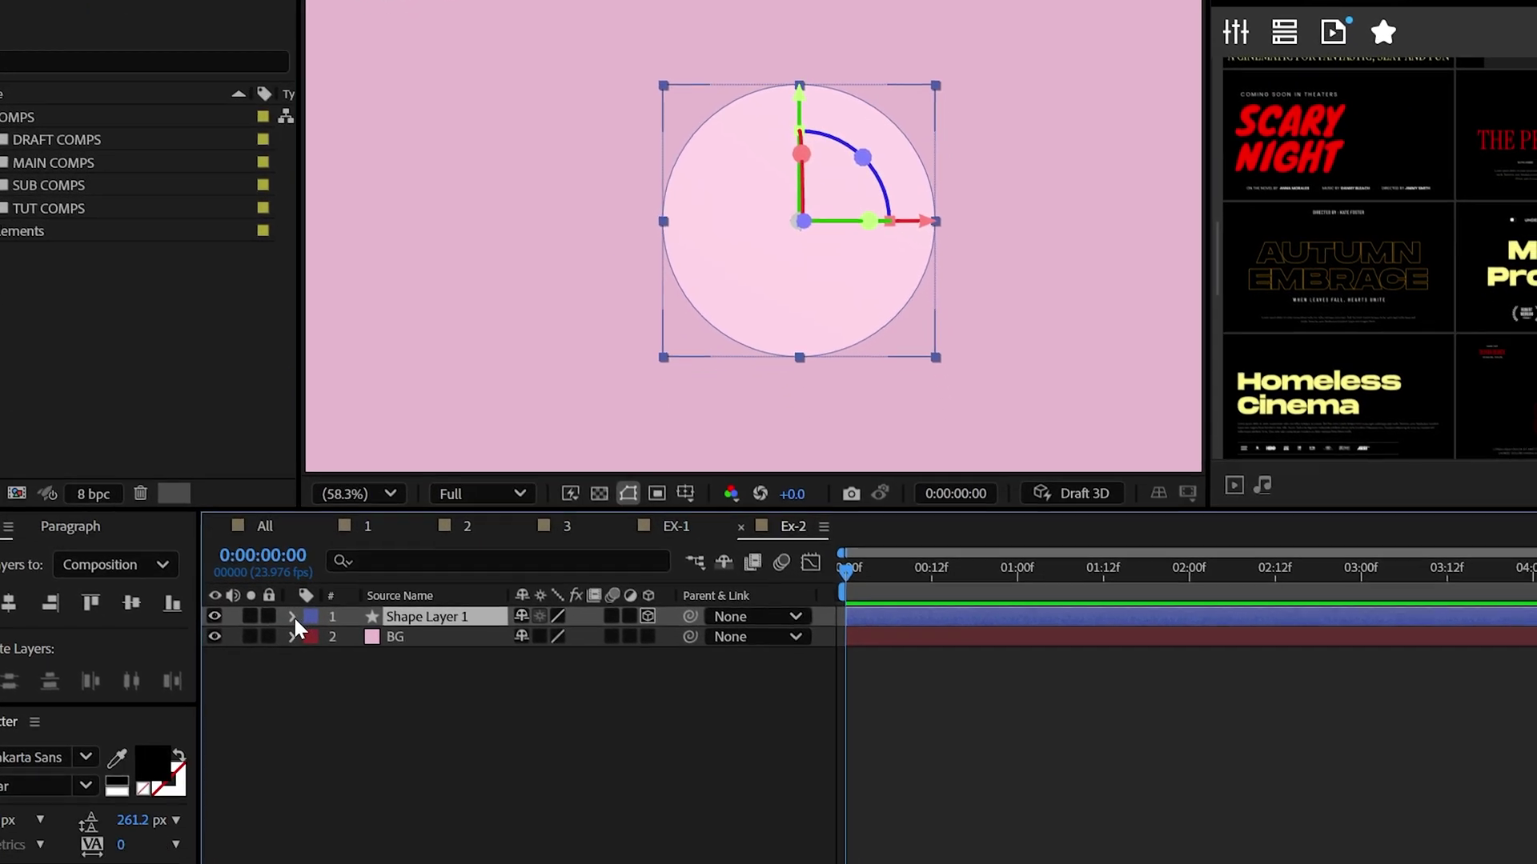
Extrude the circle to a depth of about 25 and give it a Convex bevel with a bevel depth of 10.
{"action": "left_click", "coordinate": [337, 801]}
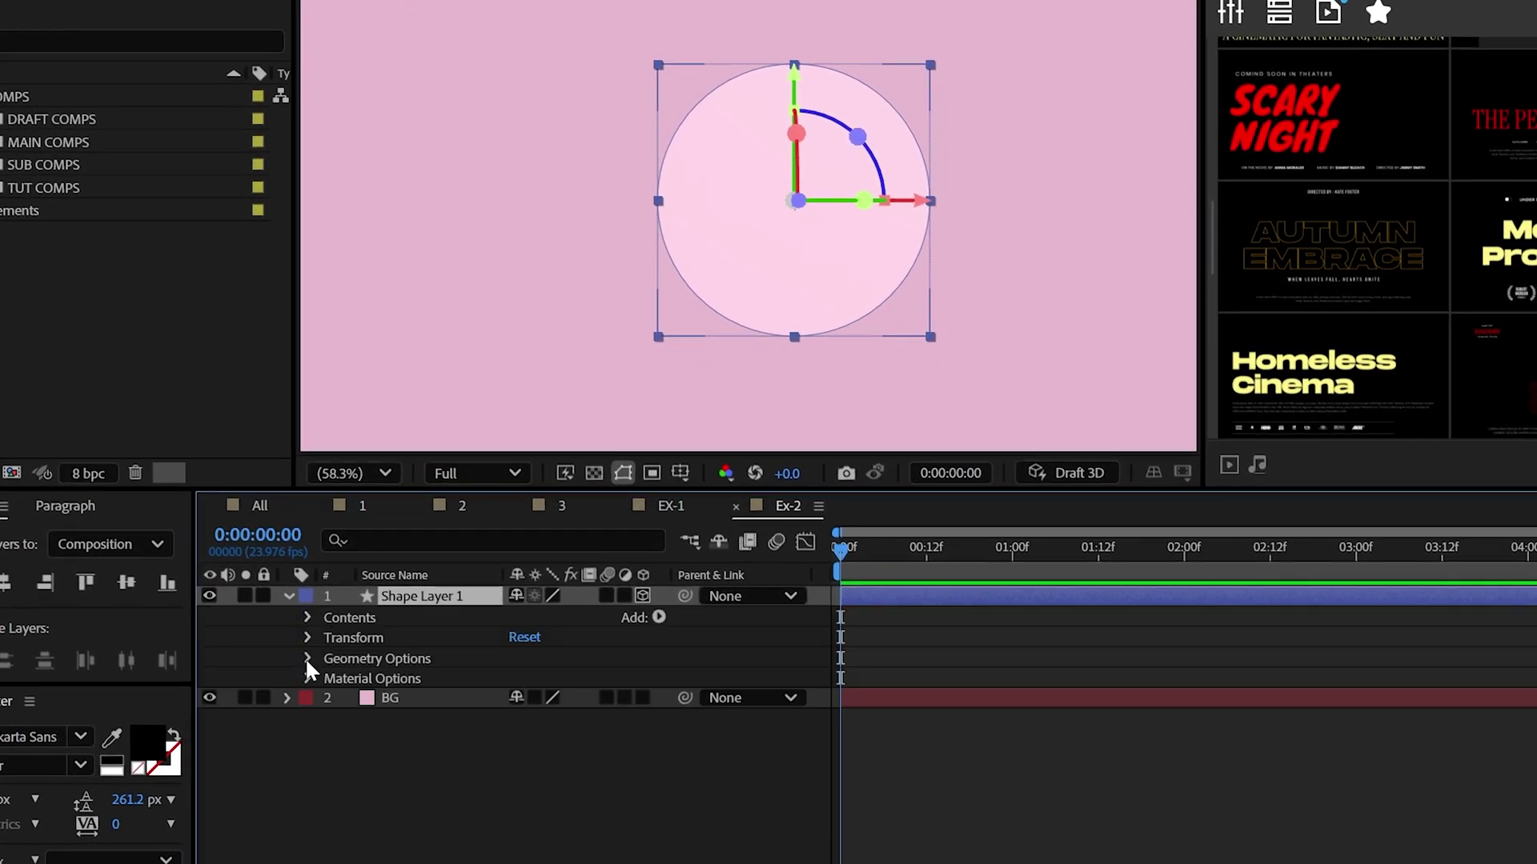
{"action": "left_click", "coordinate": [307, 659]}
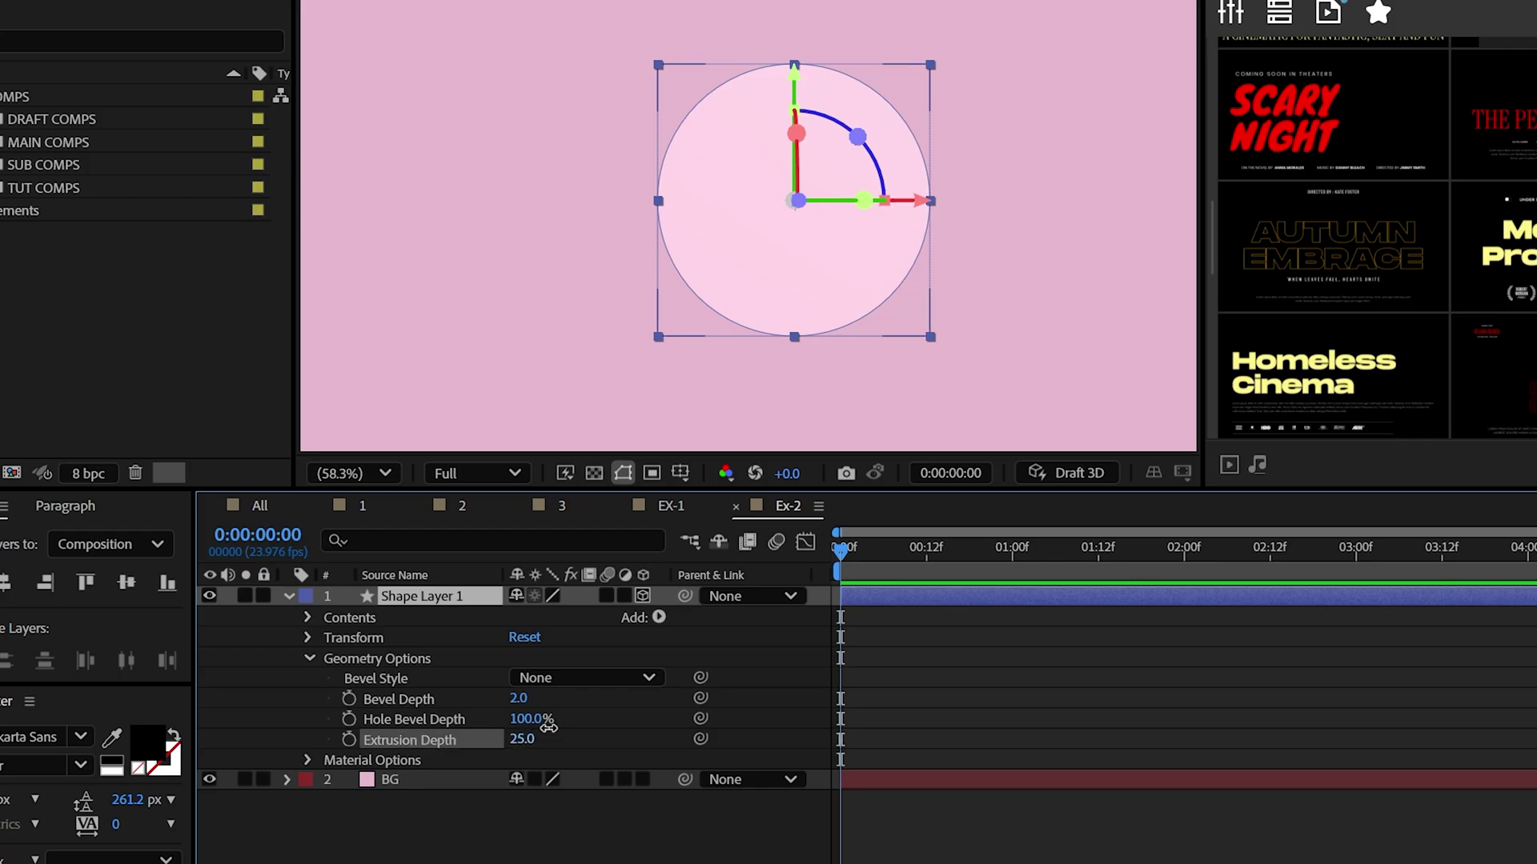
{"action": "left_click_drag", "start_coordinate": [544, 729], "coordinate": [546, 729]}
{"action": "left_click", "coordinate": [604, 718]}
{"action": "left_click", "coordinate": [578, 678]}
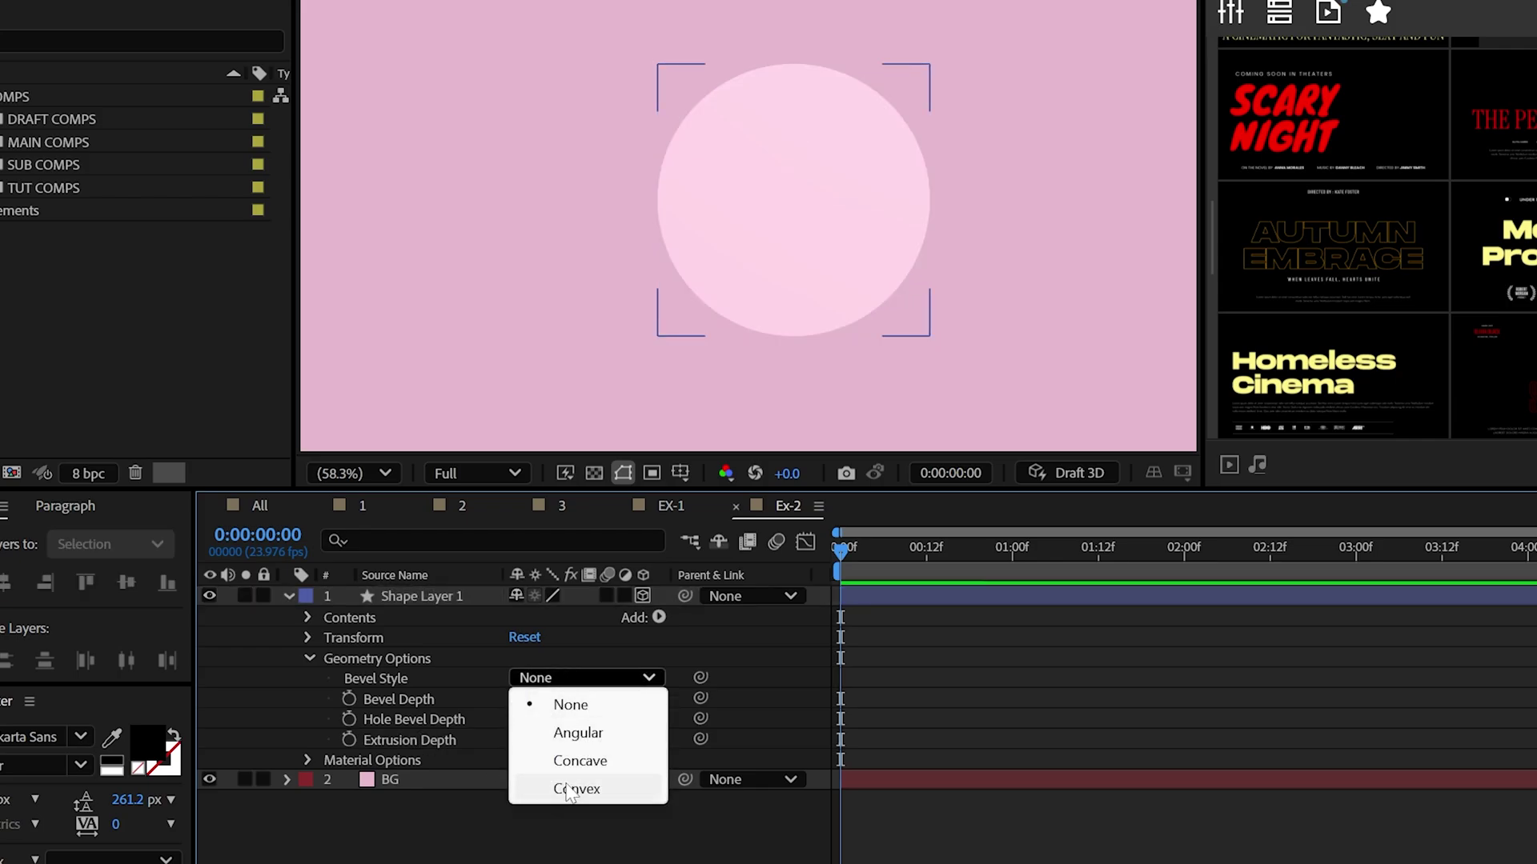
{"action": "left_click", "coordinate": [570, 785]}
{"action": "left_click", "coordinate": [518, 698]}
{"action": "type", "text": "10"}
{"action": "key", "text": "Return"}
Open the circle's material options and compare its look with the environment light hidden and shown.
{"action": "left_click", "coordinate": [307, 659]}
{"action": "left_click", "coordinate": [307, 678]}
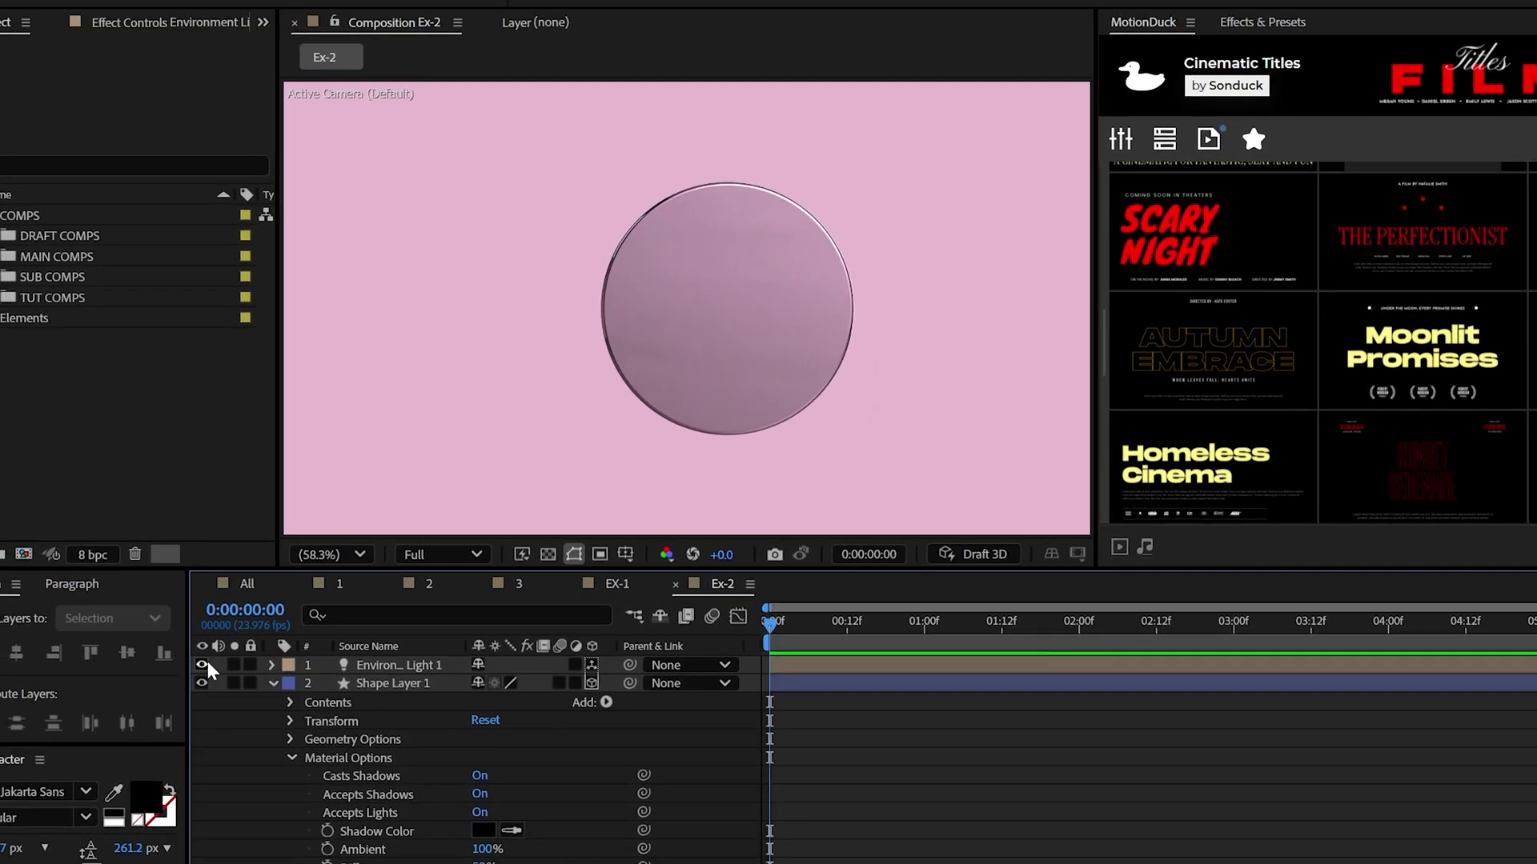
{"action": "left_click", "coordinate": [170, 547]}
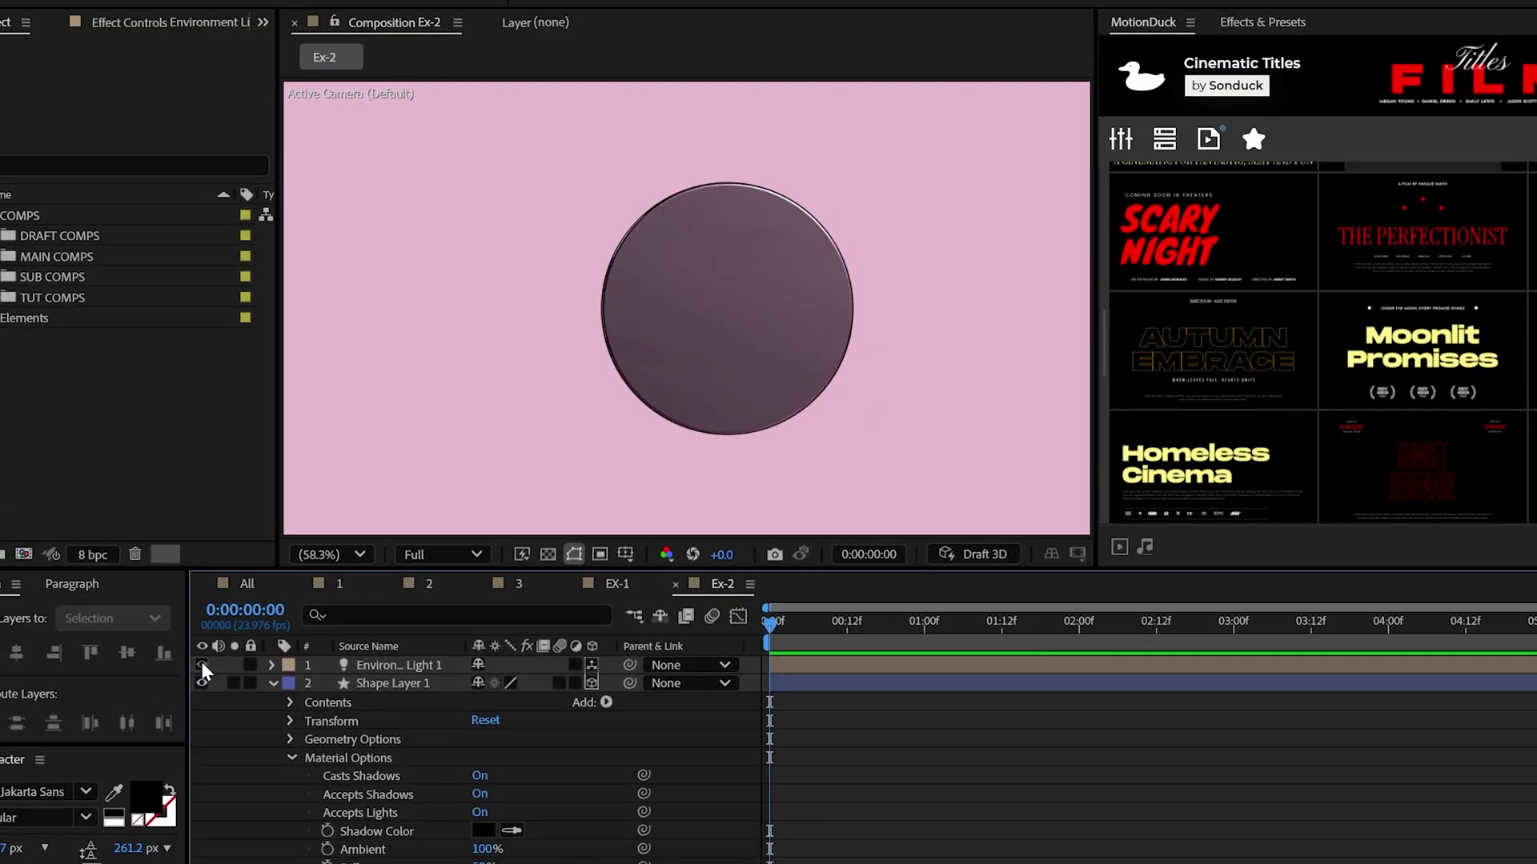
{"action": "left_click", "coordinate": [169, 548]}
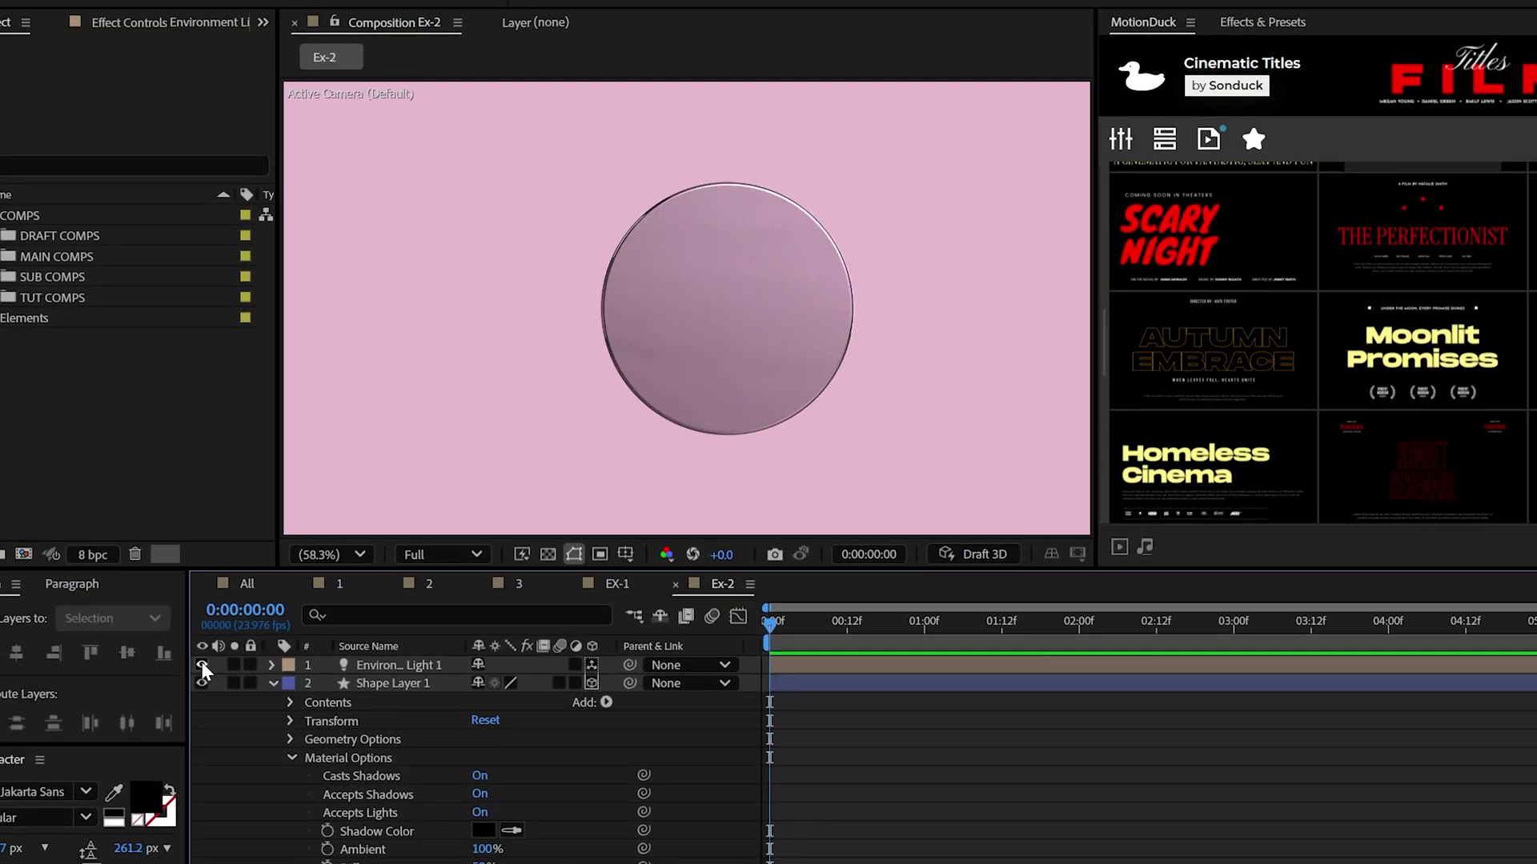
Set Shape Layer 1's Y rotation to 90° so the disc stands edge-on to the camera.
{"action": "left_click", "coordinate": [376, 682]}
{"action": "left_click", "coordinate": [291, 758]}
{"action": "left_click", "coordinate": [289, 721]}
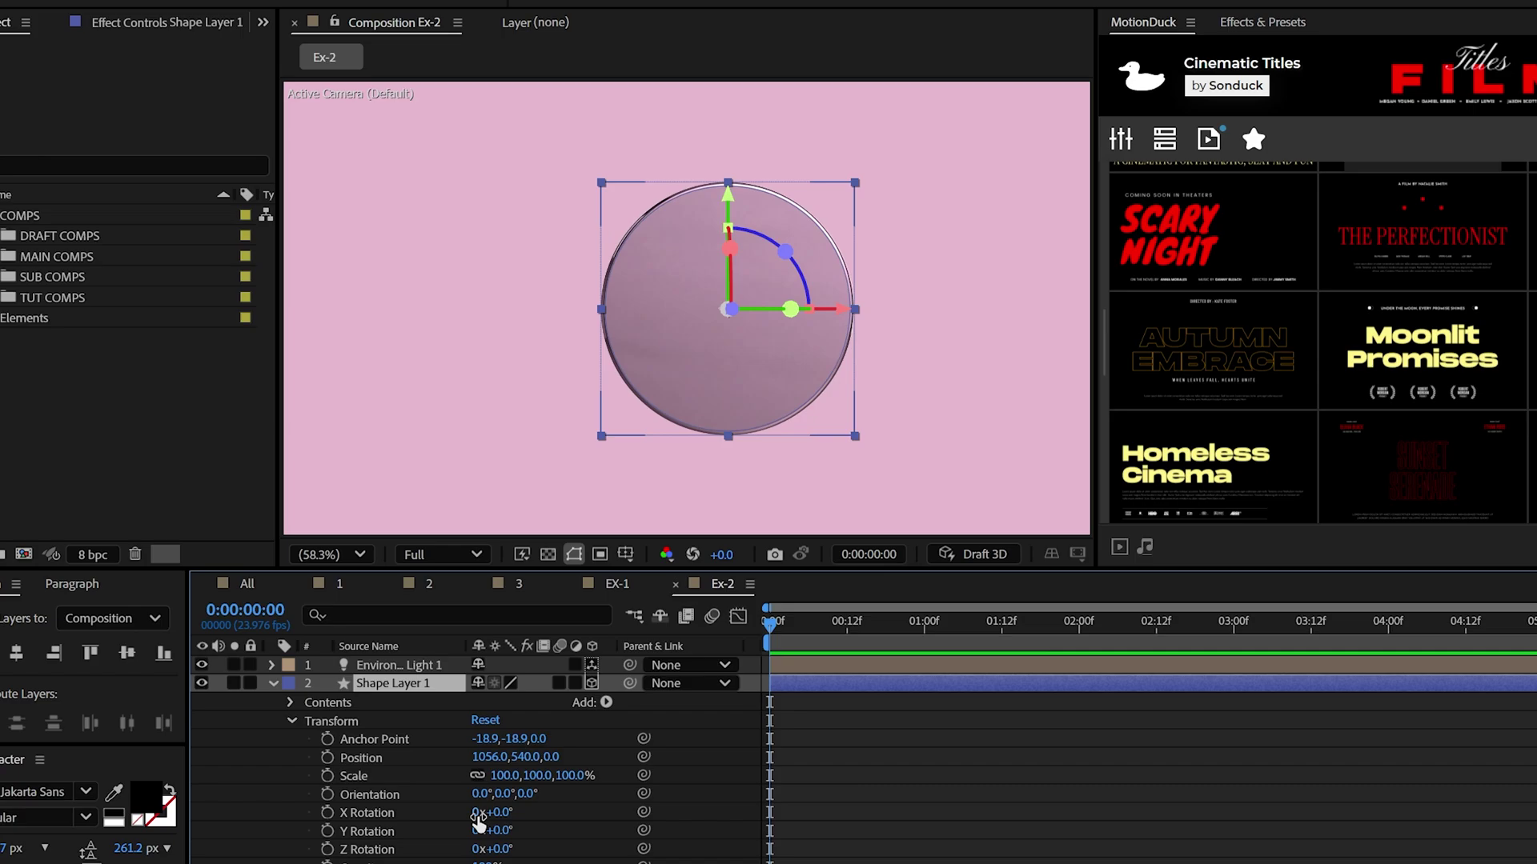
{"action": "key", "text": "Return"}
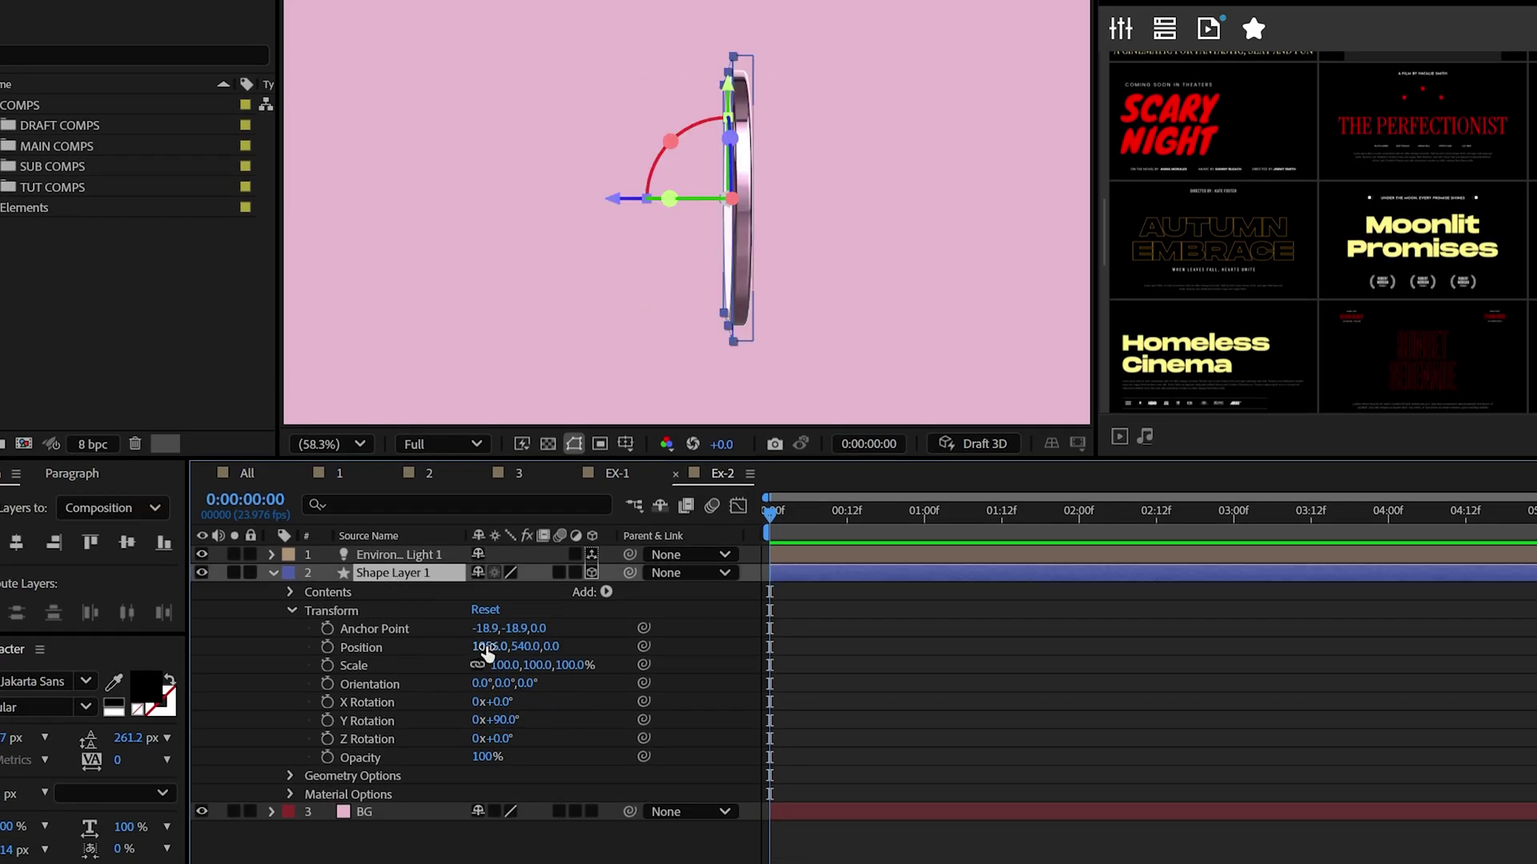
Centre the disc at position 960, 540, 0 against the title/action-safe guides and offset its anchor point's Y value to 481.9.
{"action": "key", "text": "apostrophe"}
{"action": "left_click_drag", "start_coordinate": [484, 649], "coordinate": [396, 642]}
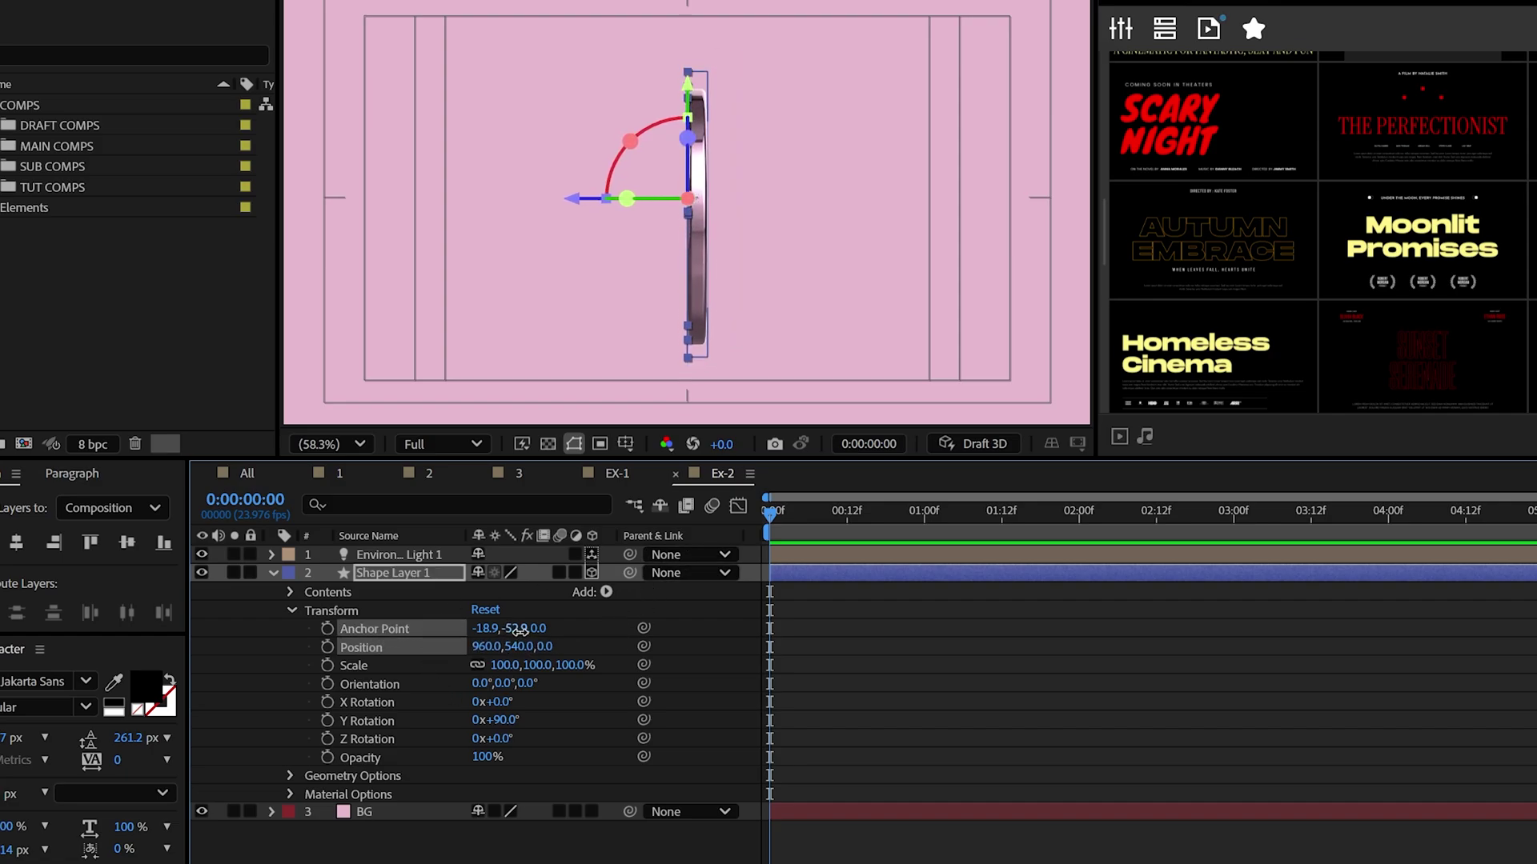
{"action": "left_click_drag", "start_coordinate": [520, 631], "coordinate": [549, 630]}
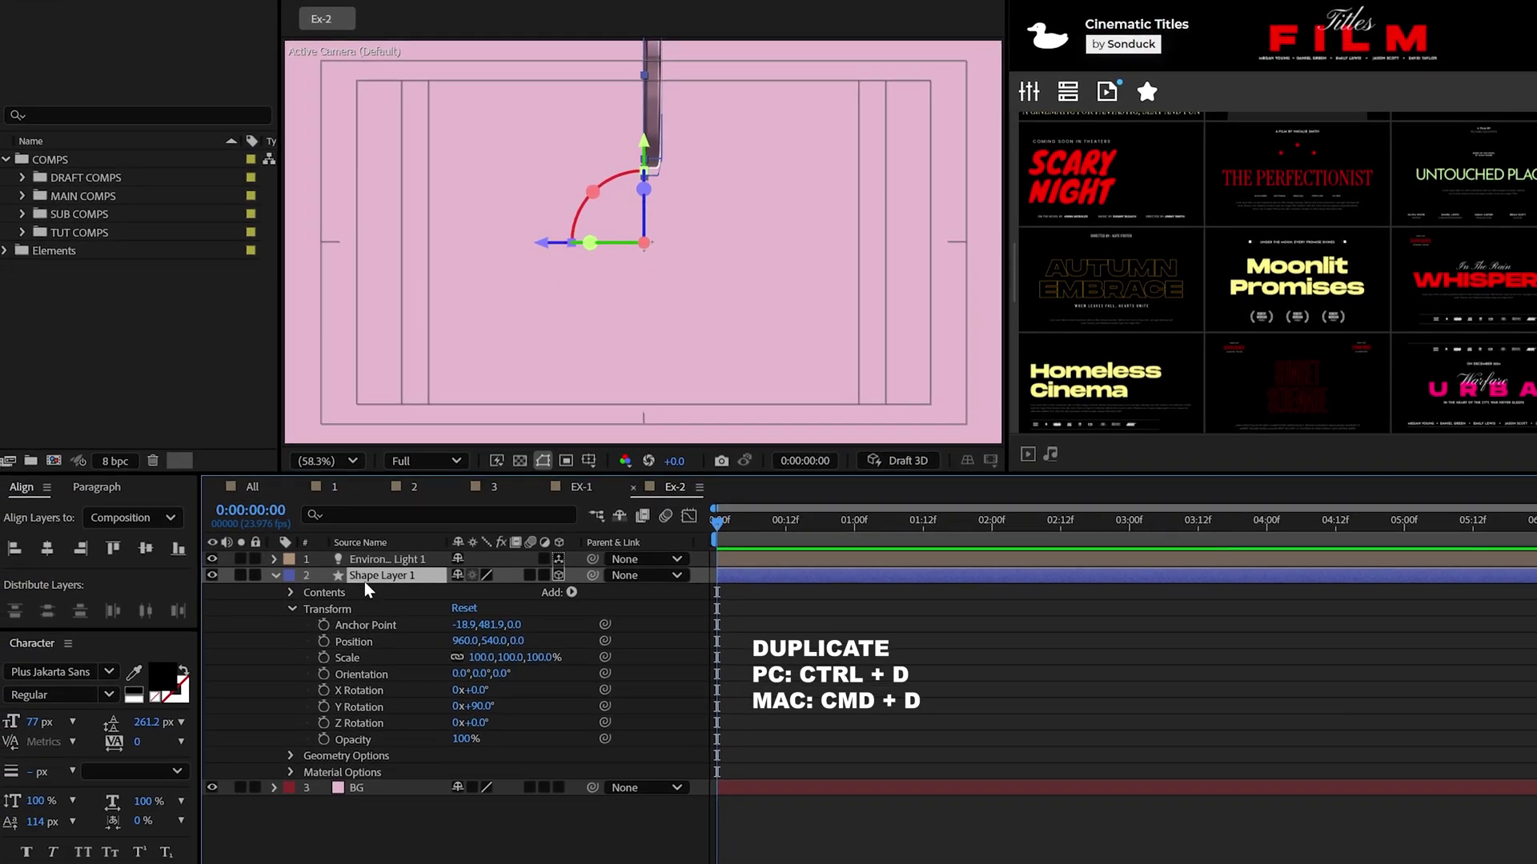
Duplicate the disc layer and set the copy's Z orientation to 30°.
{"action": "key", "text": "ctrl+d"}
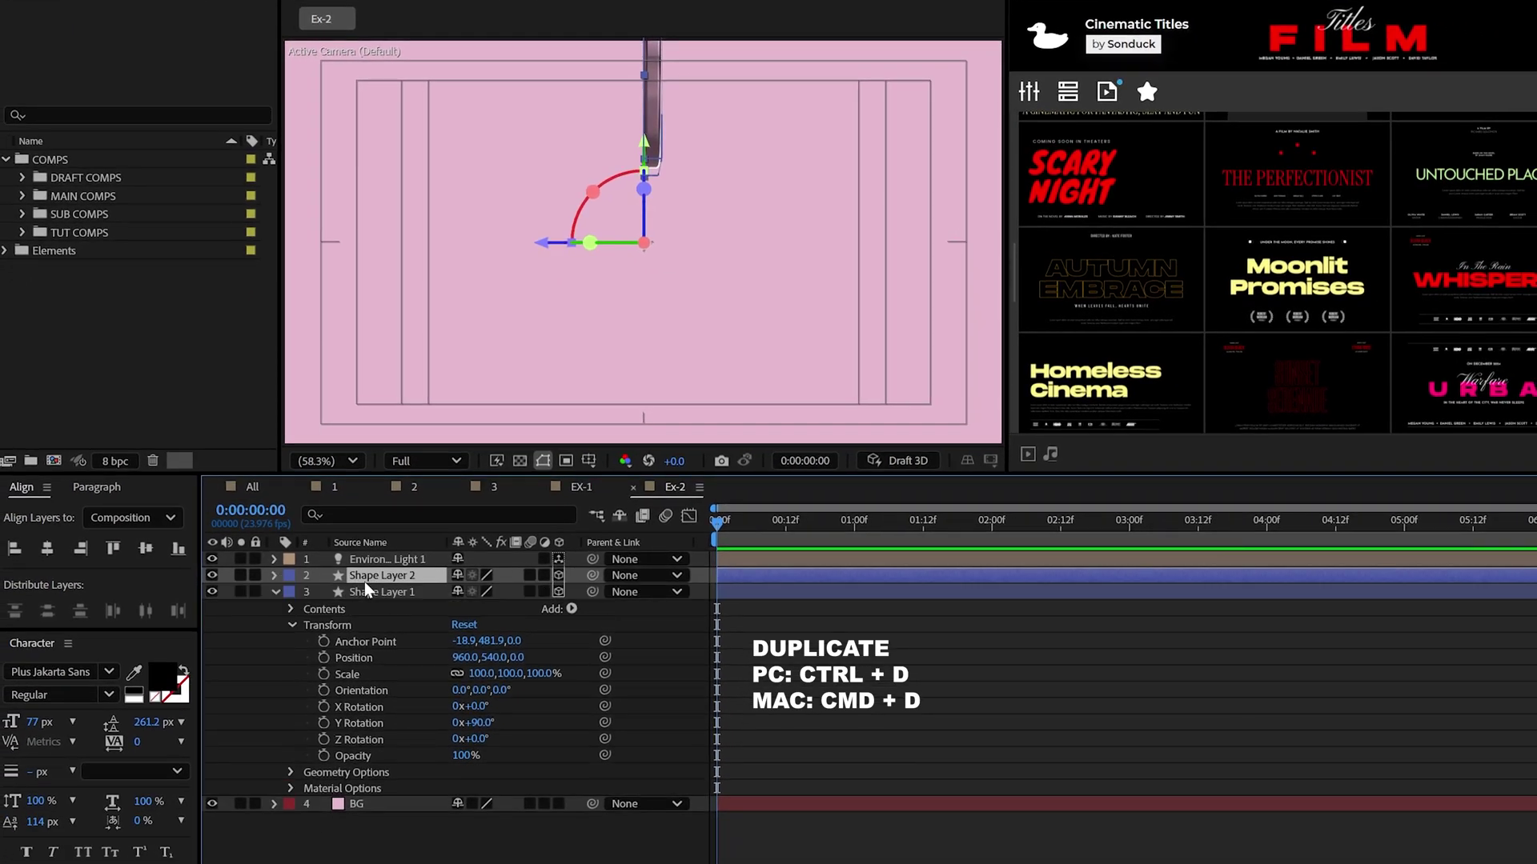
{"action": "left_click", "coordinate": [275, 592]}
{"action": "left_click", "coordinate": [275, 575]}
{"action": "left_click", "coordinate": [292, 609]}
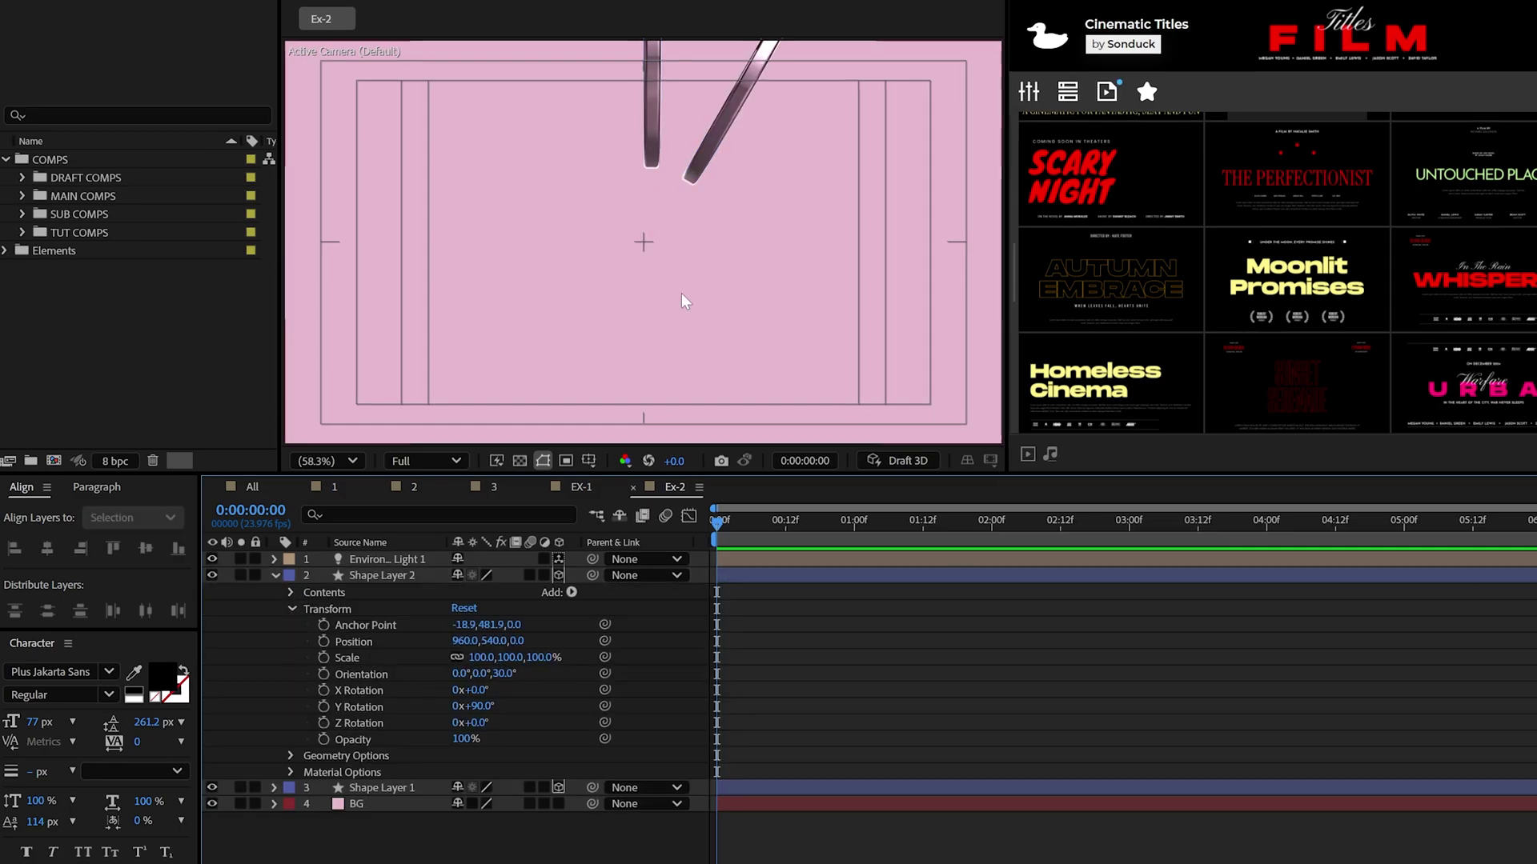
Duplicate Shape Layer 2 and set the new disc's Z orientation to 60°.
{"action": "left_click", "coordinate": [271, 575]}
{"action": "left_click", "coordinate": [369, 576]}
{"action": "key", "text": "ctrl+d"}
{"action": "key", "text": "r"}
{"action": "left_click", "coordinate": [497, 592]}
{"action": "type", "text": "60"}
{"action": "left_click", "coordinate": [534, 642]}
Duplicate Shape Layer 3 and set the new disc's Z orientation to 90°.
{"action": "left_click", "coordinate": [362, 576]}
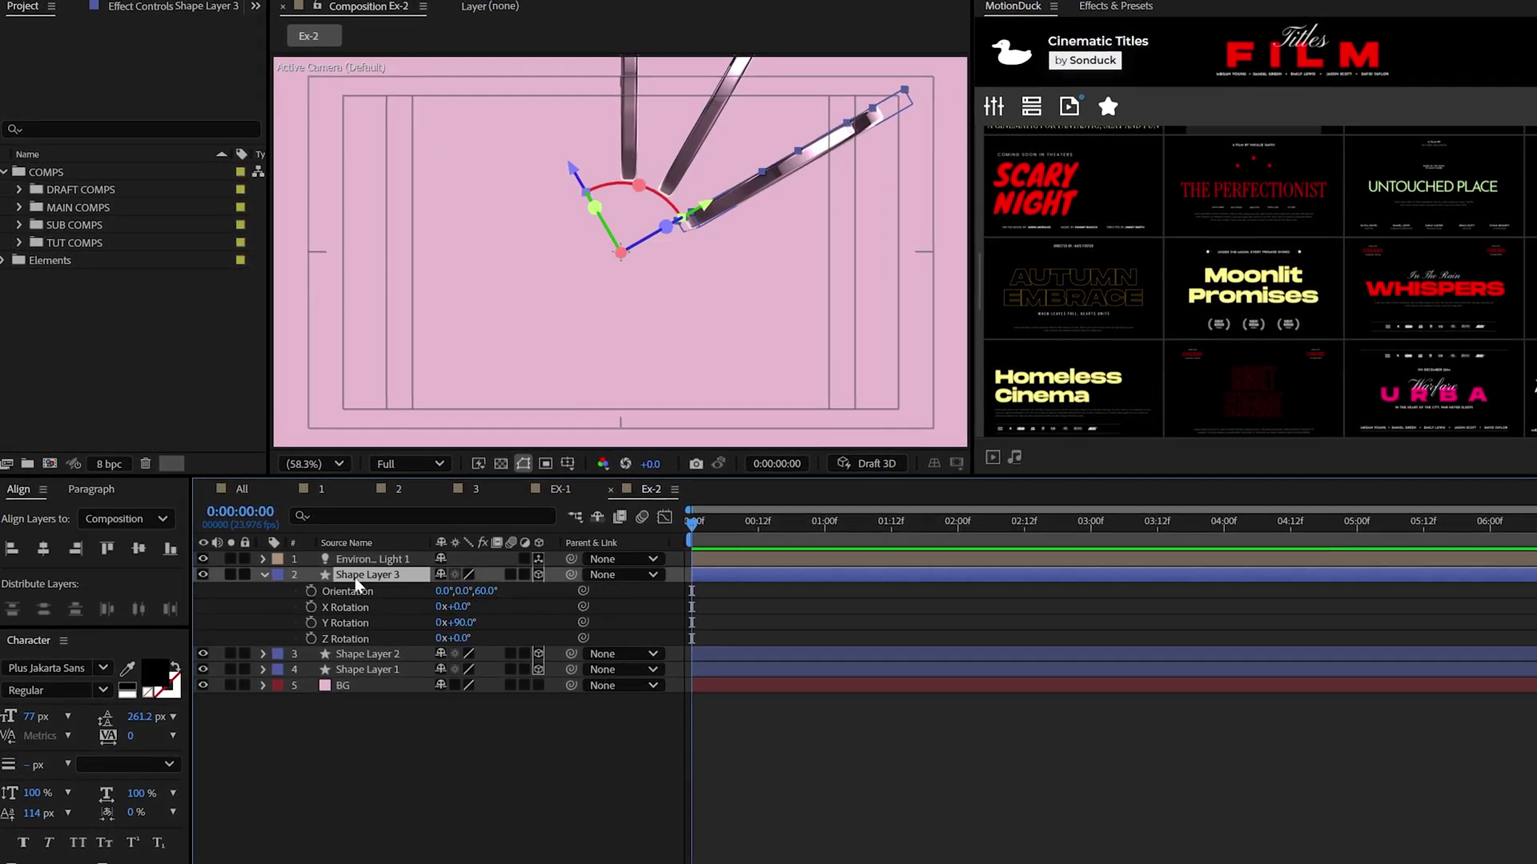
{"action": "key", "text": "ctrl+d"}
{"action": "left_click", "coordinate": [486, 590]}
{"action": "type", "text": "90"}
{"action": "left_click", "coordinate": [535, 622]}
Duplicate Shape Layer 4 and set the new disc's Z orientation to 120°.
{"action": "left_click", "coordinate": [330, 575]}
{"action": "key", "text": "ctrl+d"}
{"action": "left_click", "coordinate": [486, 591]}
{"action": "type", "text": "12"}
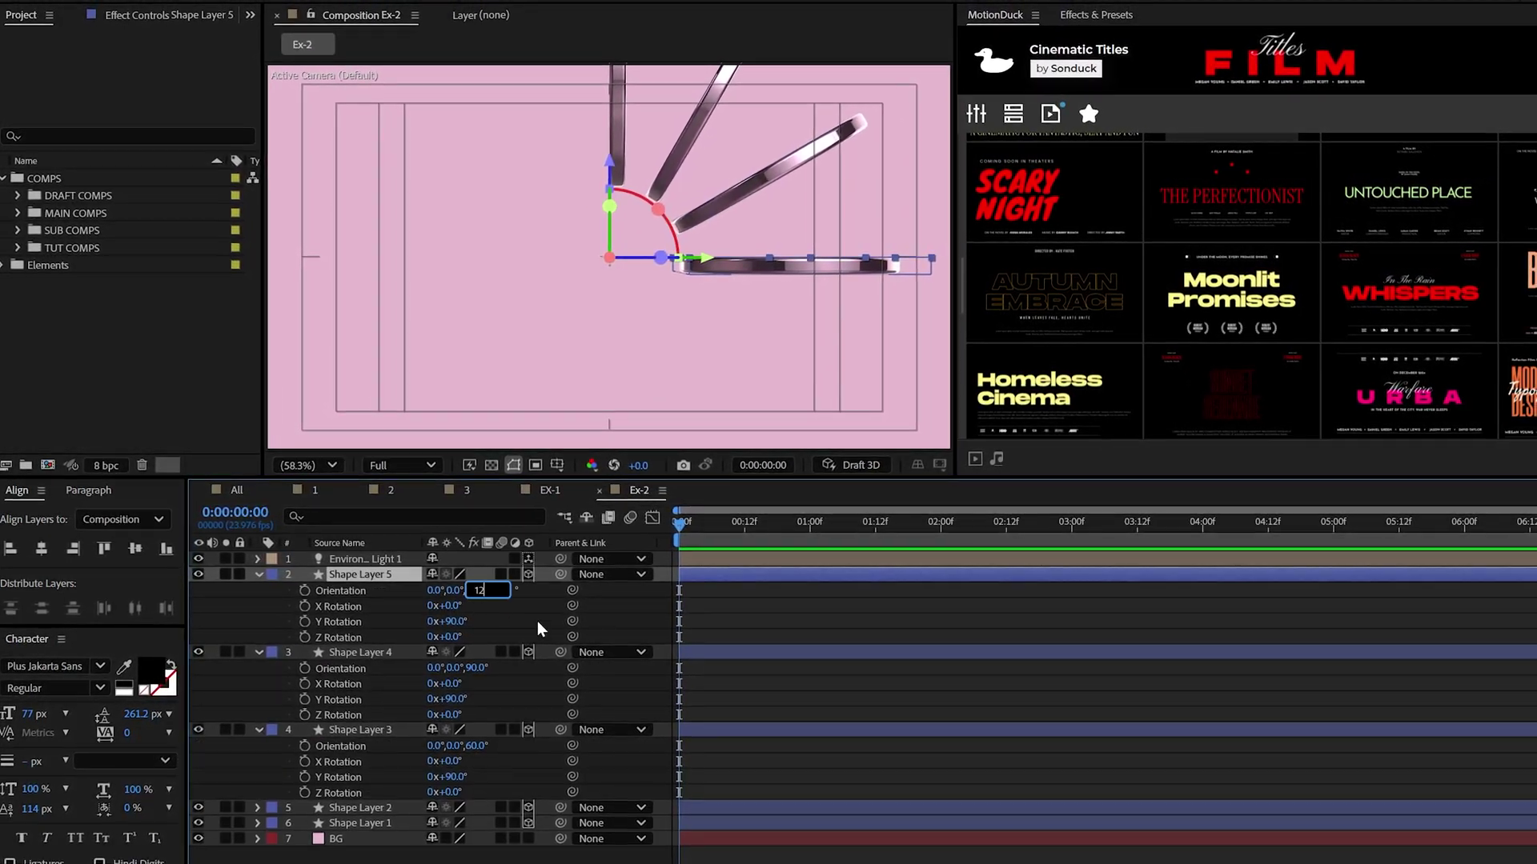
{"action": "type", "text": "0"}
{"action": "key", "text": "Return"}
Duplicate Shape Layer 5 and set the new disc's Z orientation to 150°.
{"action": "key", "text": "ctrl+d"}
{"action": "left_click", "coordinate": [484, 590]}
{"action": "type", "text": "150"}
{"action": "key", "text": "Return"}
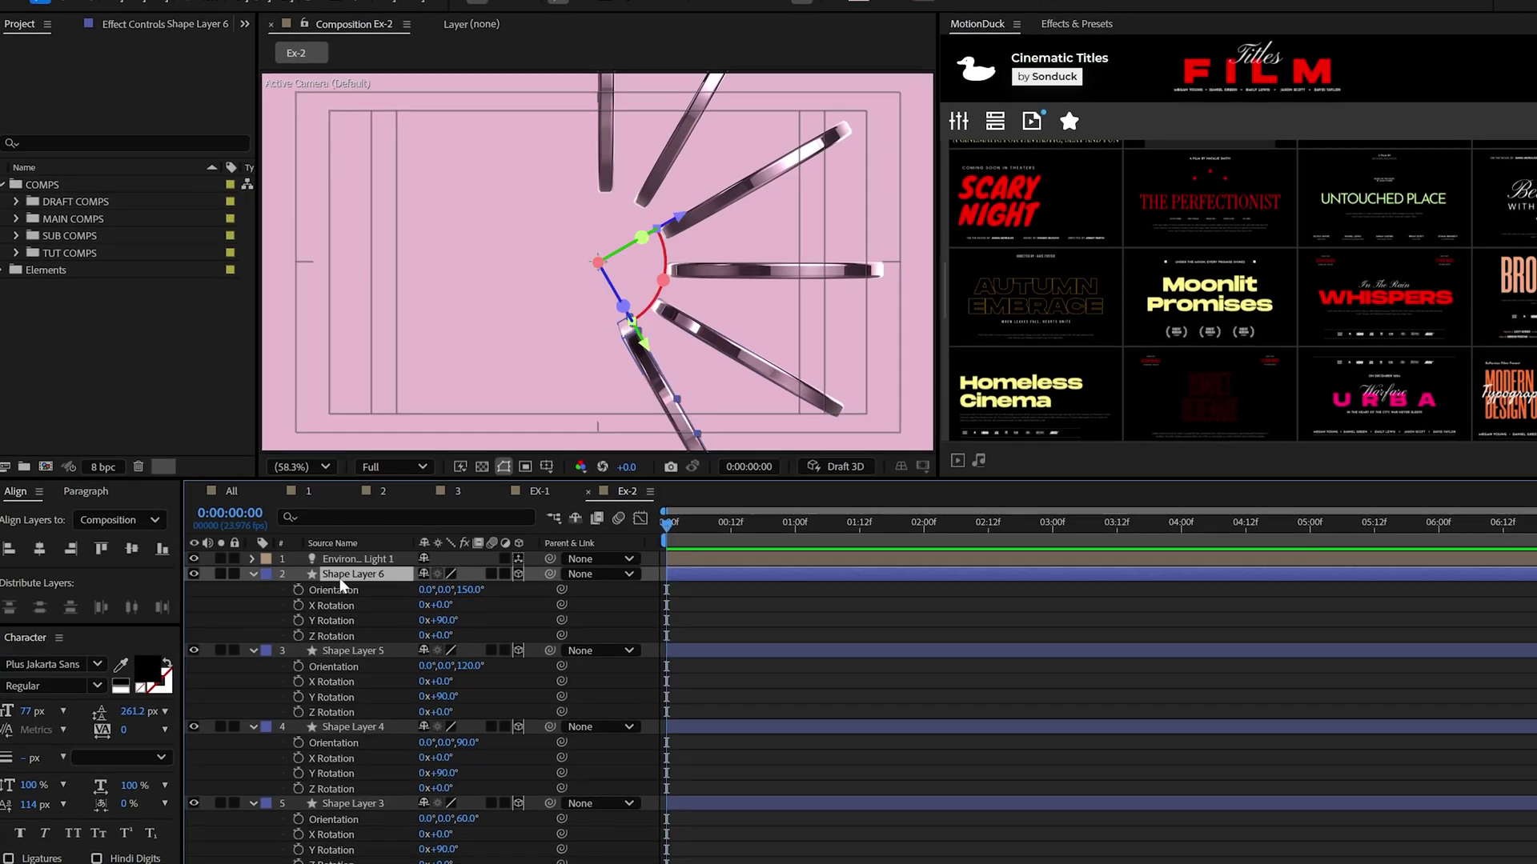
Duplicate Shape Layer 6 and set the new disc's Z orientation to 180°.
{"action": "key", "text": "ctrl+d"}
{"action": "left_click", "coordinate": [472, 590]}
{"action": "type", "text": "180"}
{"action": "key", "text": "Return"}
Duplicate Shape Layer 7 and set the new disc's Z orientation to 210°.
{"action": "key", "text": "ctrl+d"}
{"action": "left_click", "coordinate": [472, 590]}
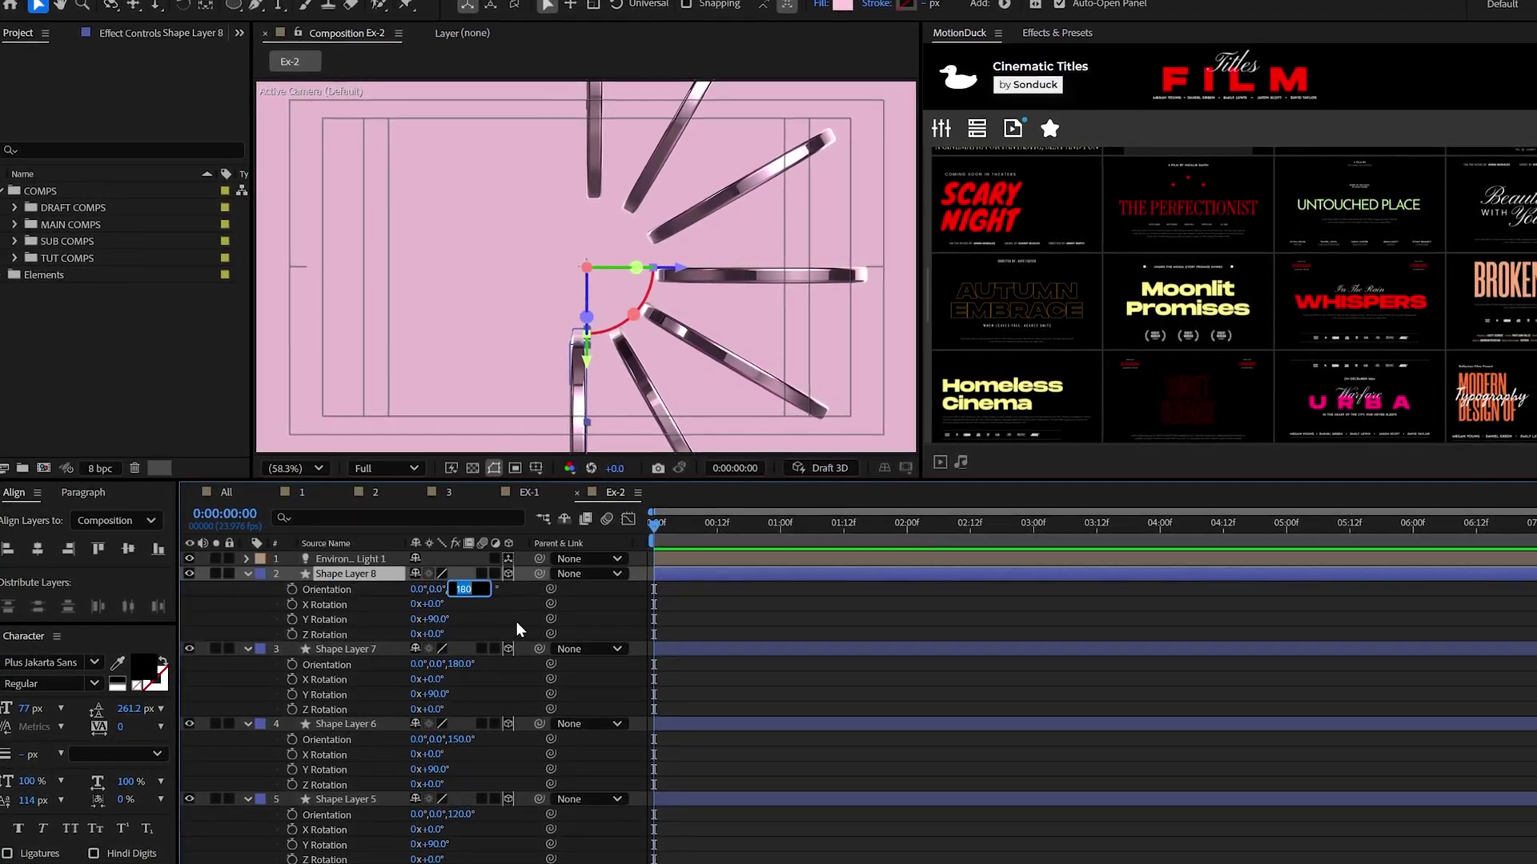
{"action": "type", "text": "210"}
{"action": "key", "text": "Return"}
Duplicate Shape Layer 8 and set the new disc's Z orientation to 240°.
{"action": "key", "text": "ctrl+d"}
{"action": "left_click", "coordinate": [462, 590]}
{"action": "type", "text": "240"}
{"action": "key", "text": "Return"}
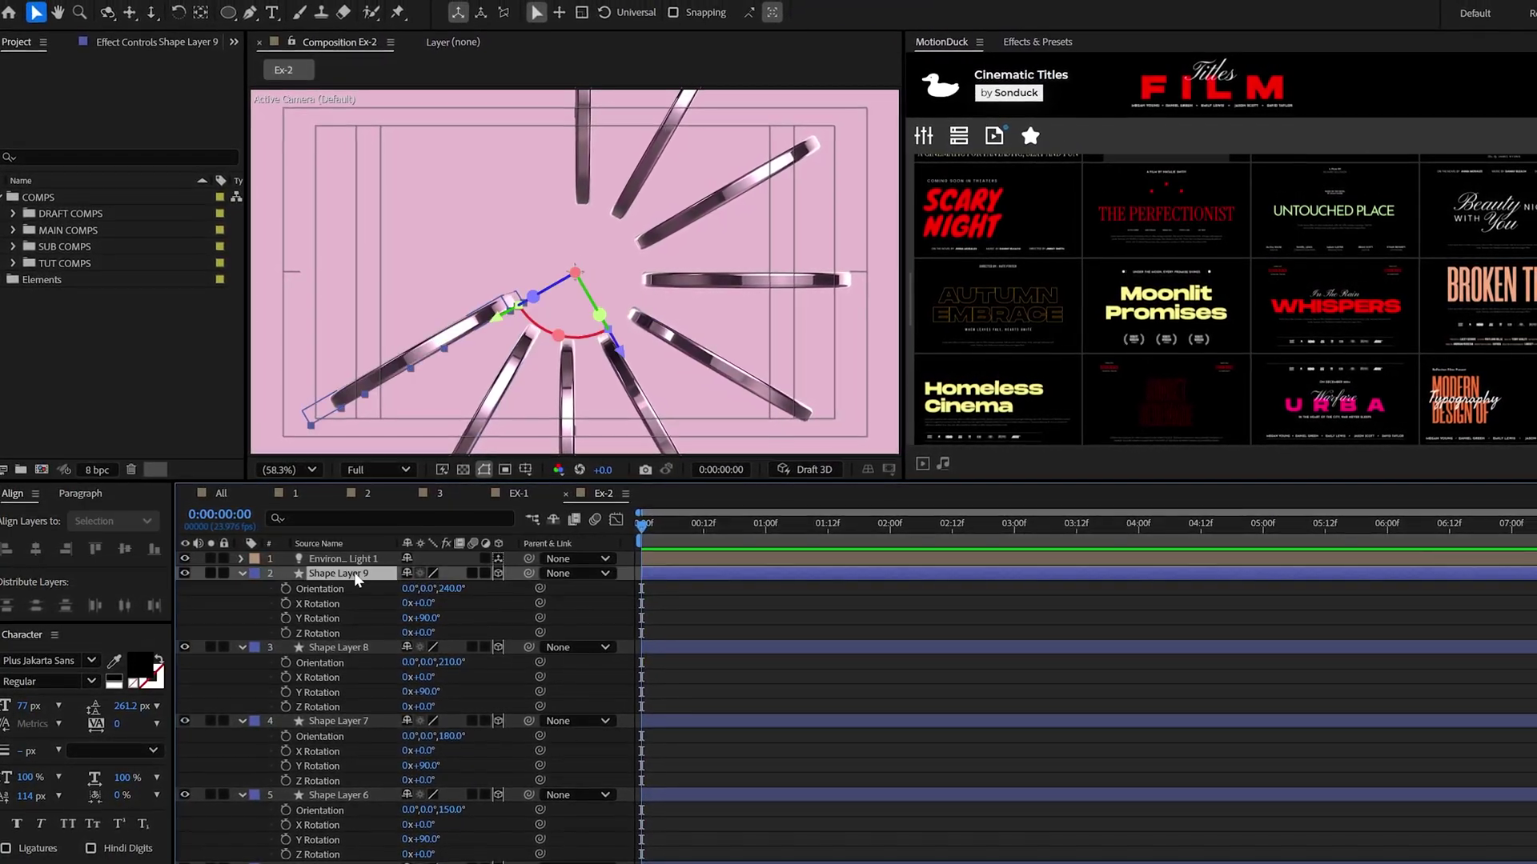
Duplicate Shape Layer 9 and set the new disc's Z orientation to 270°.
{"action": "key", "text": "ctrl+d"}
{"action": "left_click", "coordinate": [448, 589]}
{"action": "type", "text": "270"}
{"action": "key", "text": "Return"}
Duplicate Shape Layer 10 and set the new disc's Z orientation to 300°.
{"action": "key", "text": "ctrl+d"}
{"action": "left_click", "coordinate": [448, 589]}
{"action": "type", "text": "300"}
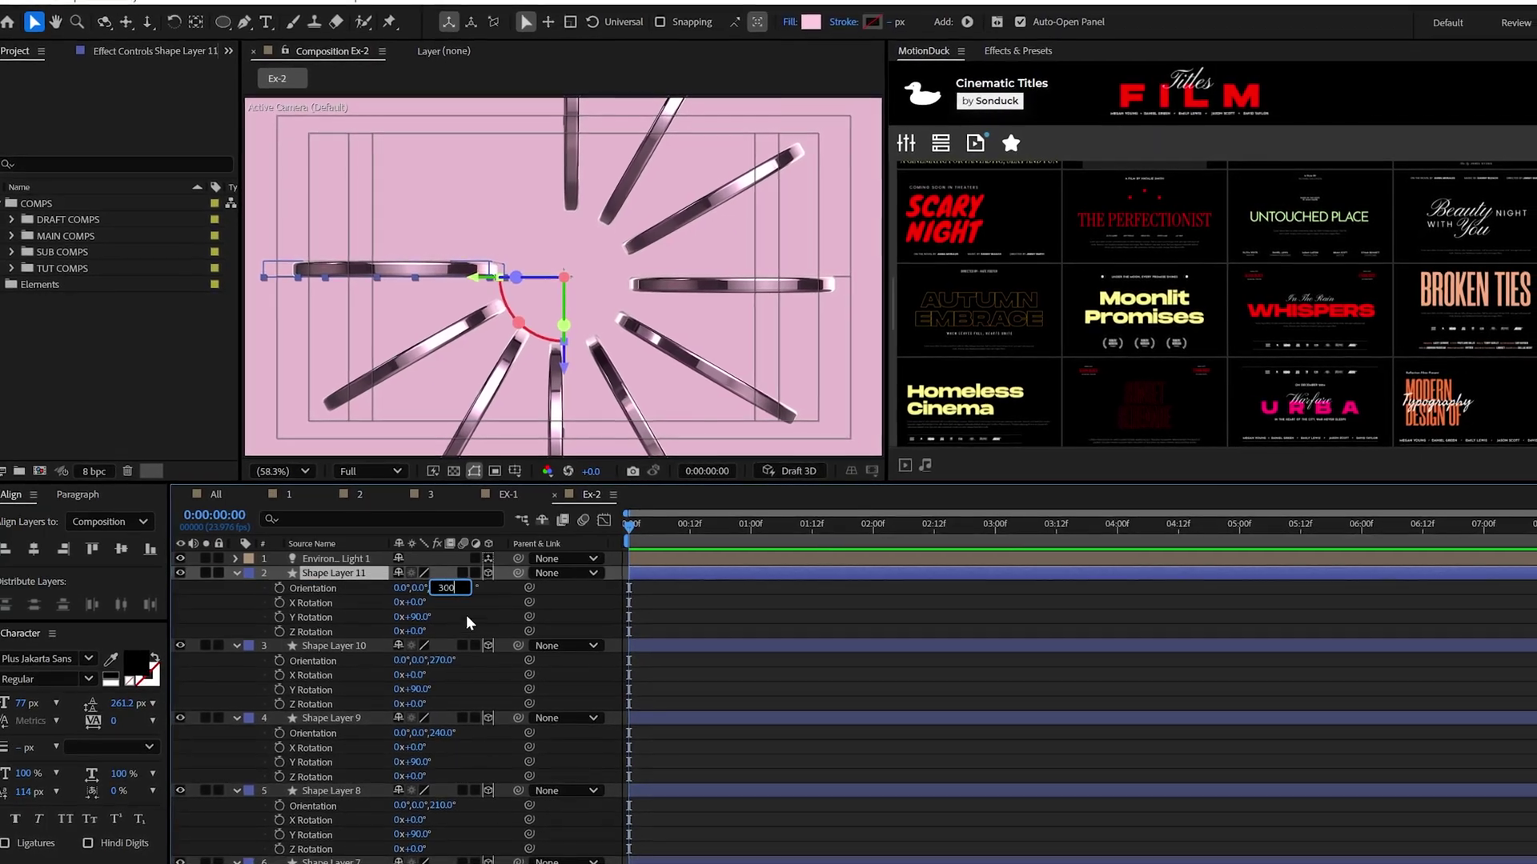
{"action": "key", "text": "Return"}
Duplicate Shape Layer 11, set the new disc's Z orientation to 330°, and collapse the properties of all layers.
{"action": "key", "text": "ctrl+d"}
{"action": "key", "text": "r"}
{"action": "left_click", "coordinate": [447, 587]}
{"action": "type", "text": "330"}
{"action": "left_click", "coordinate": [466, 604]}
{"action": "key", "text": "u"}
{"action": "left_click", "coordinate": [462, 602]}
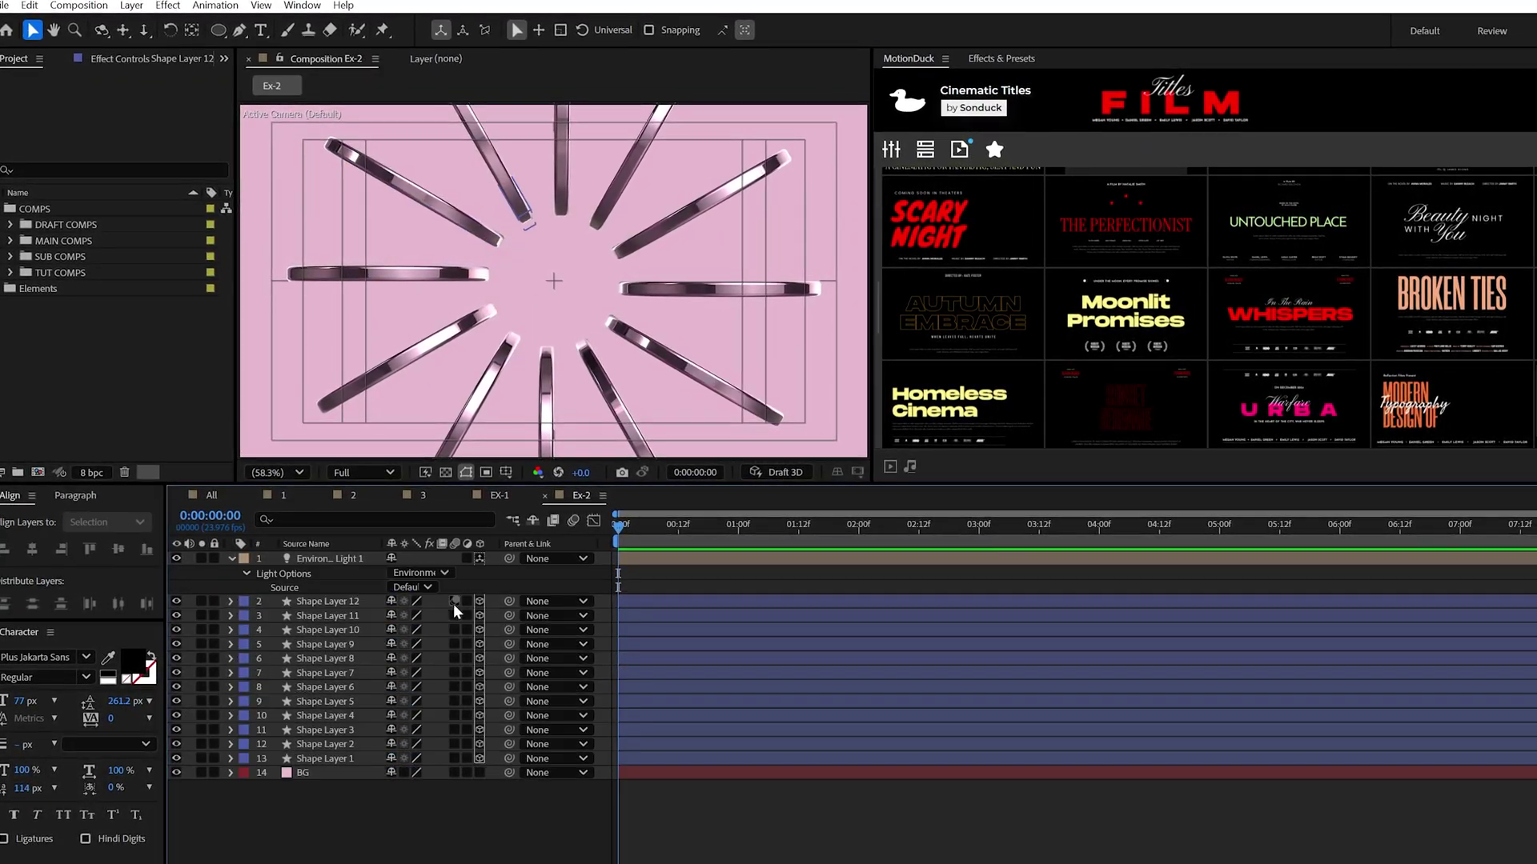
{"action": "key", "text": "r"}
{"action": "key", "text": "u"}
{"action": "key", "text": "u"}
Add a 3D null object and parent Shape Layers 1 to 12 to it.
{"action": "left_click", "coordinate": [136, 7]}
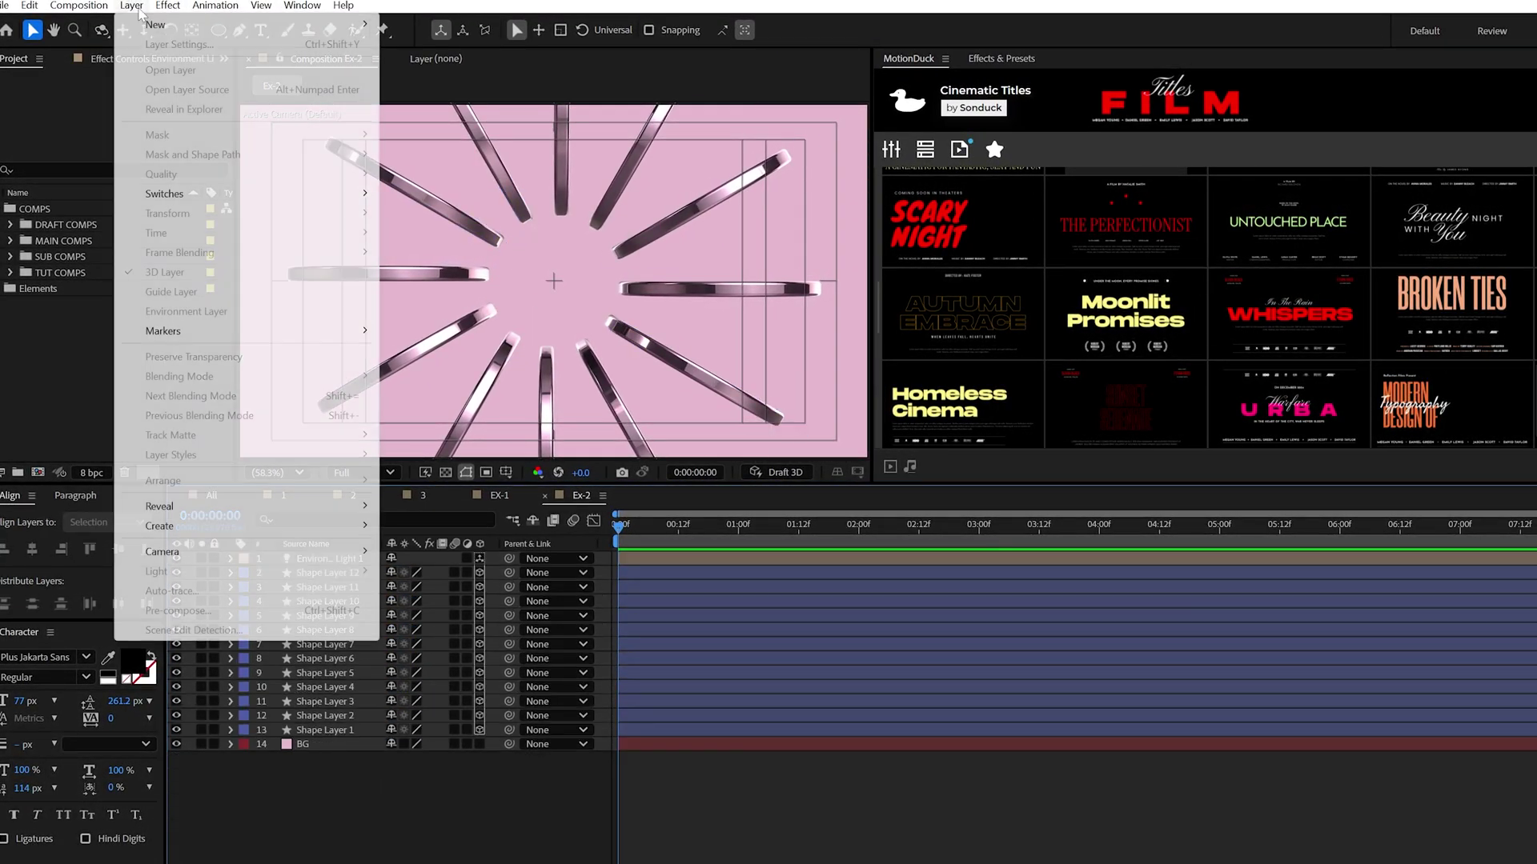
{"action": "mouse_move", "coordinate": [160, 24]}
{"action": "left_click", "coordinate": [433, 104]}
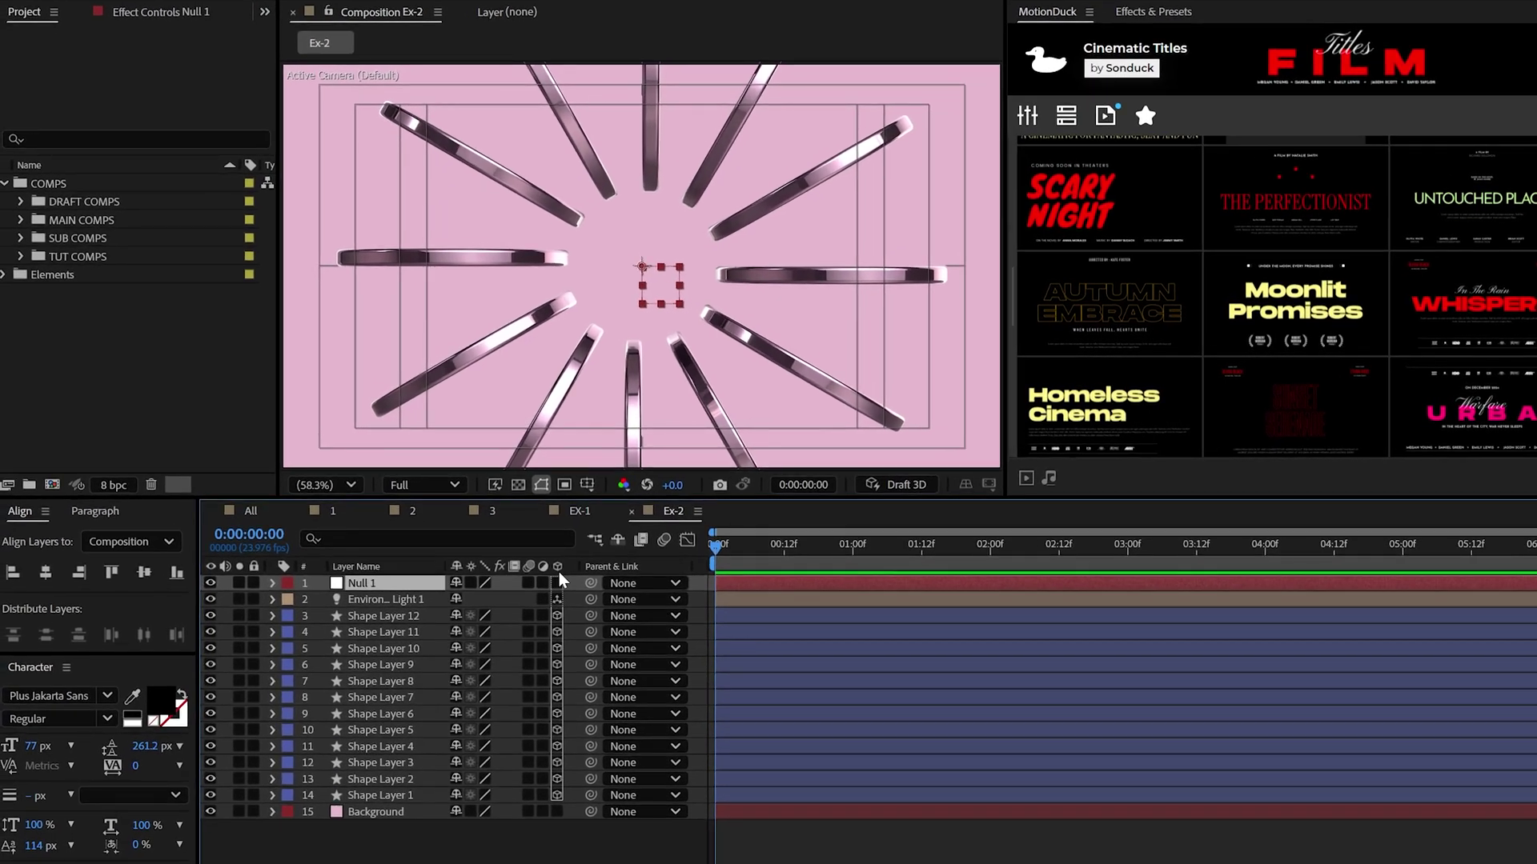
{"action": "left_click", "coordinate": [364, 616]}
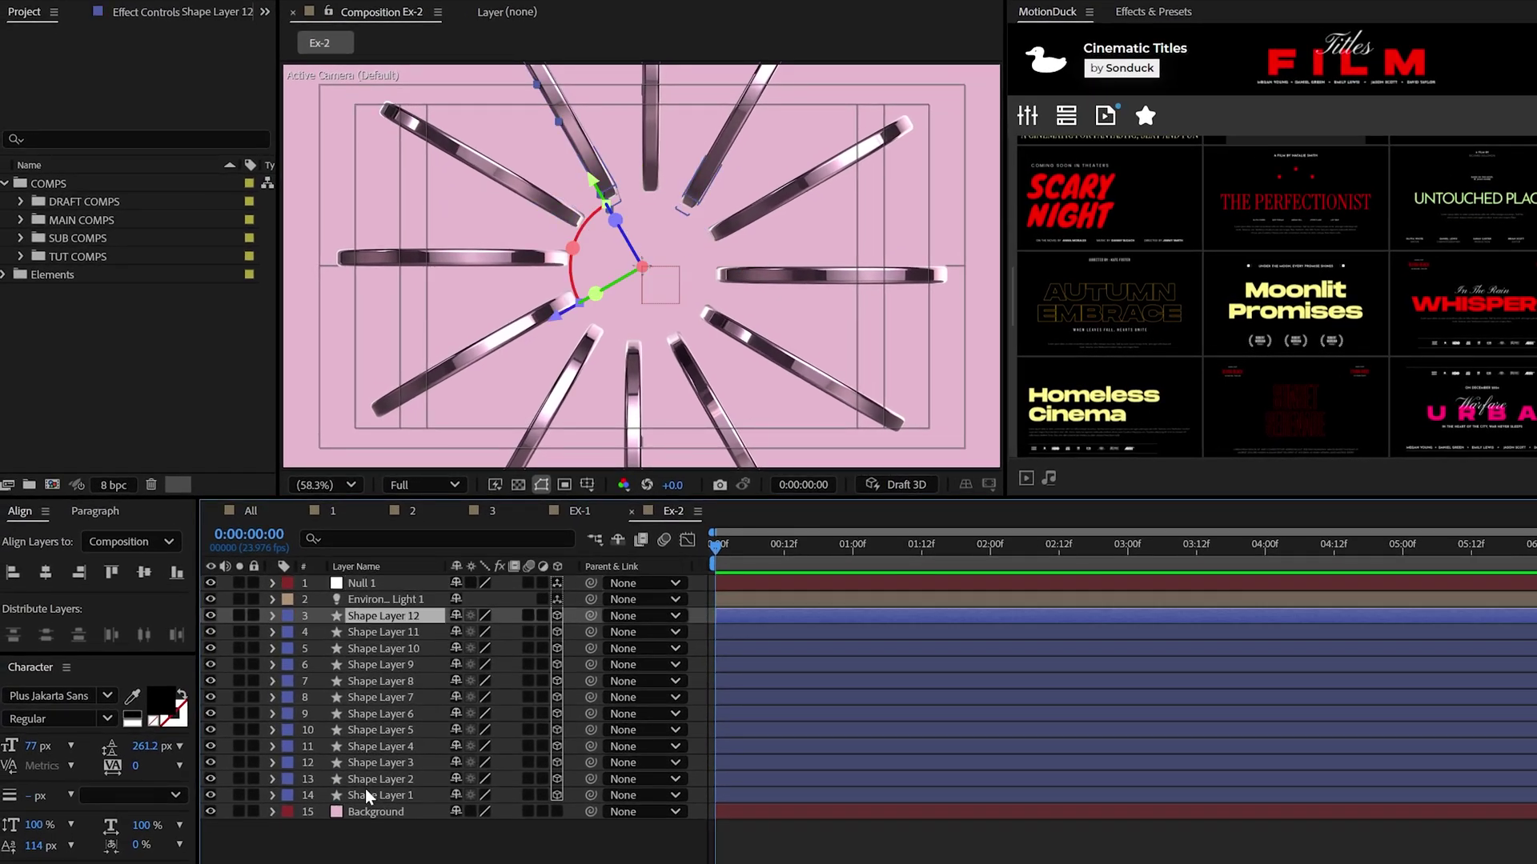
{"action": "left_click", "coordinate": [376, 794], "text": "shift"}
{"action": "left_click_drag", "start_coordinate": [590, 624], "coordinate": [360, 583]}
Tilt the disc ring by setting the null's Y Rotation to -18° and adjust its Z Rotation.
{"action": "left_click", "coordinate": [273, 582]}
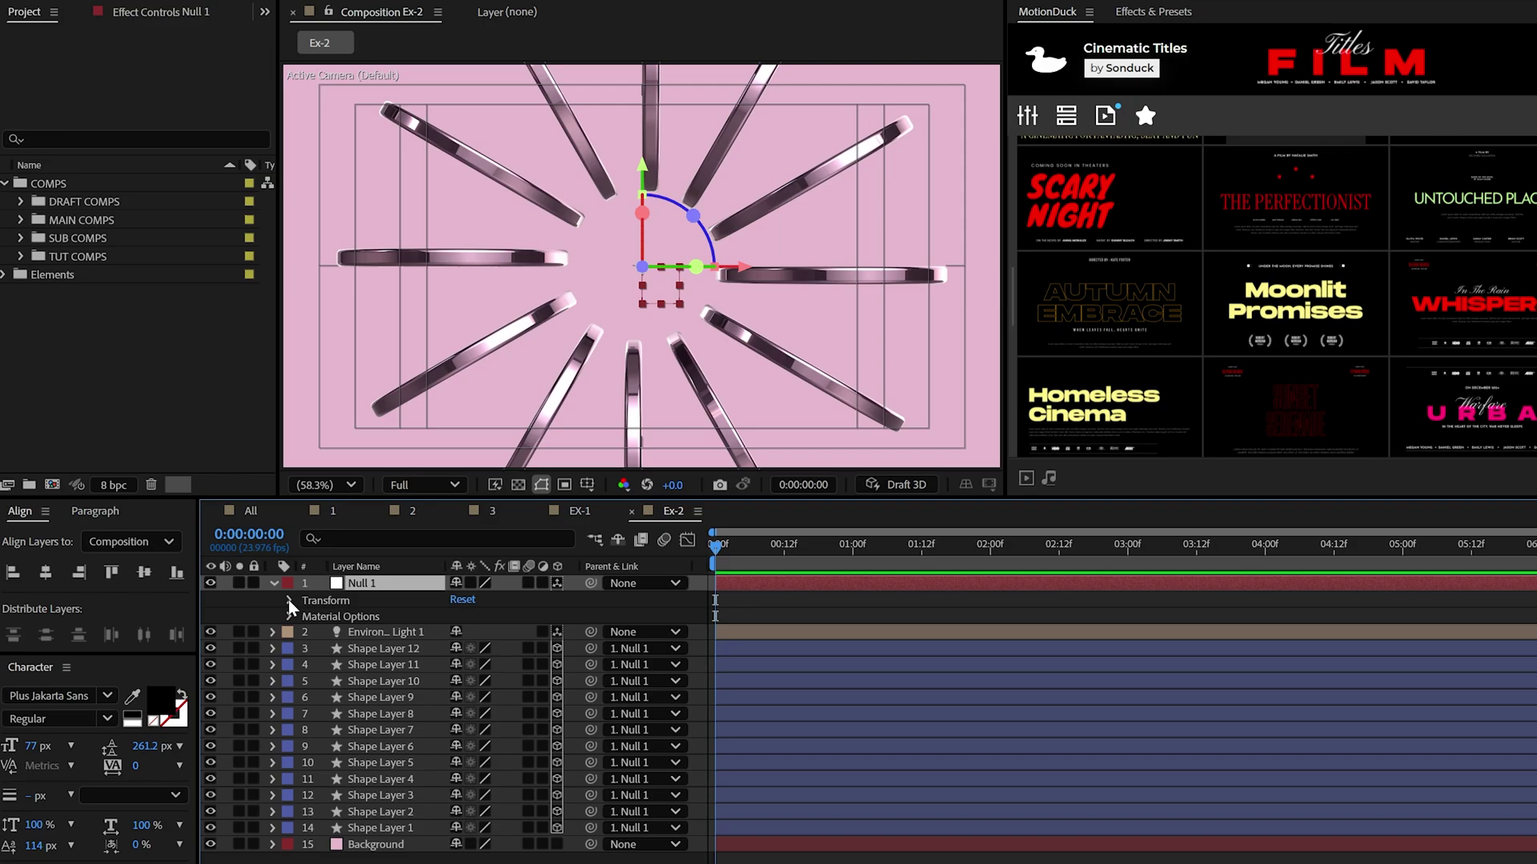
{"action": "left_click", "coordinate": [289, 601]}
{"action": "left_click_drag", "start_coordinate": [466, 697], "coordinate": [458, 698]}
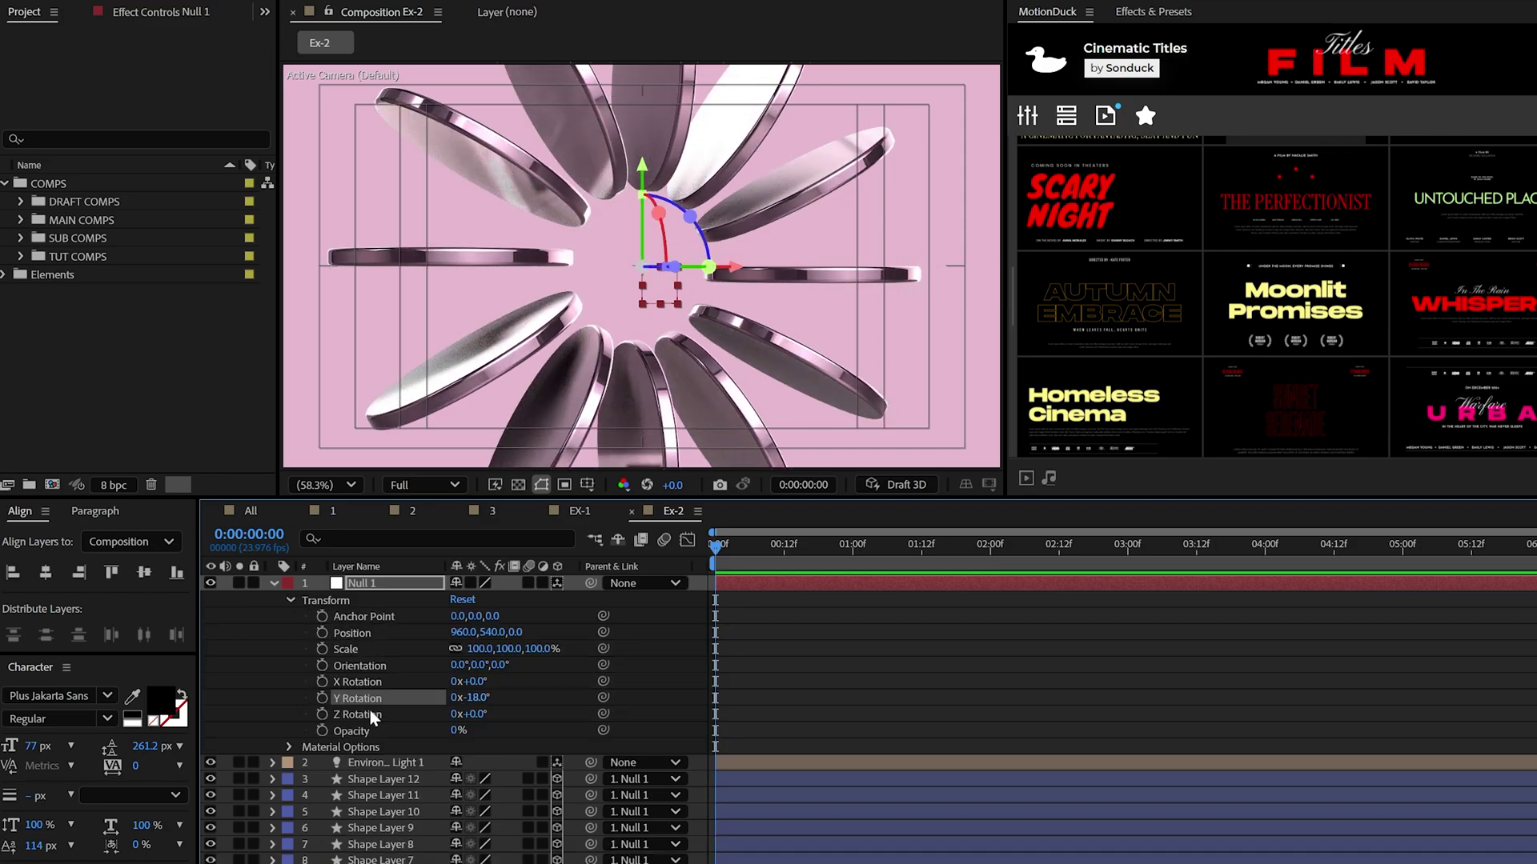
{"action": "left_click_drag", "start_coordinate": [486, 723], "coordinate": [561, 723]}
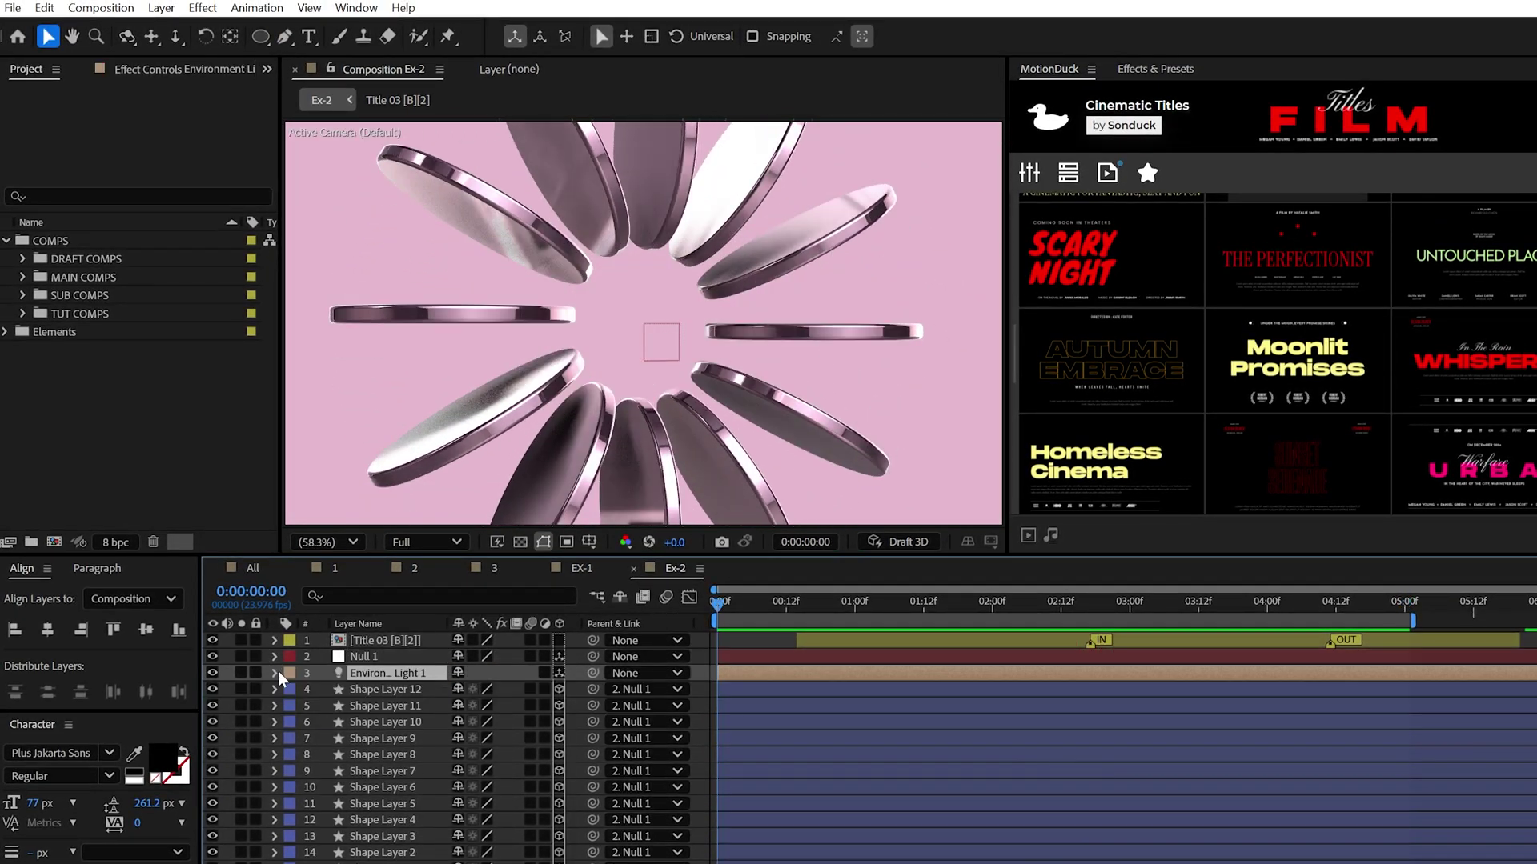
Keyframe the environment light's X Rotation from 0 to 2 full turns at 0:00:04:23 and raise its Intensity to about 159%.
{"action": "left_click", "coordinate": [276, 673]}
{"action": "left_click", "coordinate": [1401, 613]}
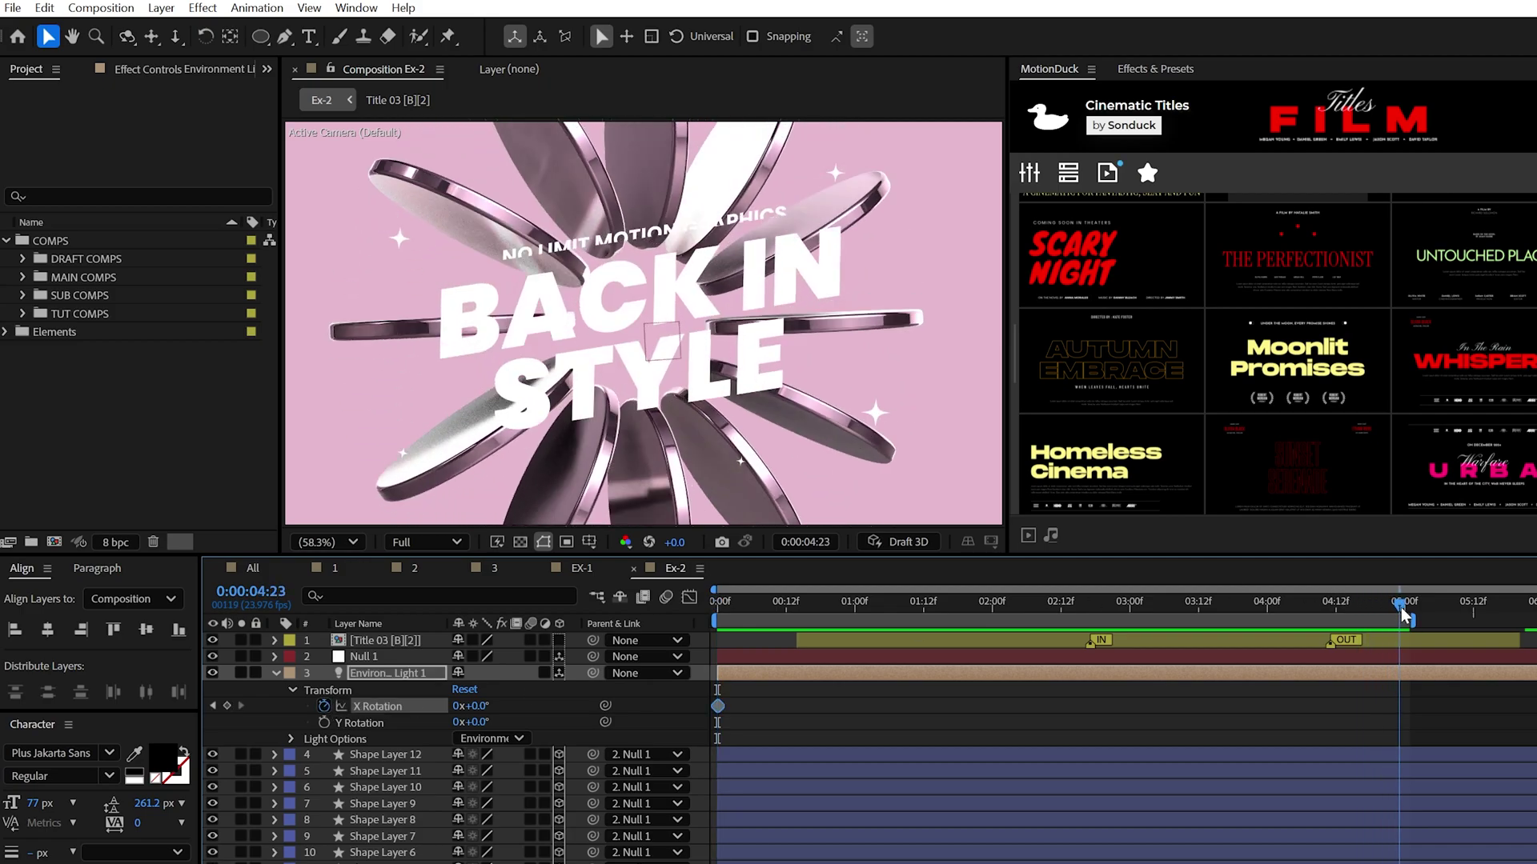
{"action": "left_click_drag", "start_coordinate": [480, 705], "coordinate": [772, 689]}
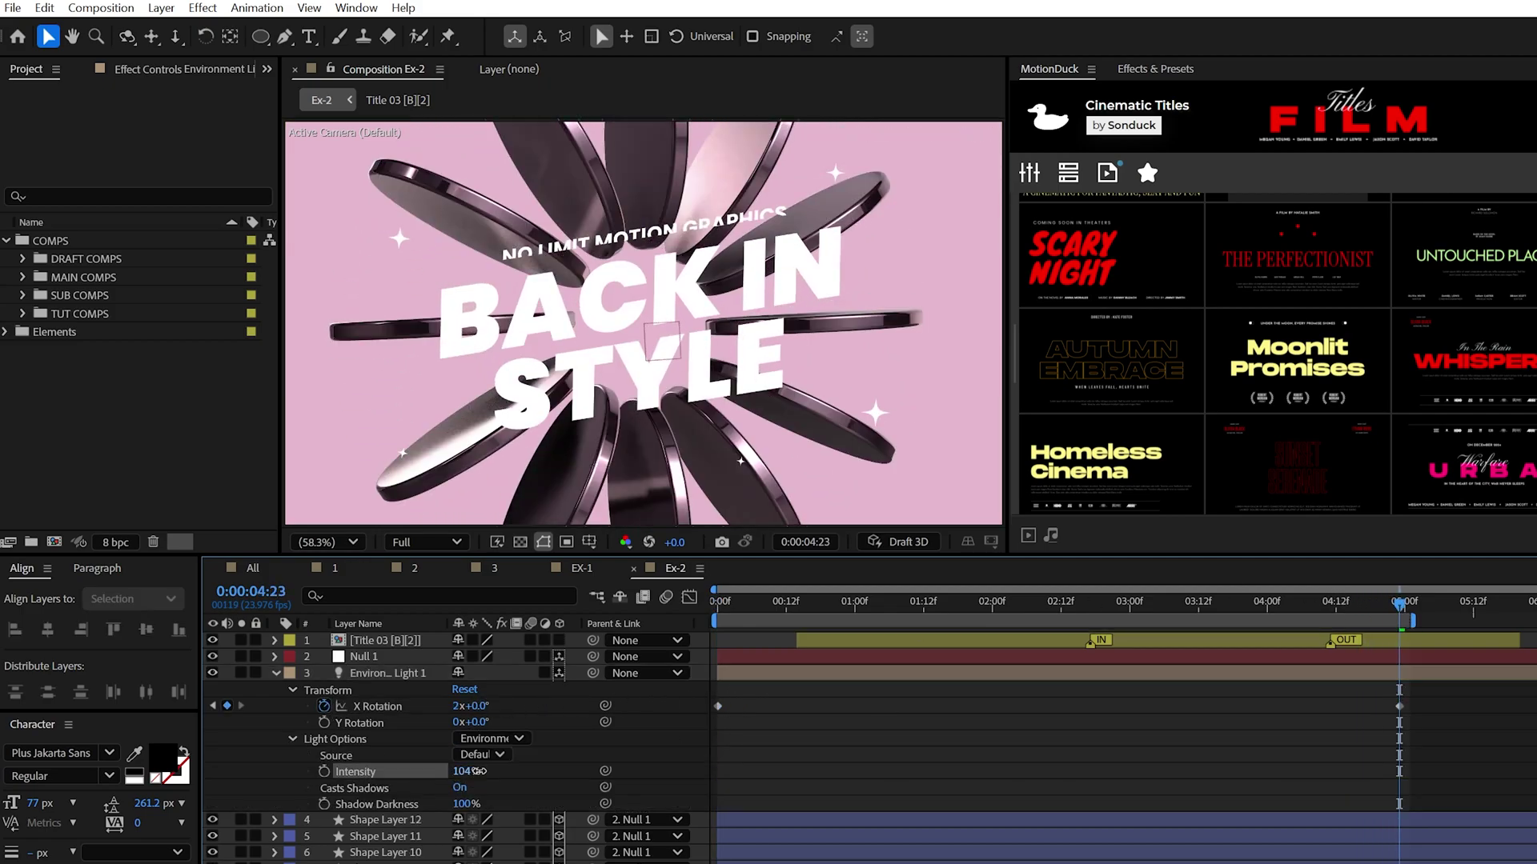
{"action": "left_click_drag", "start_coordinate": [479, 771], "coordinate": [521, 766]}
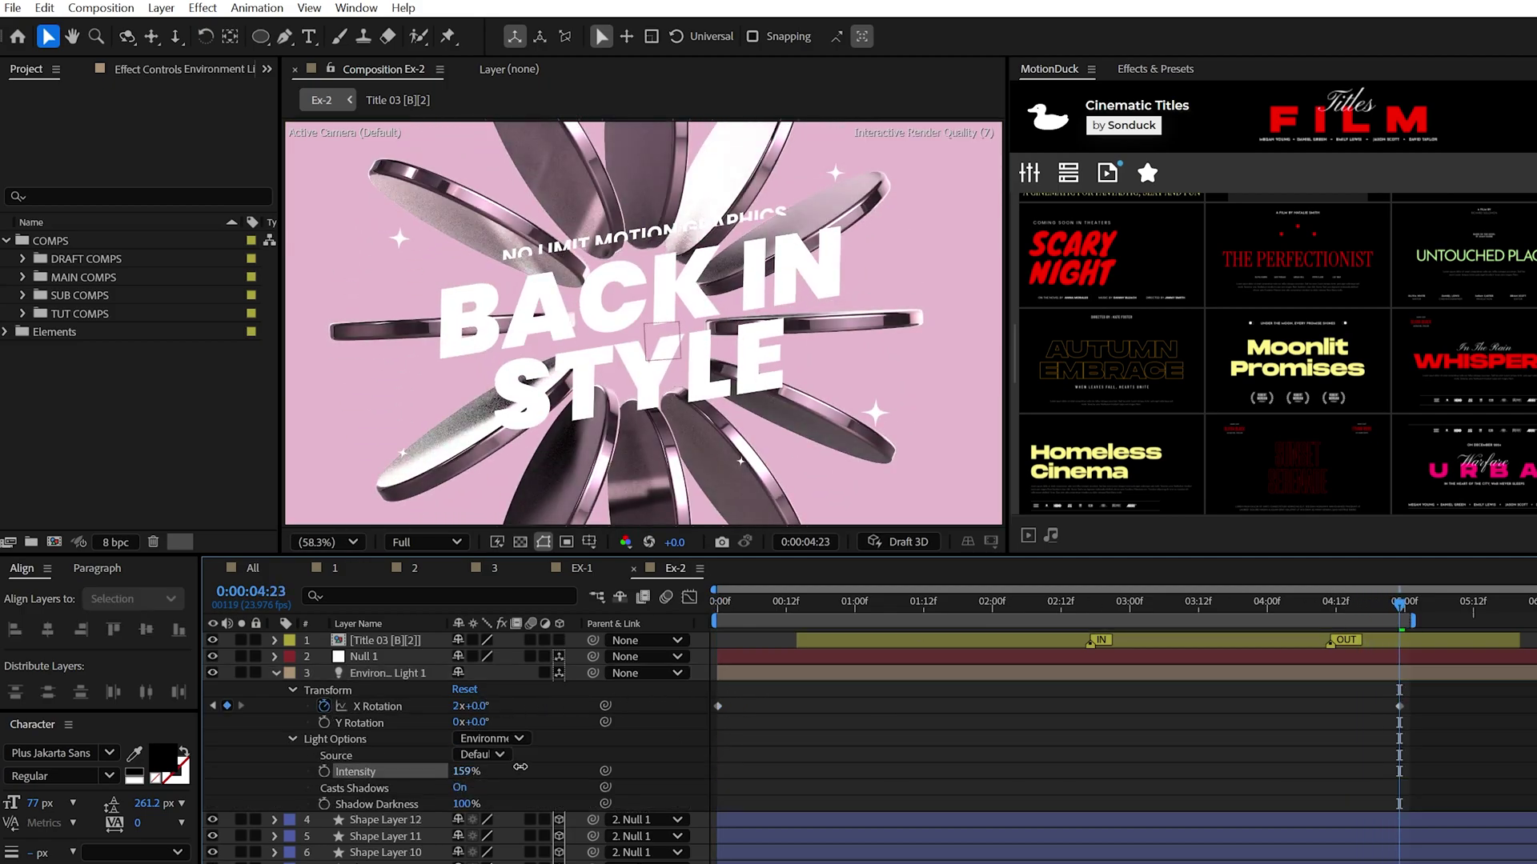
{"action": "key", "text": "space"}
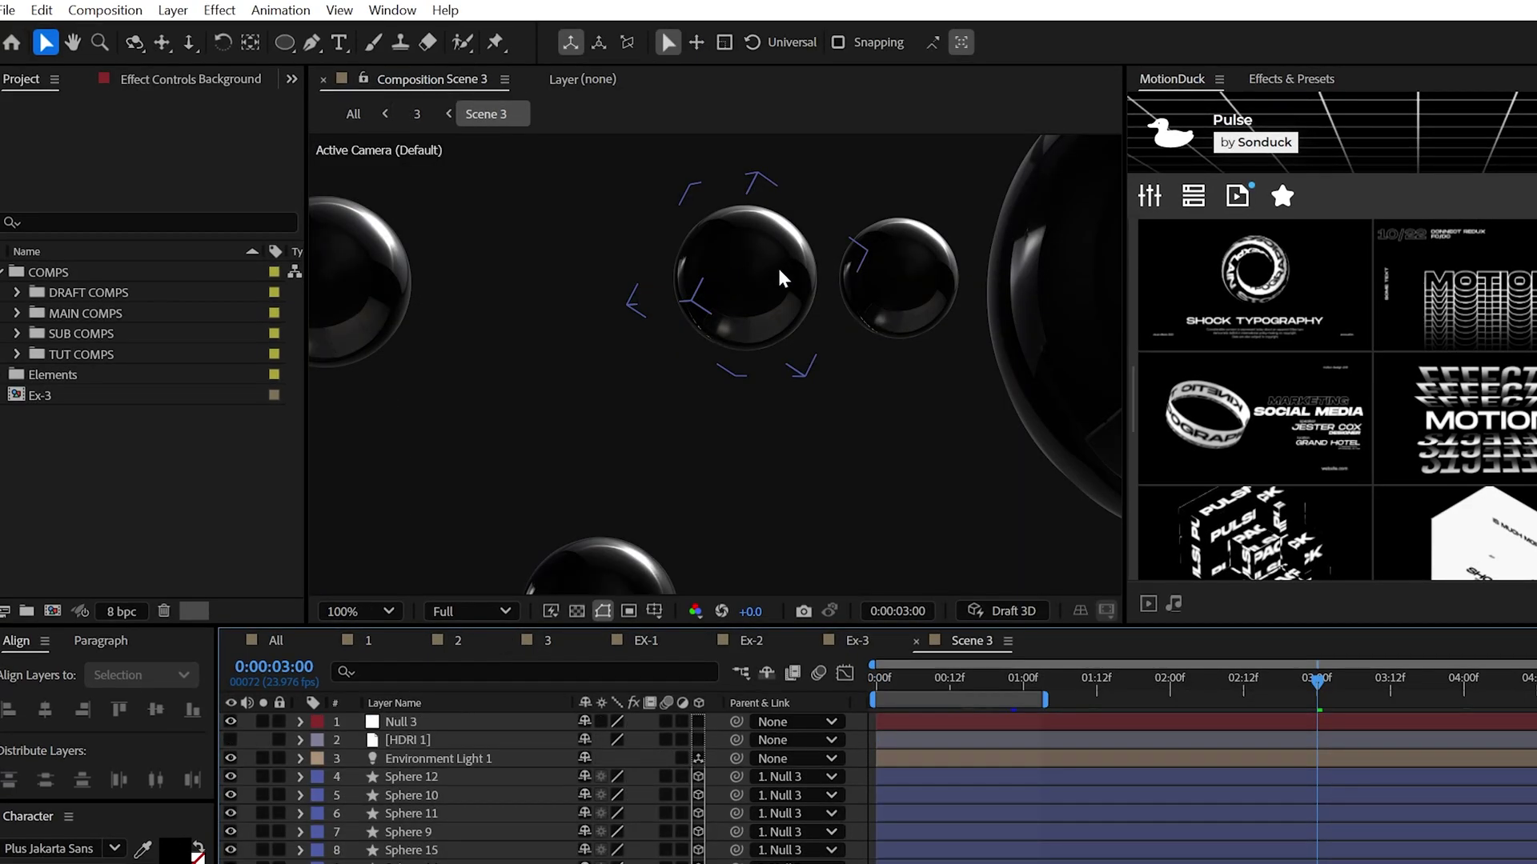
Close the Scene 3 sphere composition and open the Ex-3 composition.
{"action": "left_click", "coordinate": [726, 274]}
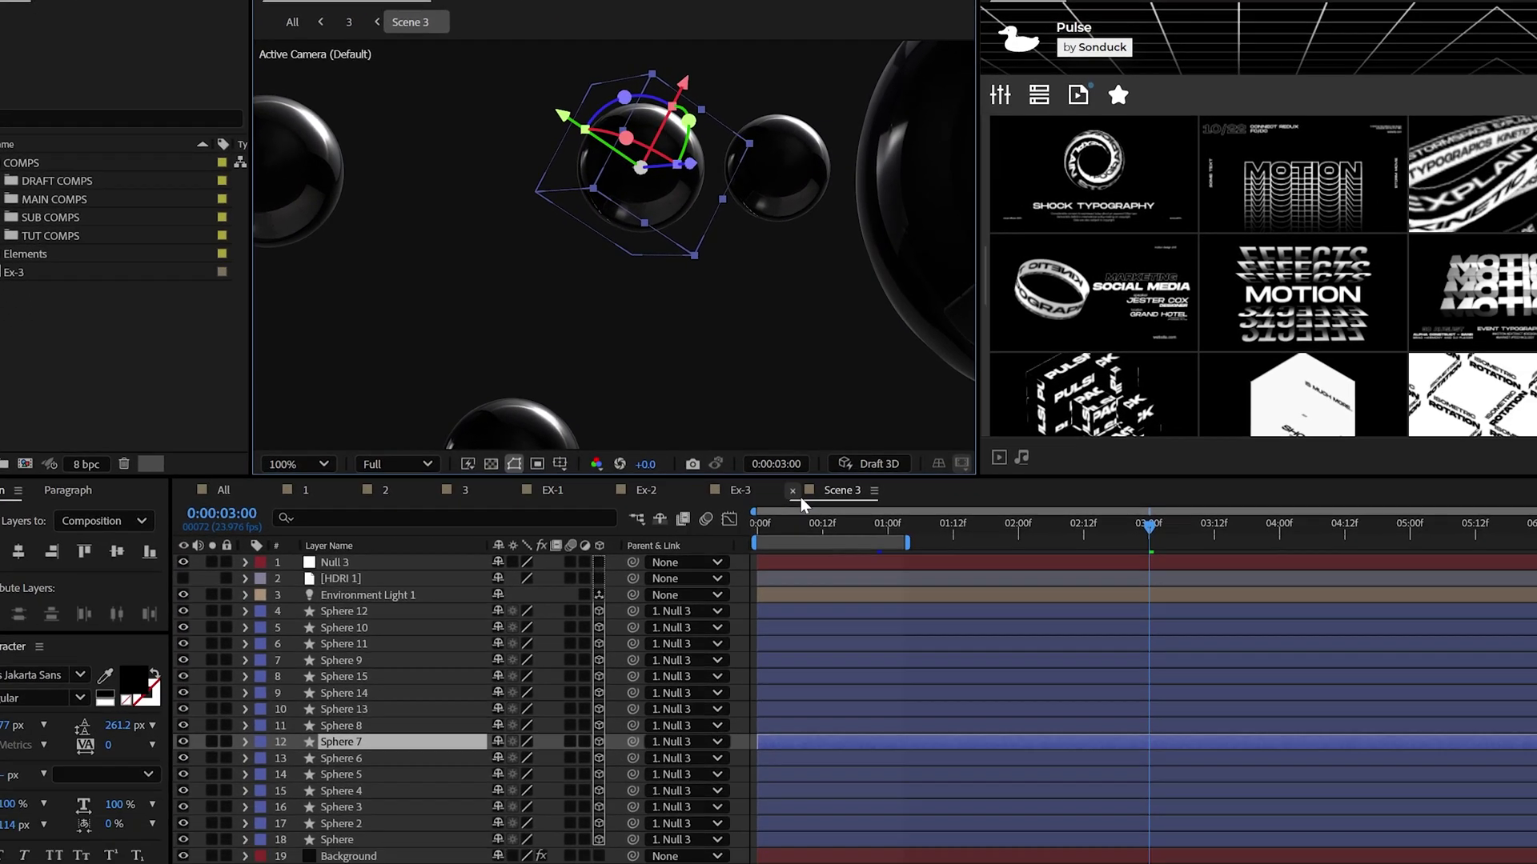
{"action": "left_click", "coordinate": [915, 641]}
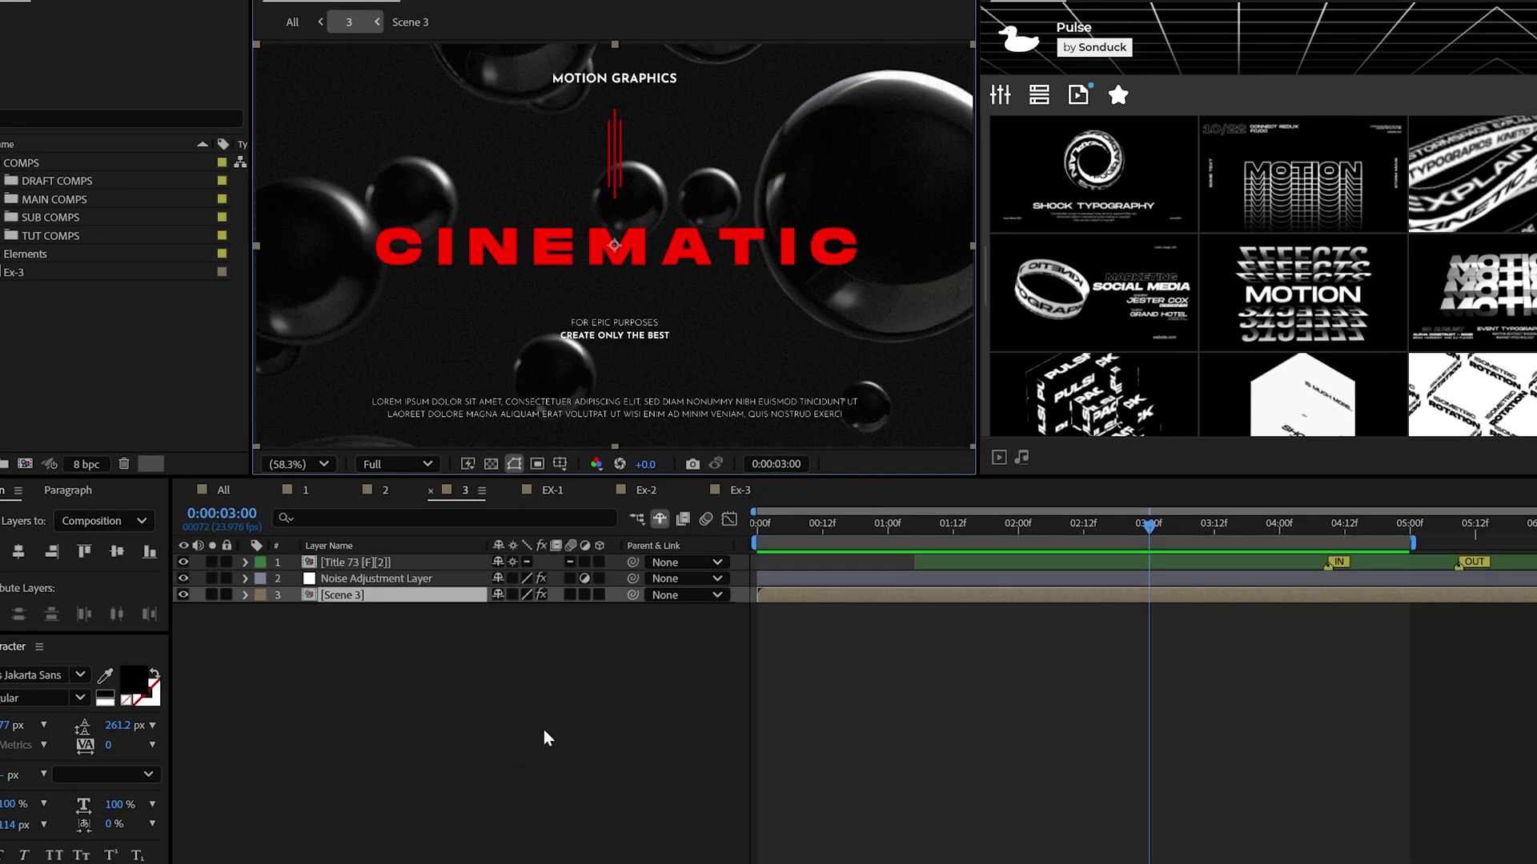
{"action": "left_click", "coordinate": [736, 490]}
Draw a black circle about 398 px wide at the centre of the composition as a new shape layer.
{"action": "left_click_drag", "start_coordinate": [600, 244], "coordinate": [626, 262]}
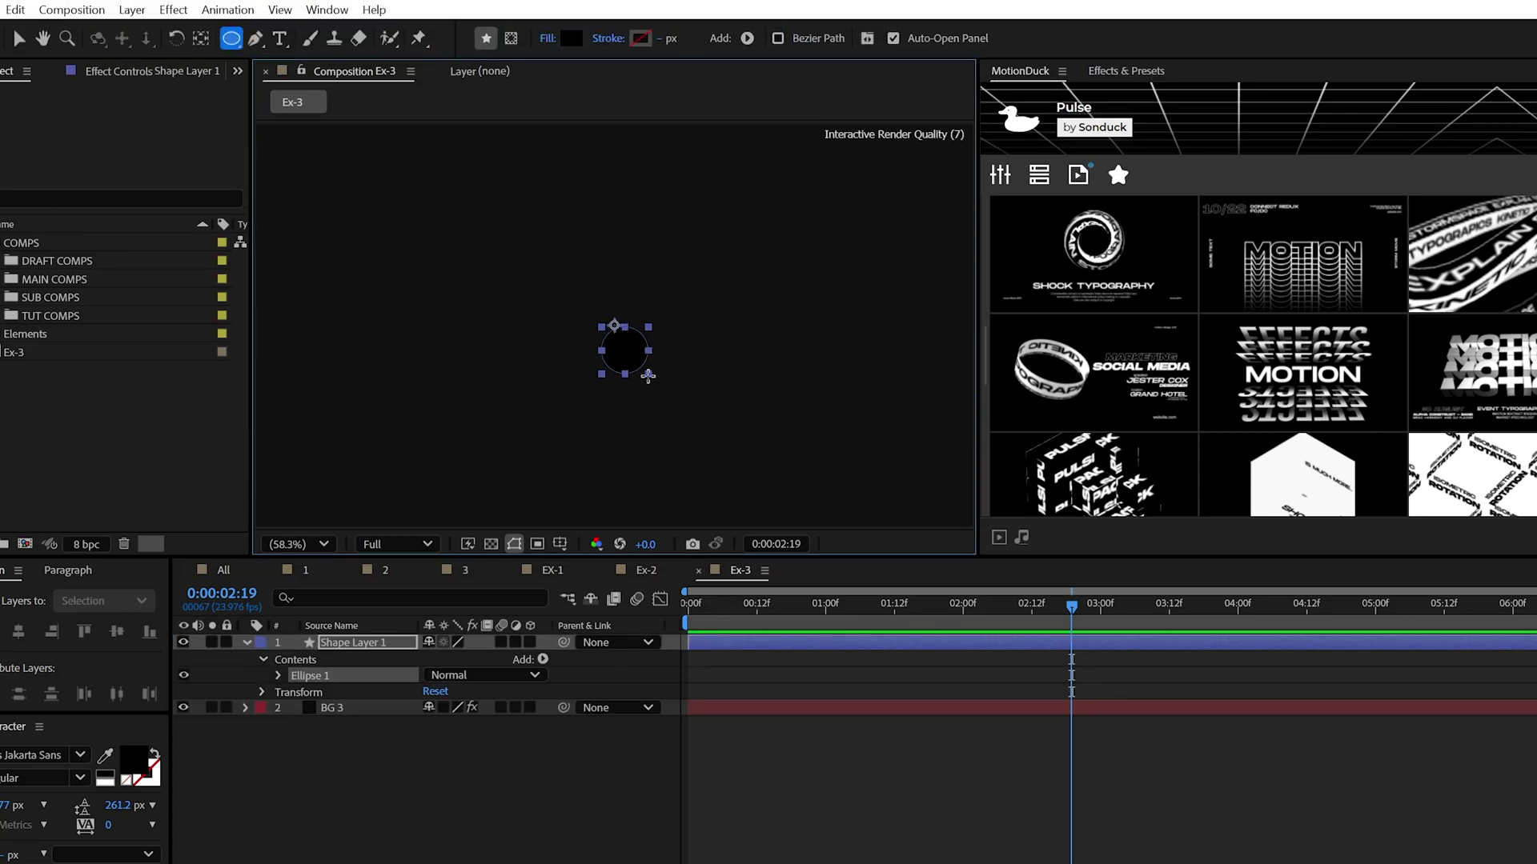
{"action": "left_click_drag", "start_coordinate": [648, 375], "coordinate": [671, 412]}
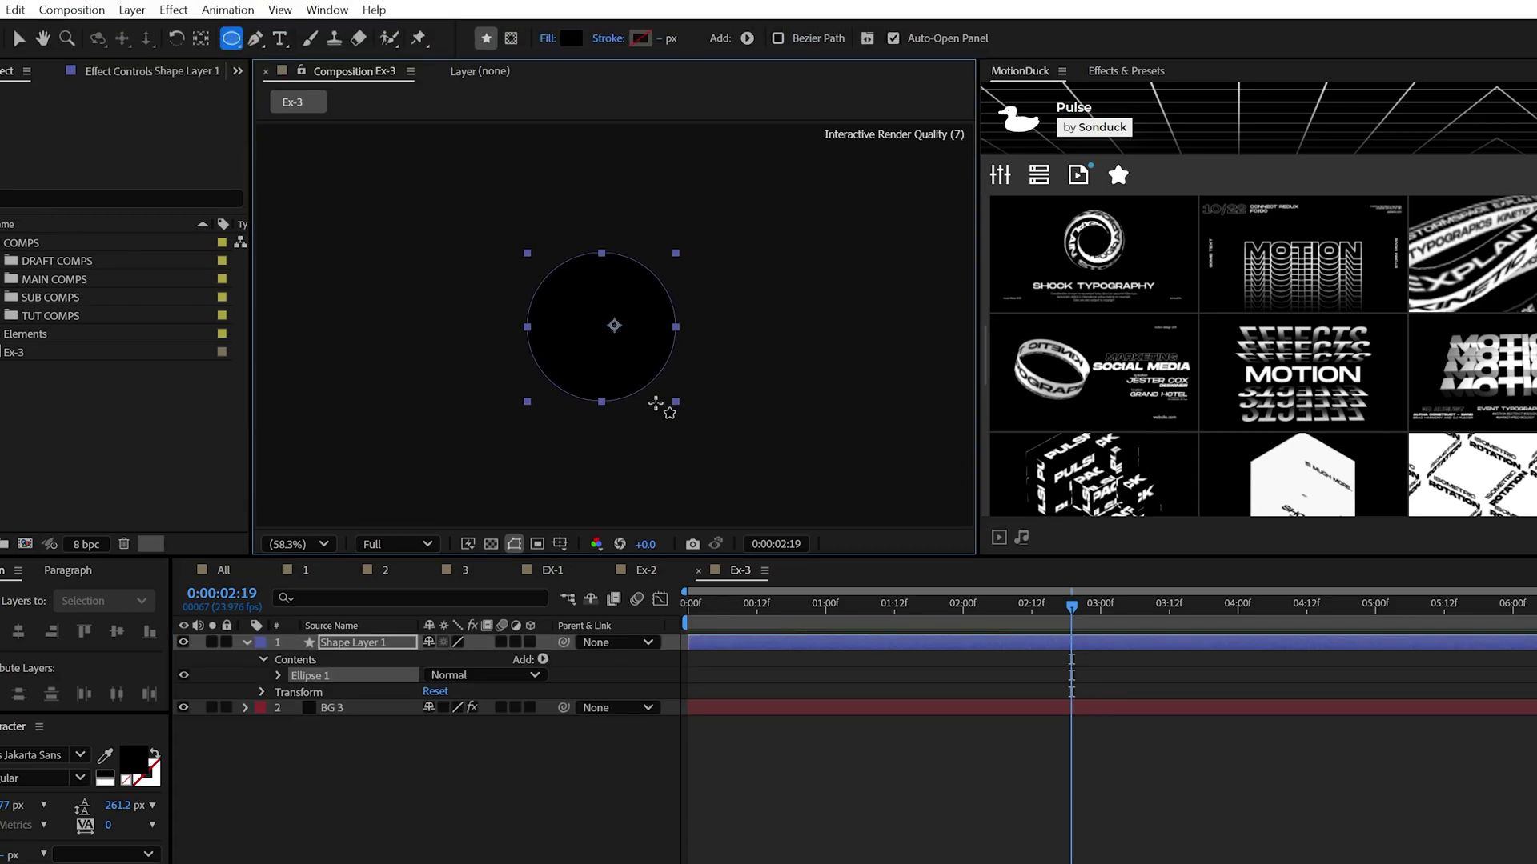
{"action": "left_click", "coordinate": [337, 645]}
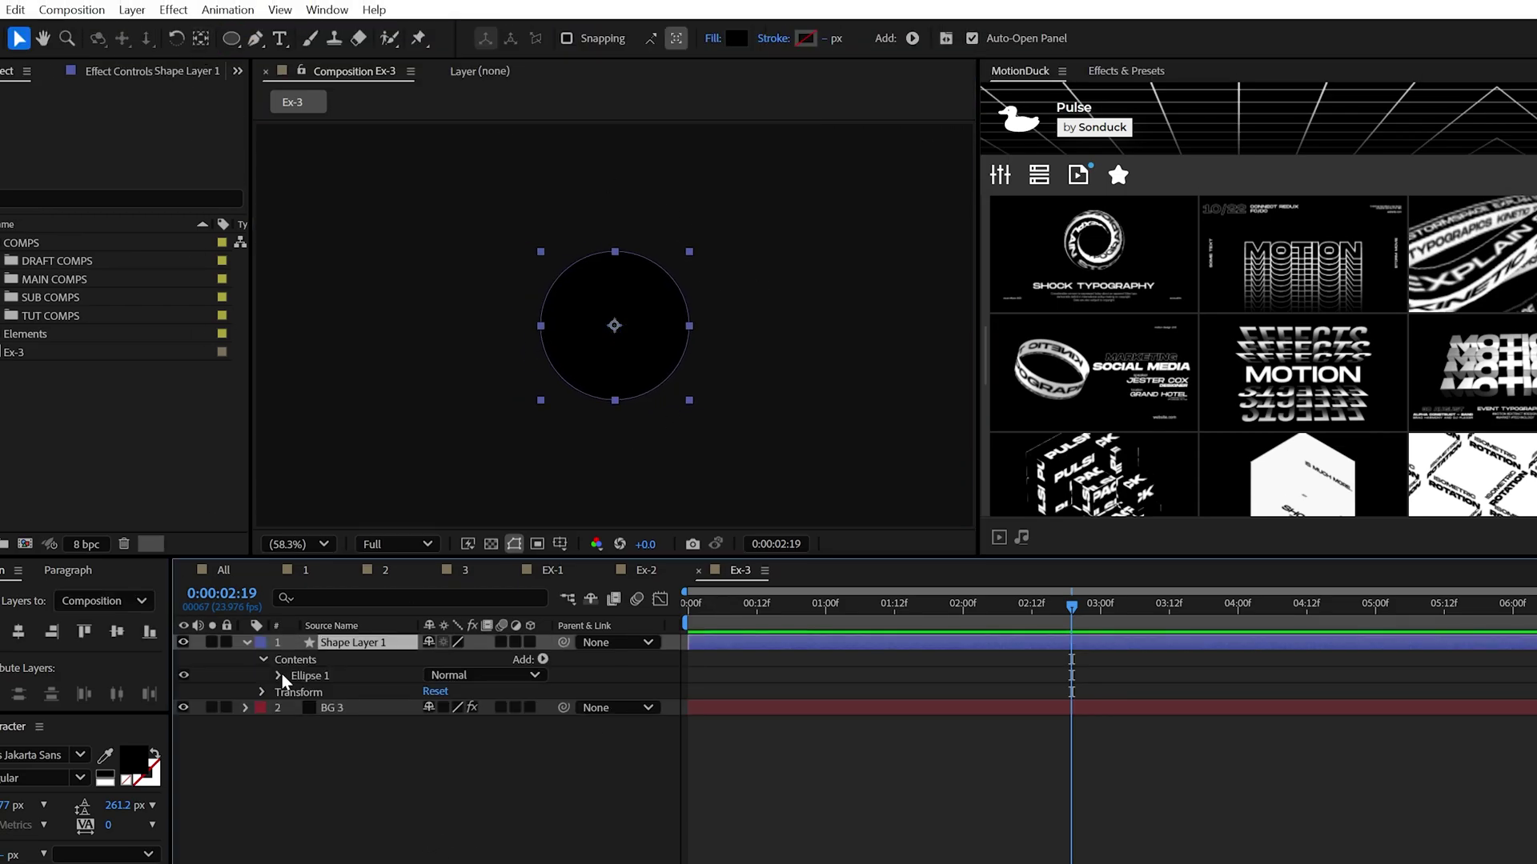
Set the size of the circle's ellipse path to 2 by 2 px.
{"action": "left_click", "coordinate": [278, 675]}
{"action": "left_click", "coordinate": [294, 692]}
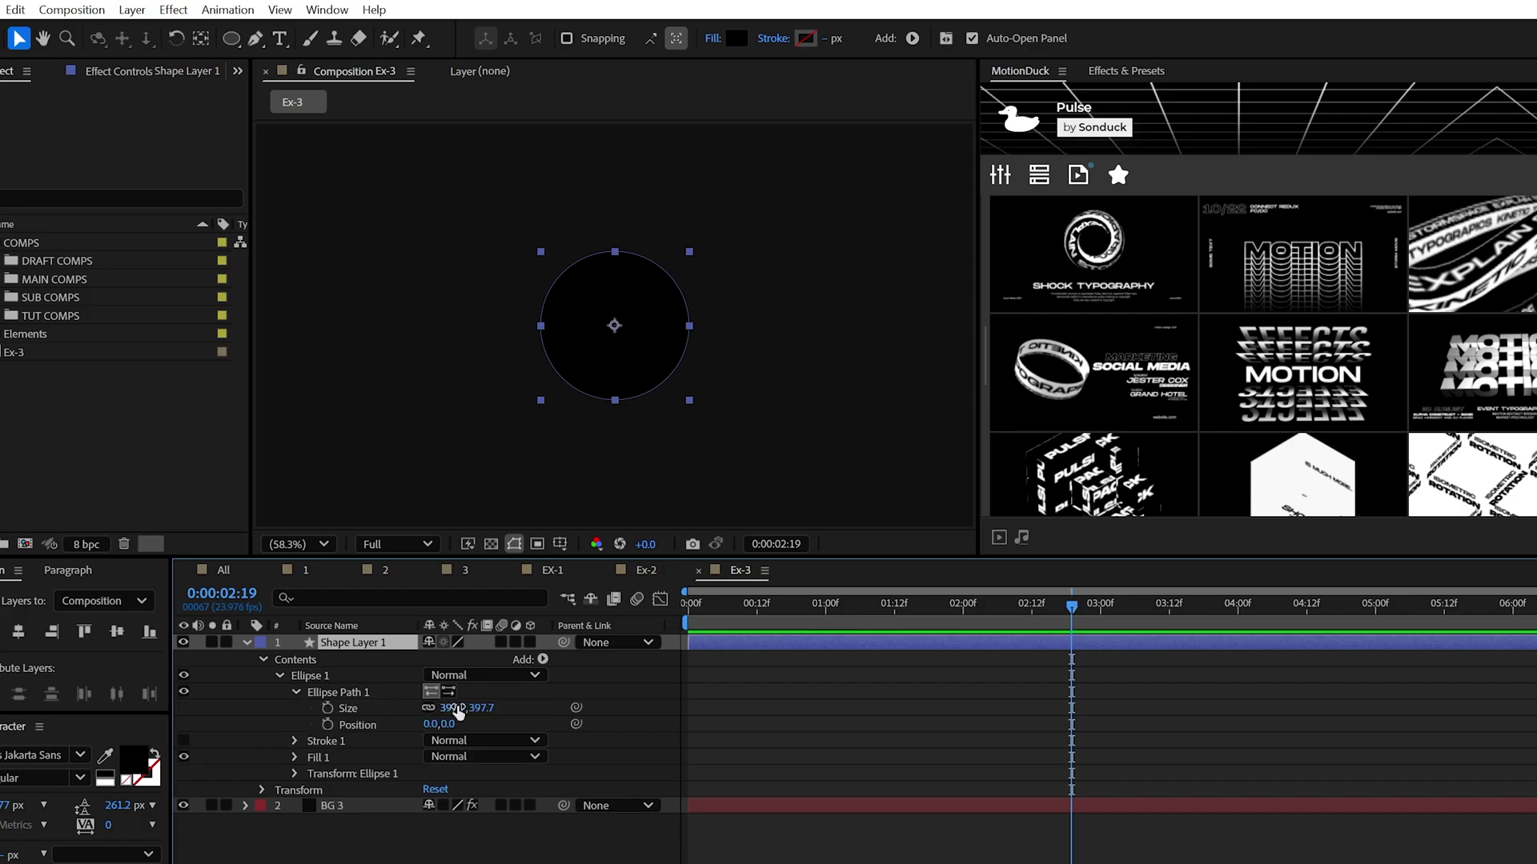
{"action": "left_click", "coordinate": [442, 706]}
{"action": "type", "text": "2"}
{"action": "key", "text": "Return"}
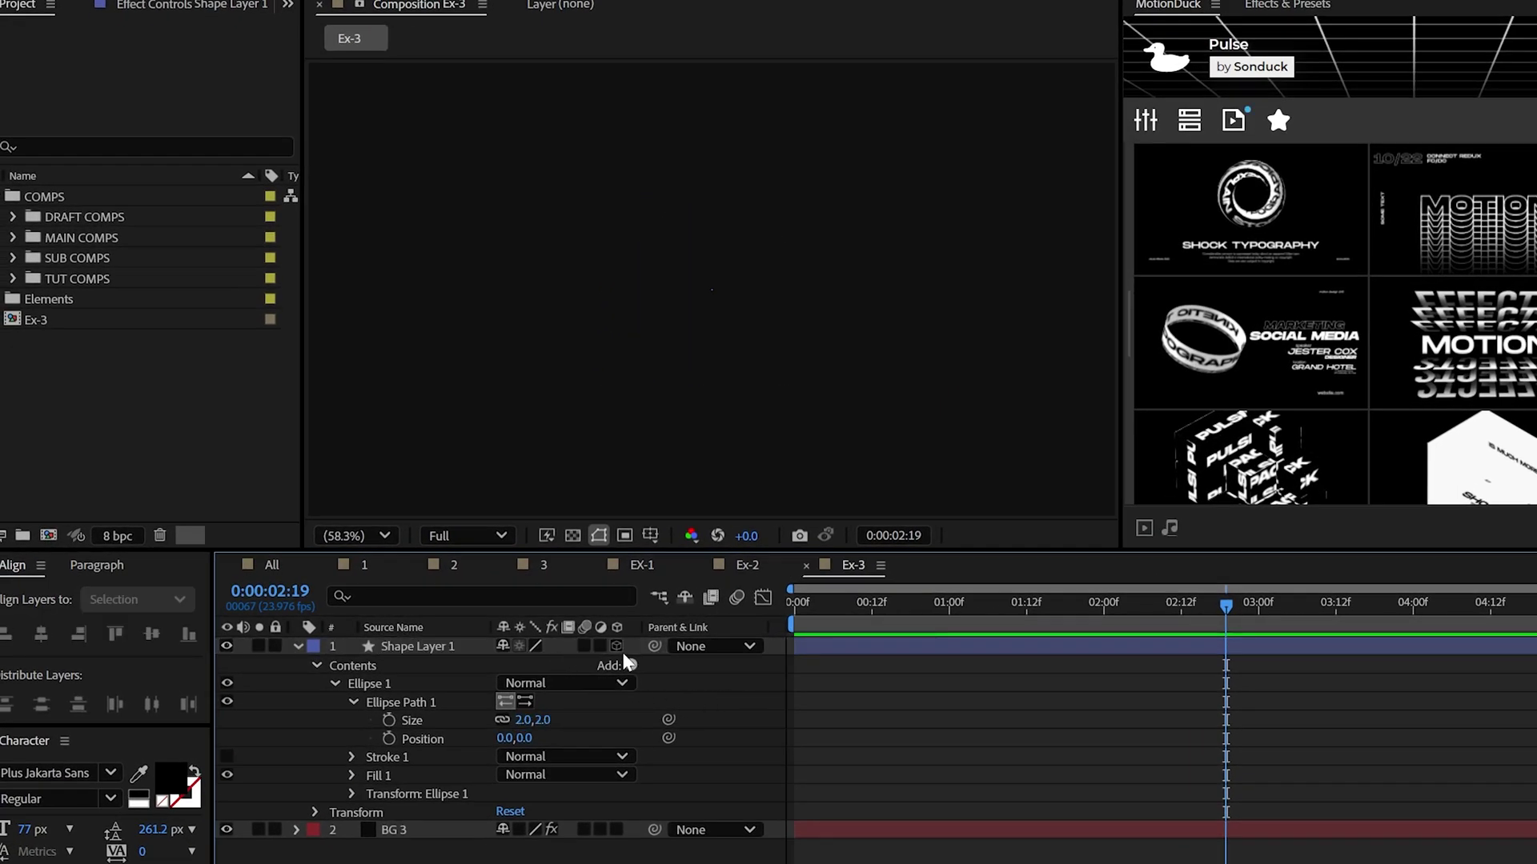
Make Shape Layer 1 a 3D layer and give it a Convex bevel with a depth of 100.
{"action": "left_click", "coordinate": [615, 646]}
{"action": "left_click", "coordinate": [335, 683]}
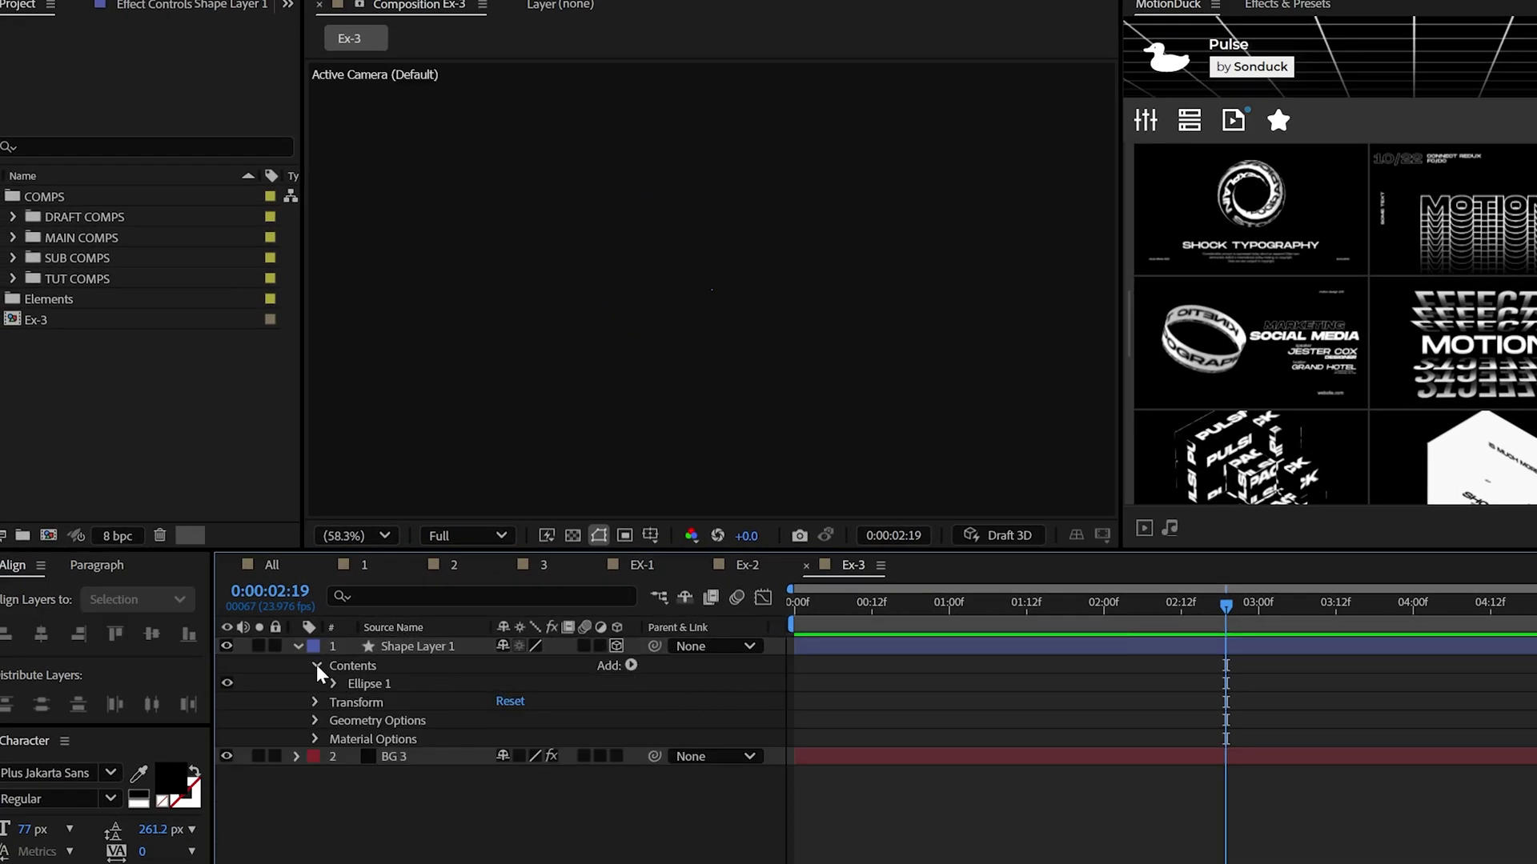
{"action": "left_click", "coordinate": [316, 665]}
{"action": "left_click", "coordinate": [317, 702]}
{"action": "left_click", "coordinate": [512, 720]}
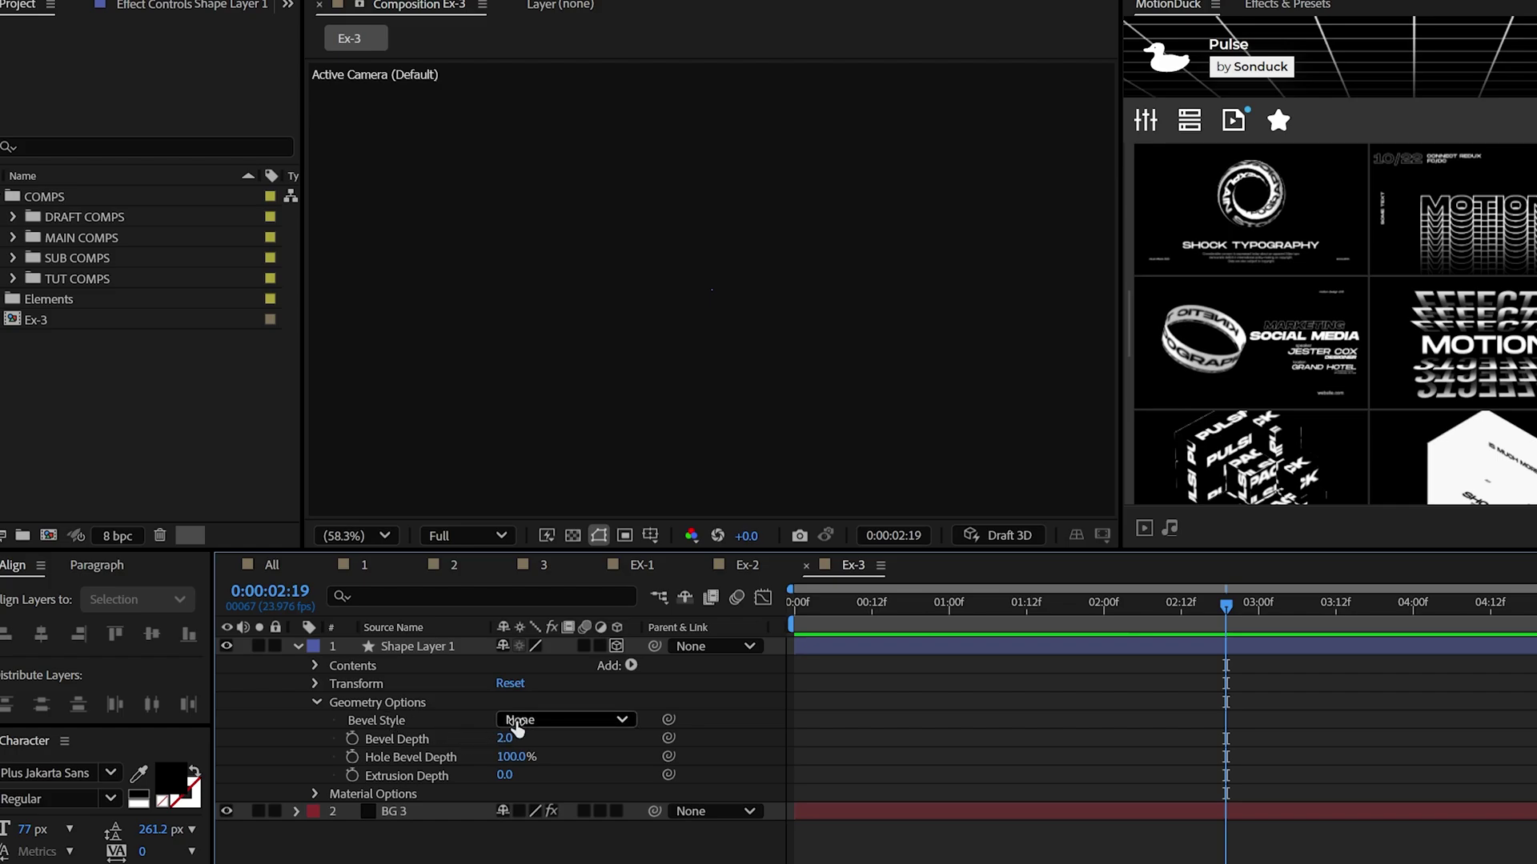
{"action": "left_click", "coordinate": [525, 817]}
{"action": "type", "text": "1"}
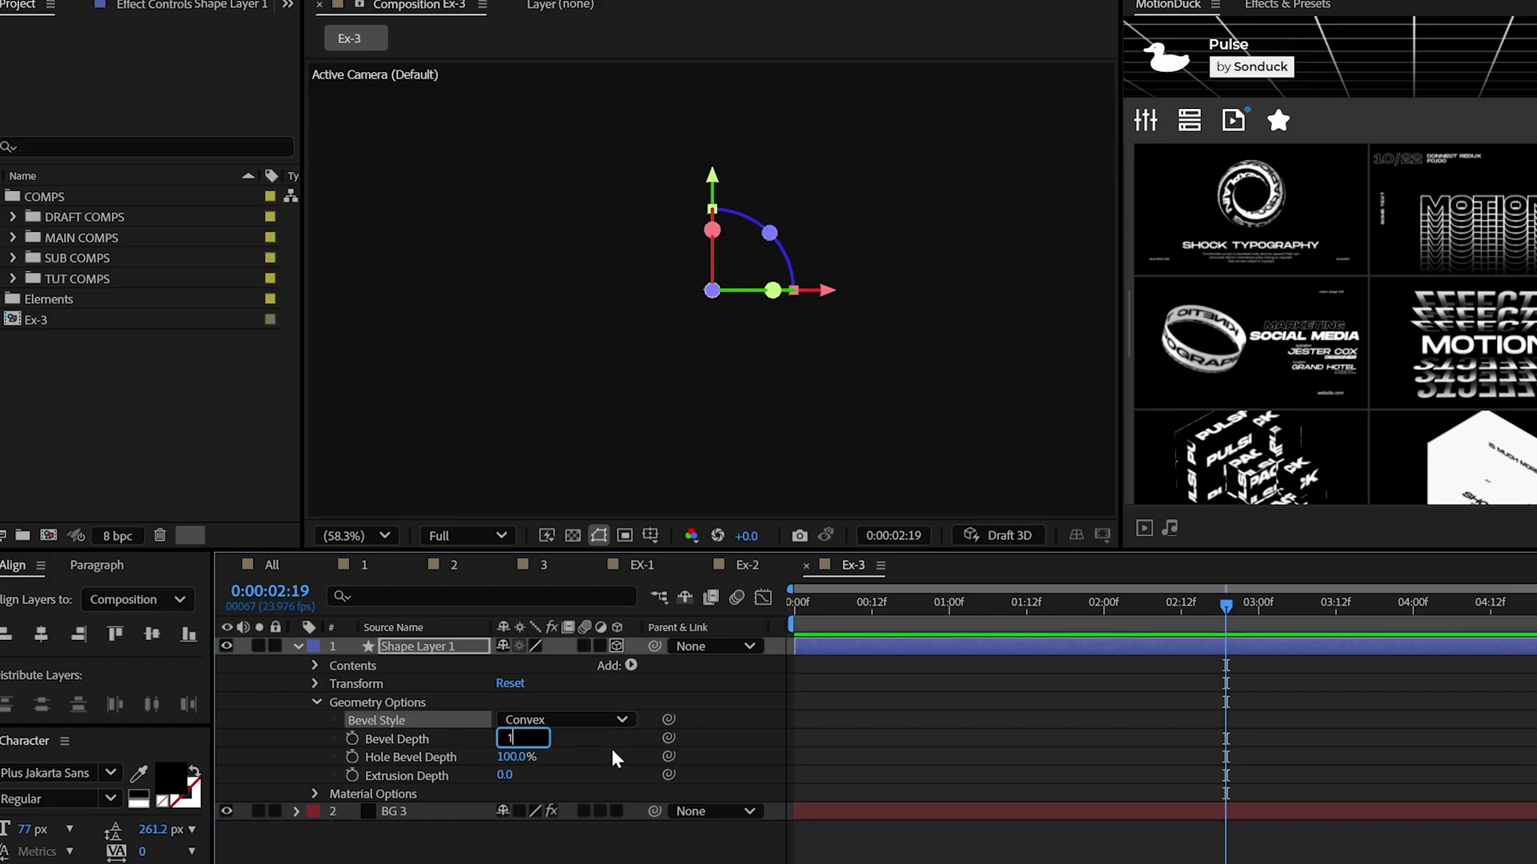
{"action": "type", "text": "00"}
{"action": "key", "text": "Return"}
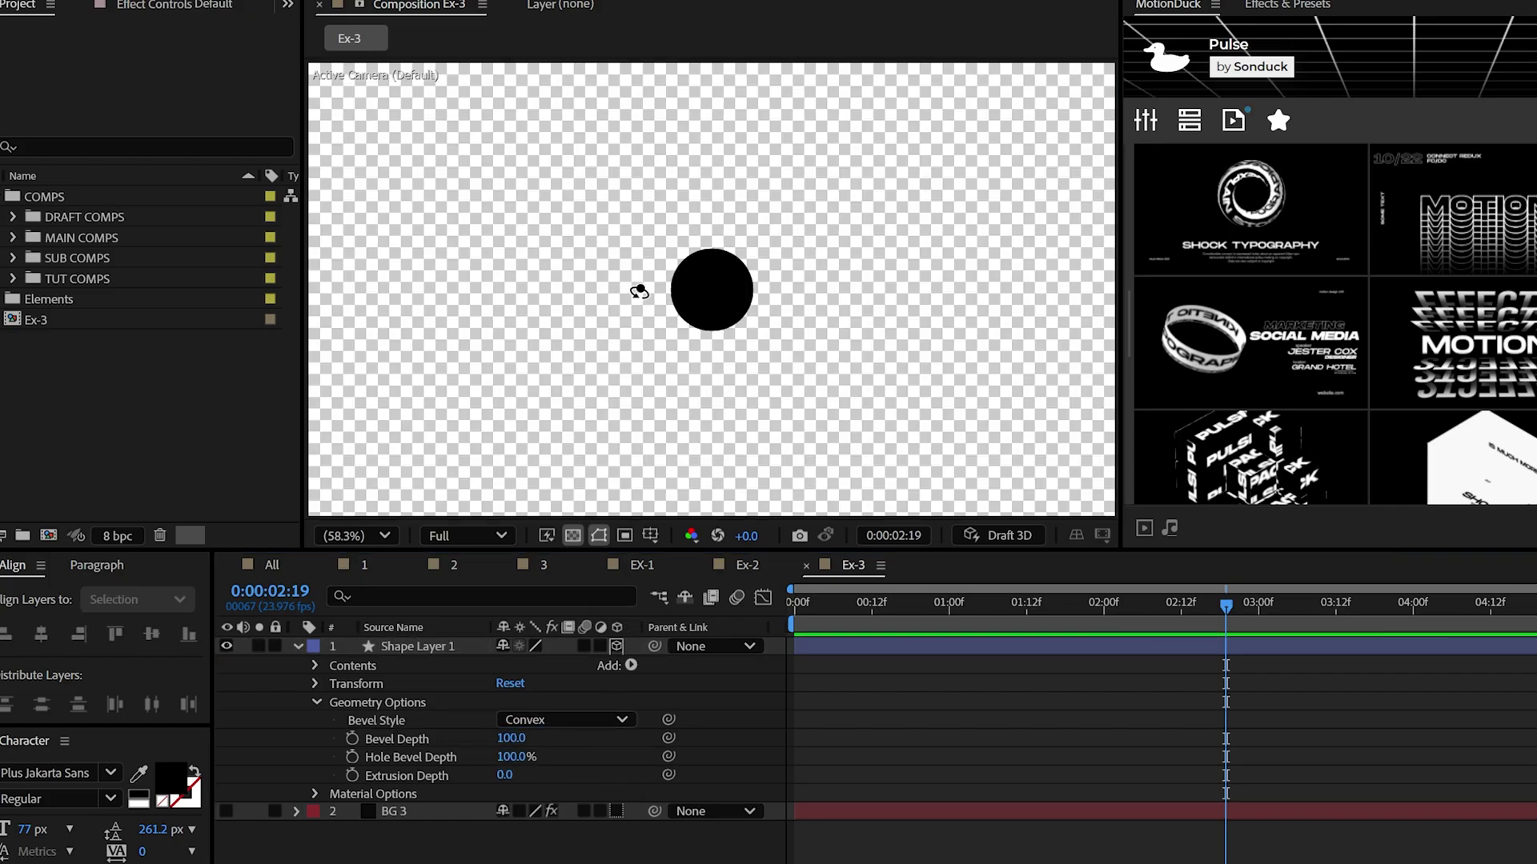
Set the sphere material's Specular Shininess to 100% and Metal to 0%.
{"action": "left_click_drag", "start_coordinate": [634, 291], "coordinate": [767, 367]}
{"action": "left_click_drag", "start_coordinate": [701, 195], "coordinate": [753, 397]}
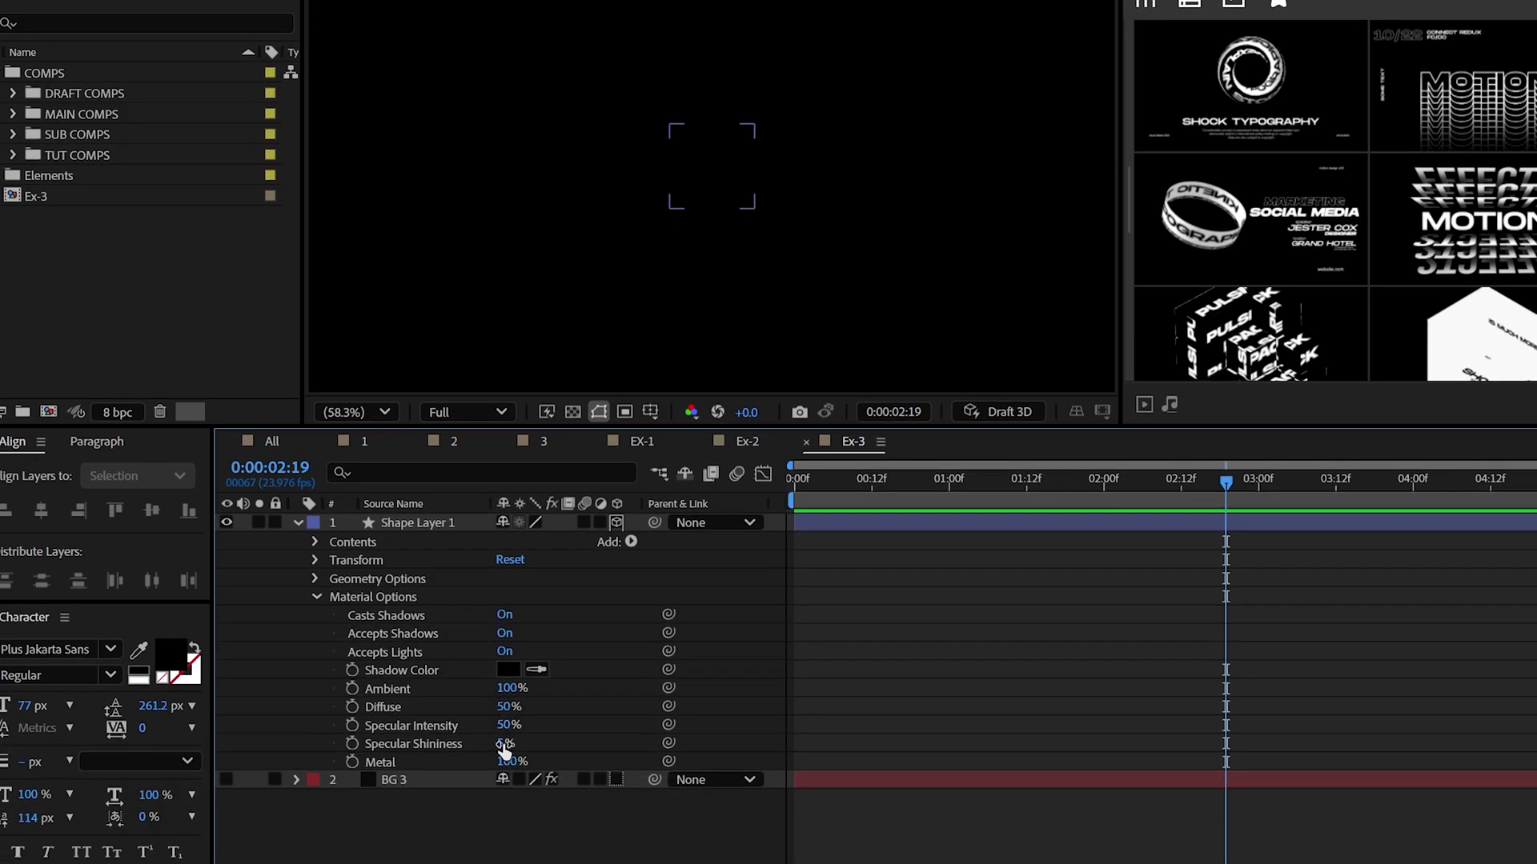
{"action": "left_click_drag", "start_coordinate": [691, 731], "coordinate": [691, 731]}
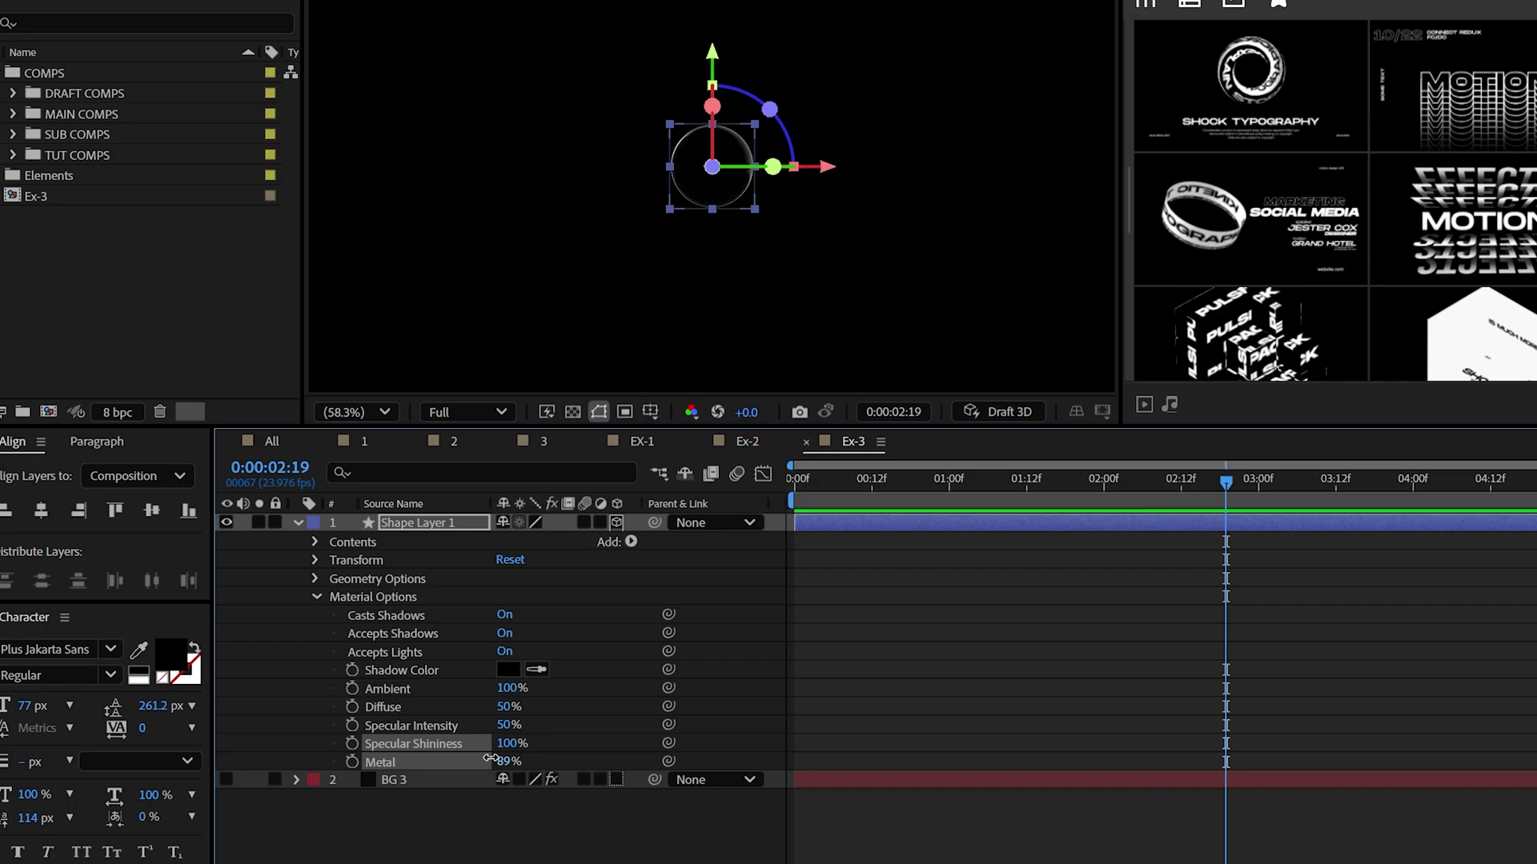
{"action": "left_click", "coordinate": [276, 792]}
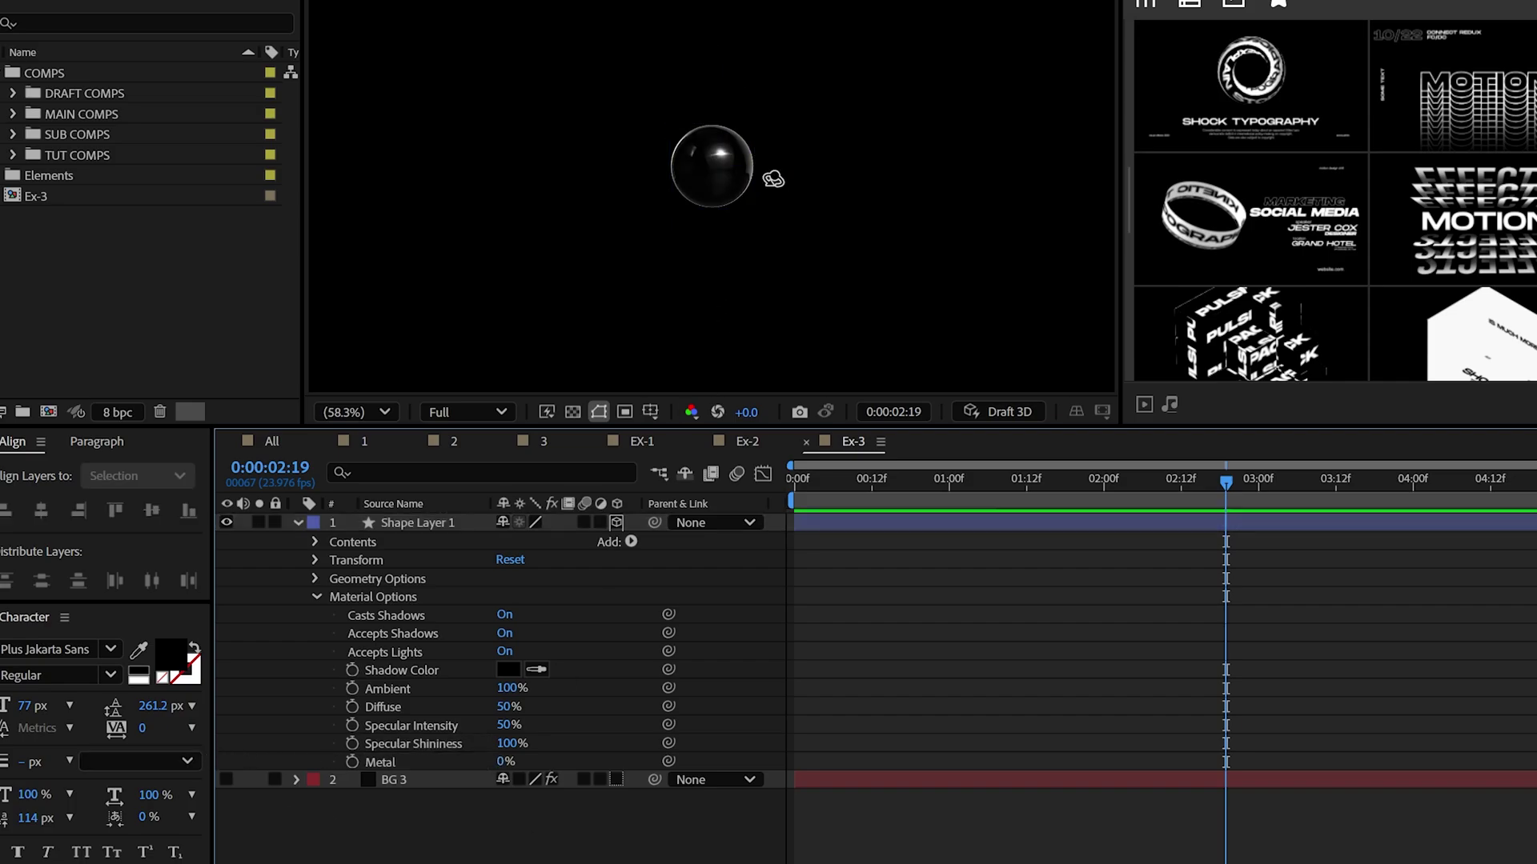
{"action": "left_click_drag", "start_coordinate": [773, 179], "coordinate": [782, 233]}
{"action": "left_click_drag", "start_coordinate": [910, 264], "coordinate": [1003, 116]}
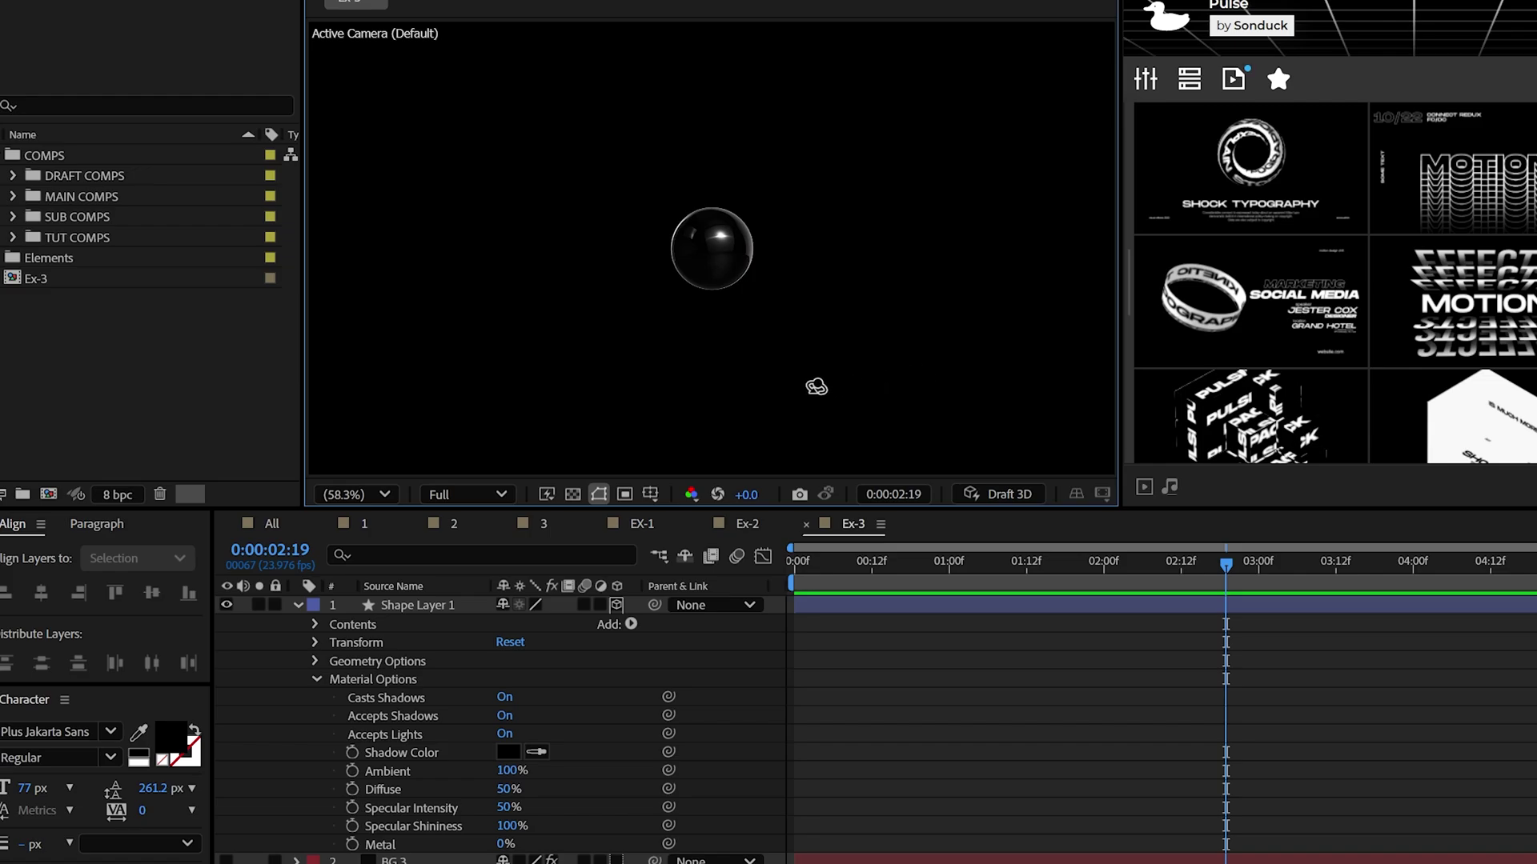
Add an environment light to the Ex-3 composition.
{"action": "left_click", "coordinate": [298, 605]}
{"action": "right_click", "coordinate": [244, 650]}
{"action": "mouse_move", "coordinate": [295, 665]}
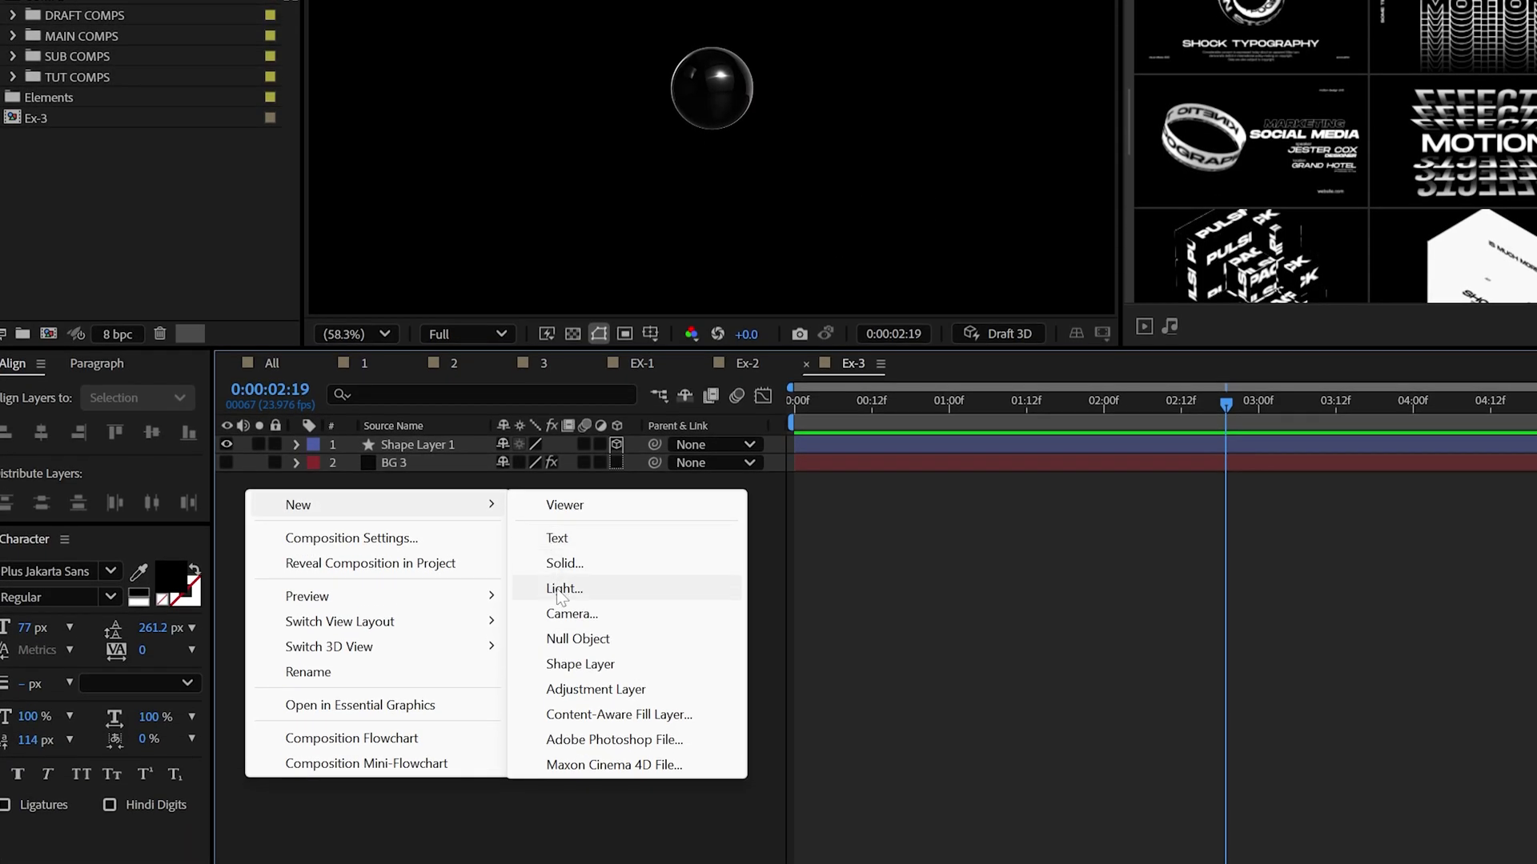
{"action": "left_click", "coordinate": [566, 702]}
{"action": "key", "text": "Return"}
Rotate the environment light so the highlight falls along the sphere's upper edge.
{"action": "left_click", "coordinate": [297, 445]}
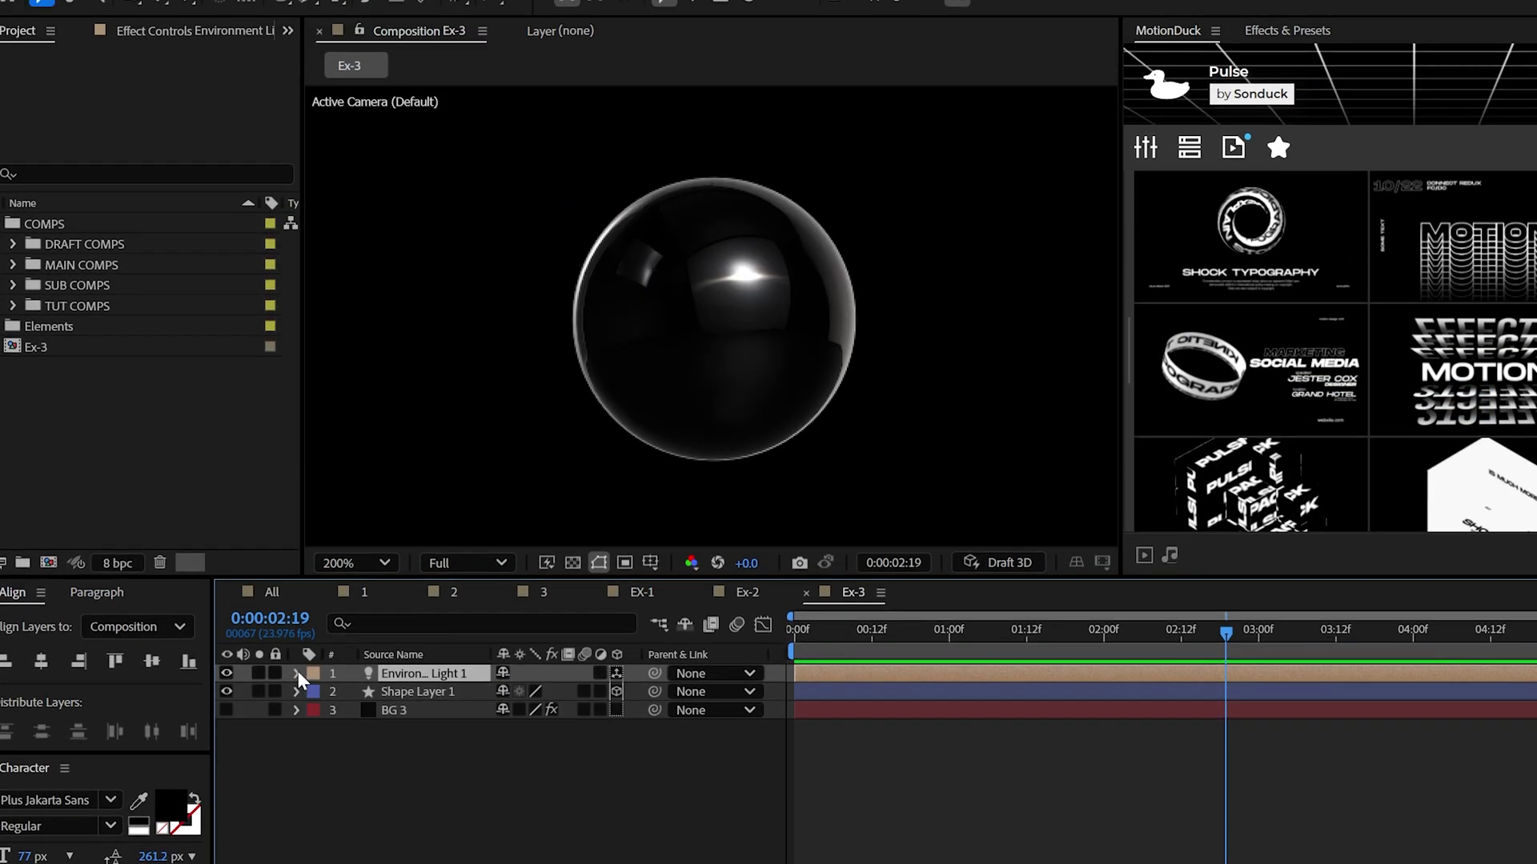
{"action": "left_click", "coordinate": [299, 445]}
{"action": "left_click_drag", "start_coordinate": [520, 715], "coordinate": [808, 711]}
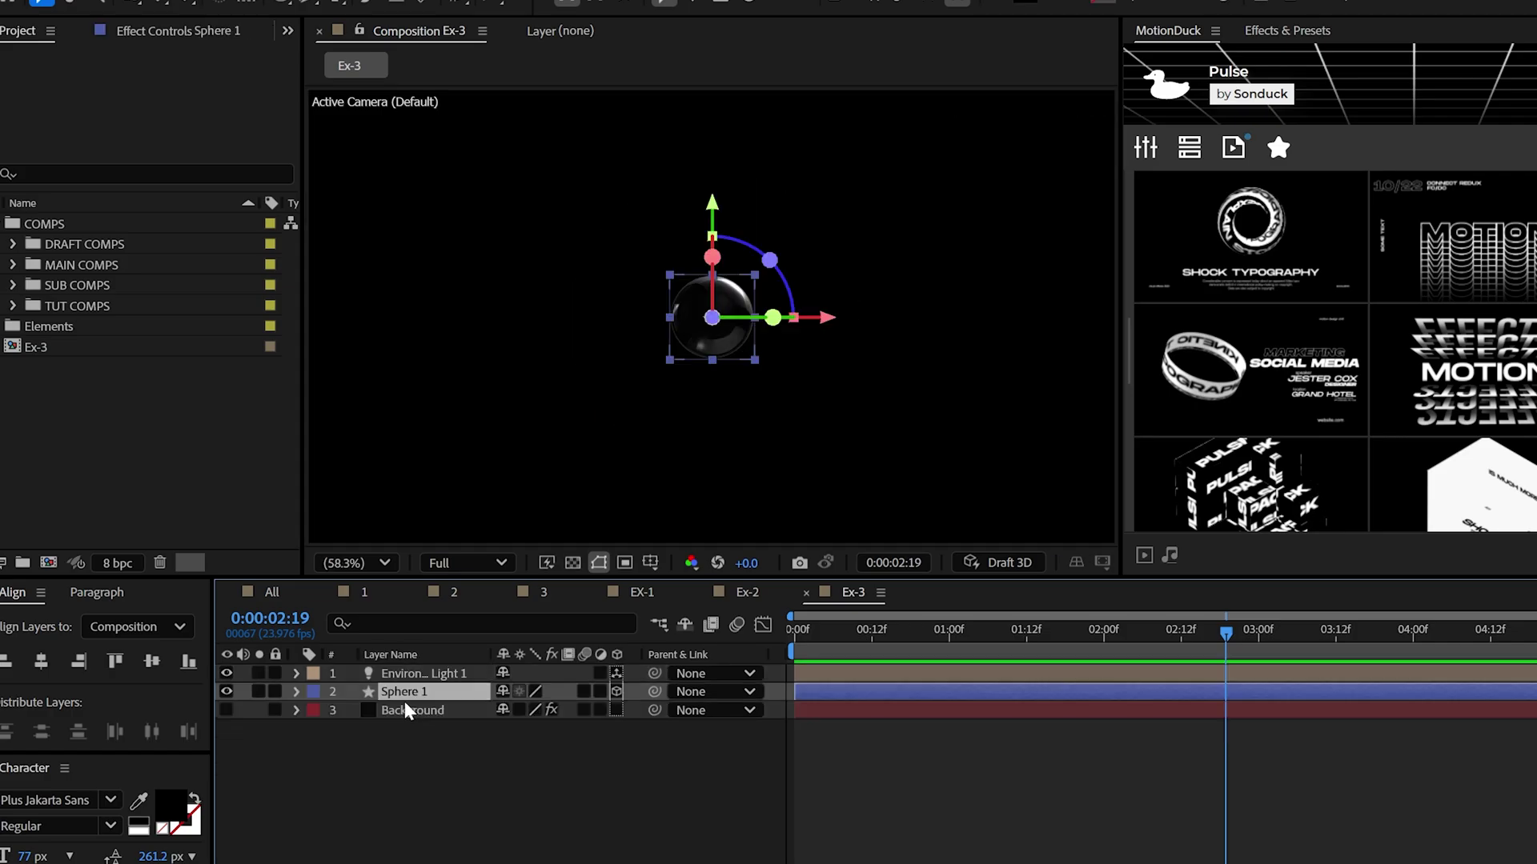
Duplicate Sphere 1 and move the copy toward the camera to a position of about 750, 650, -2200.
{"action": "left_click", "coordinate": [407, 693]}
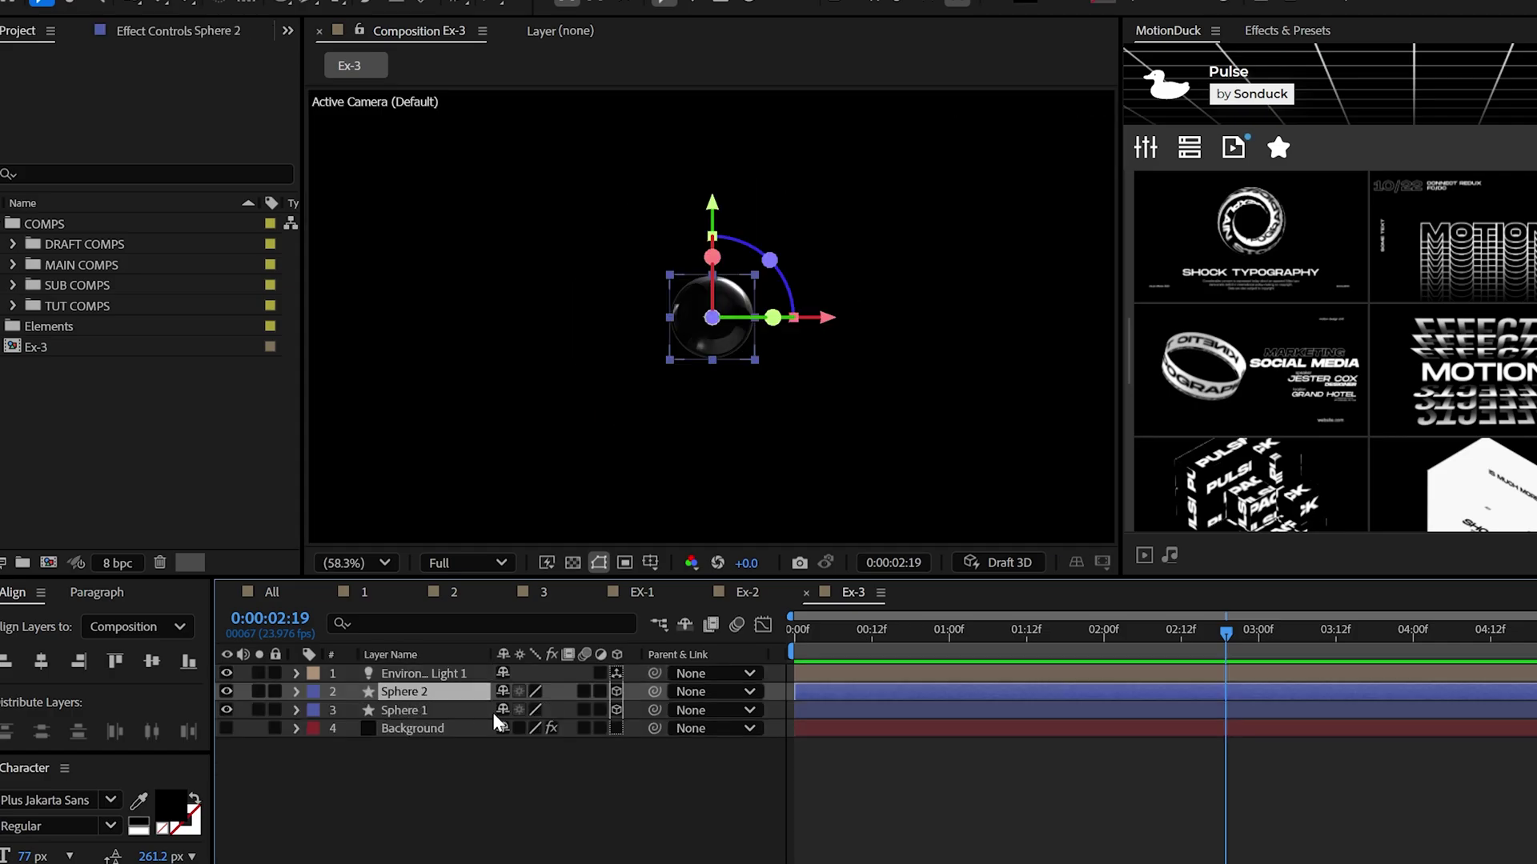
{"action": "key", "text": "p"}
{"action": "left_click_drag", "start_coordinate": [512, 710], "coordinate": [336, 735]}
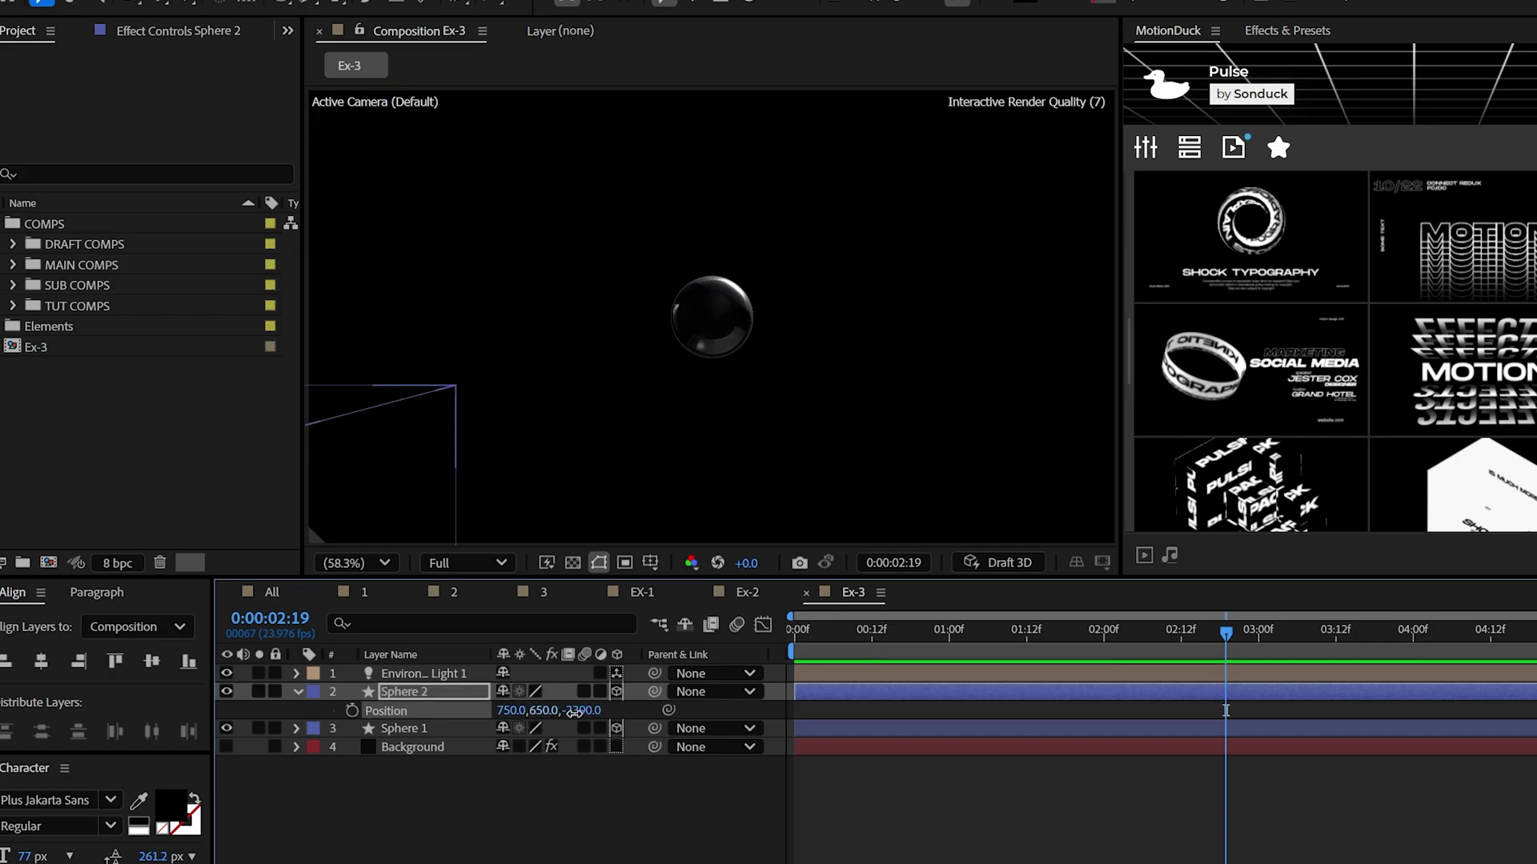
{"action": "left_click_drag", "start_coordinate": [574, 713], "coordinate": [582, 713]}
Add two more sphere copies, positioning Sphere 3 at 768, 240, -526 and Sphere 4 at 1188, 470, -2176.
{"action": "left_click_drag", "start_coordinate": [511, 711], "coordinate": [553, 710]}
{"action": "left_click_drag", "start_coordinate": [575, 711], "coordinate": [786, 713]}
{"action": "left_click", "coordinate": [417, 692]}
{"action": "left_click_drag", "start_coordinate": [516, 713], "coordinate": [723, 706]}
Add three more sphere copies, positioning Sphere 5 at 668, 380, -1556, Sphere 6 at 698, 719, -6 and Sphere 7 at 1398, 363, 2324.
{"action": "key", "text": "ctrl+d"}
{"action": "key", "text": "p"}
{"action": "key", "text": "ctrl+d"}
{"action": "key", "text": "p"}
{"action": "key", "text": "ctrl+d"}
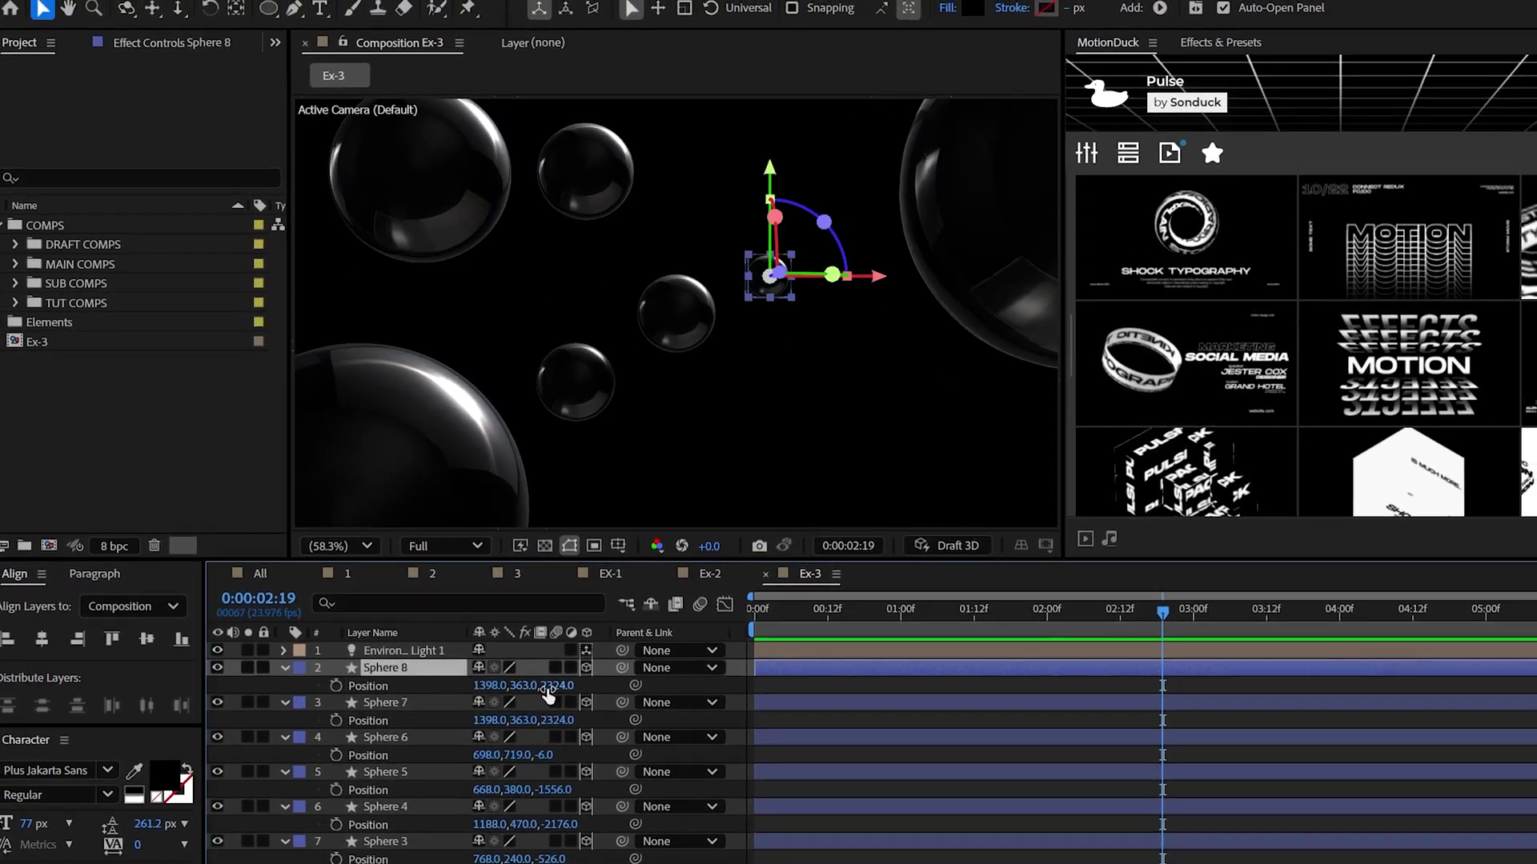
Position Sphere 8 at 2005, 1011, 2324 and continue duplicating spheres up to Sphere 13, spreading the copies across different depths.
{"action": "left_click_drag", "start_coordinate": [489, 686], "coordinate": [560, 686]}
{"action": "left_click_drag", "start_coordinate": [522, 685], "coordinate": [405, 704]}
{"action": "key", "text": "ctrl+d"}
{"action": "key", "text": "ctrl+d"}
{"action": "key", "text": "ctrl+d"}
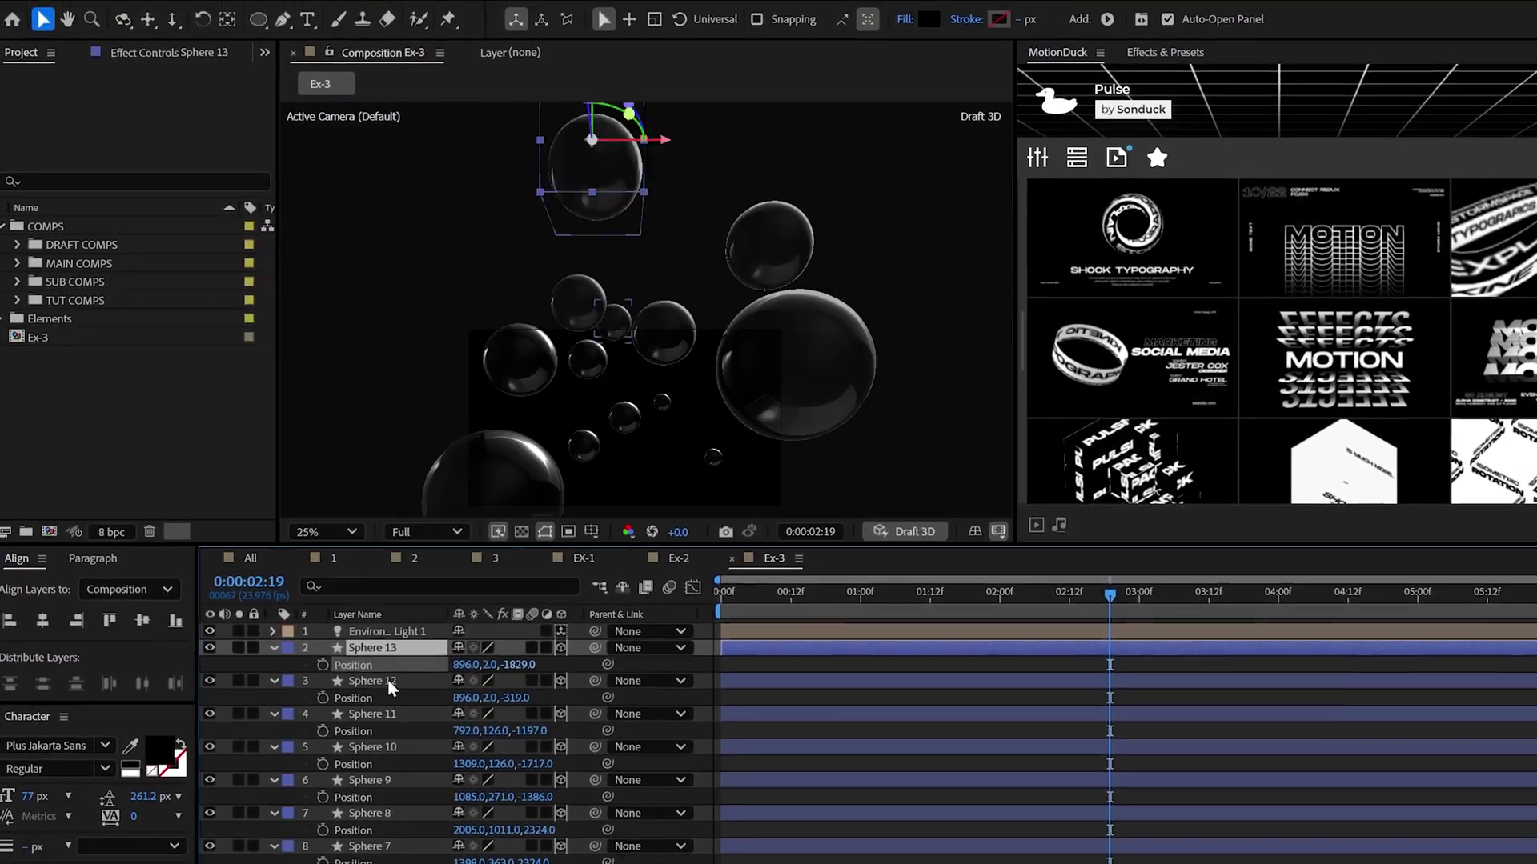
{"action": "left_click_drag", "start_coordinate": [485, 665], "coordinate": [585, 665]}
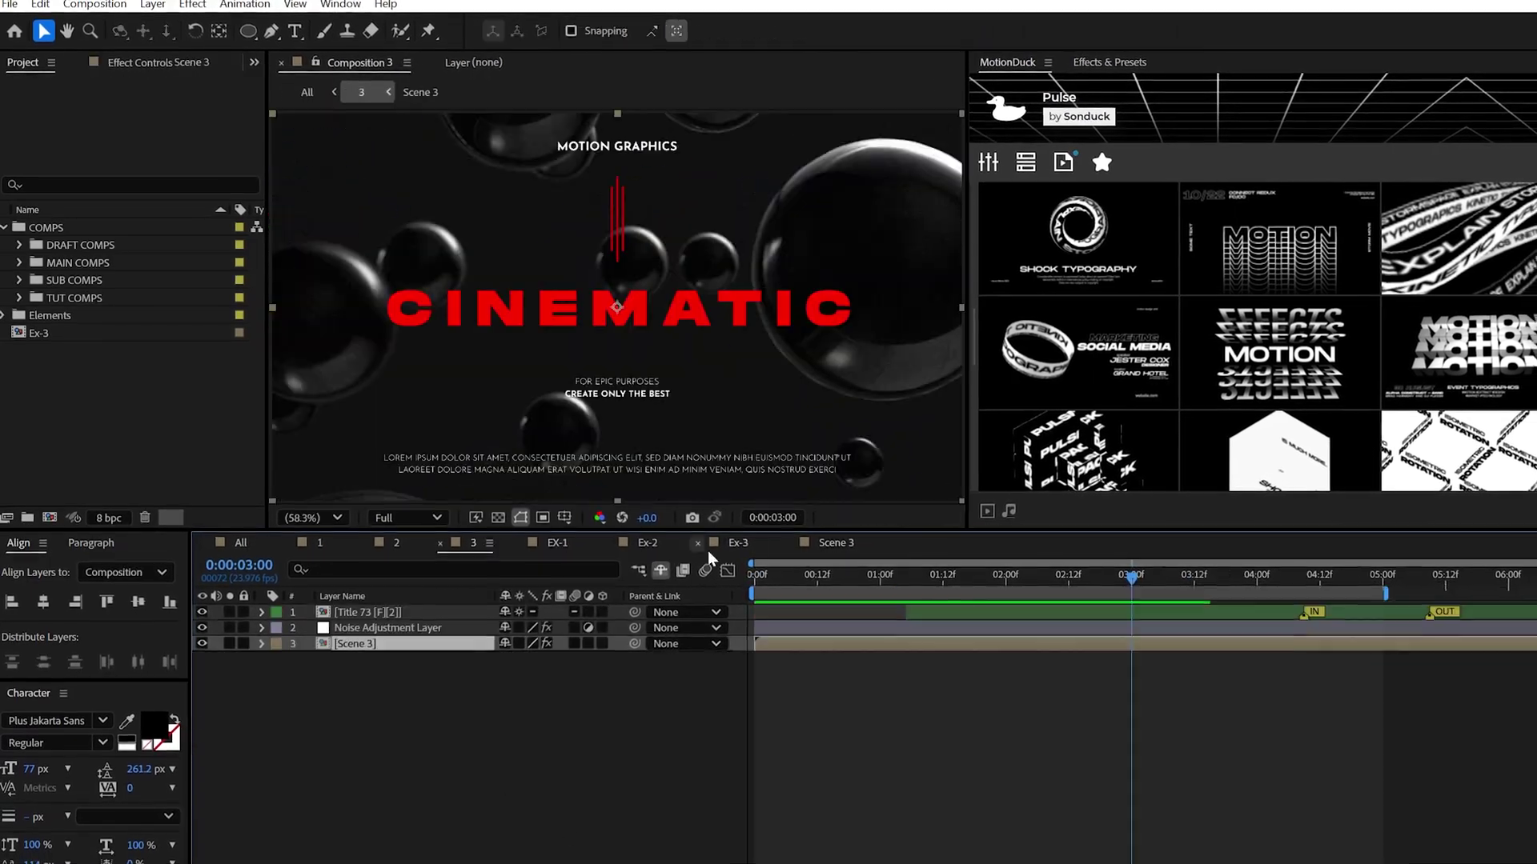
Add a null object to the Ex-3 composition and parent all the sphere layers to it.
{"action": "left_click", "coordinate": [720, 545]}
{"action": "key", "text": "comma"}
{"action": "key", "text": "period"}
{"action": "left_click", "coordinate": [153, 5]}
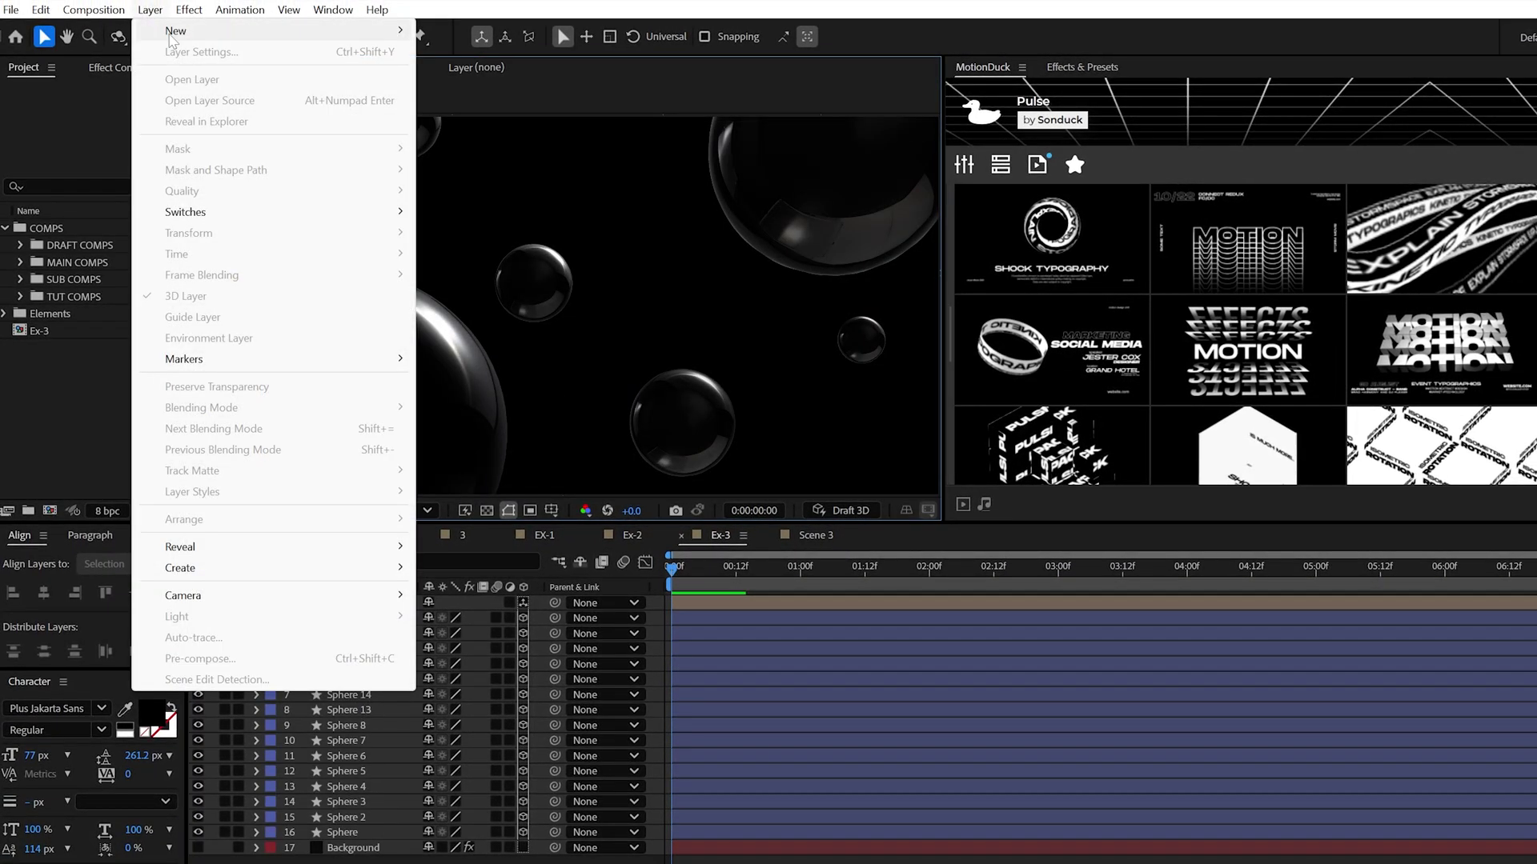
{"action": "mouse_move", "coordinate": [172, 32]}
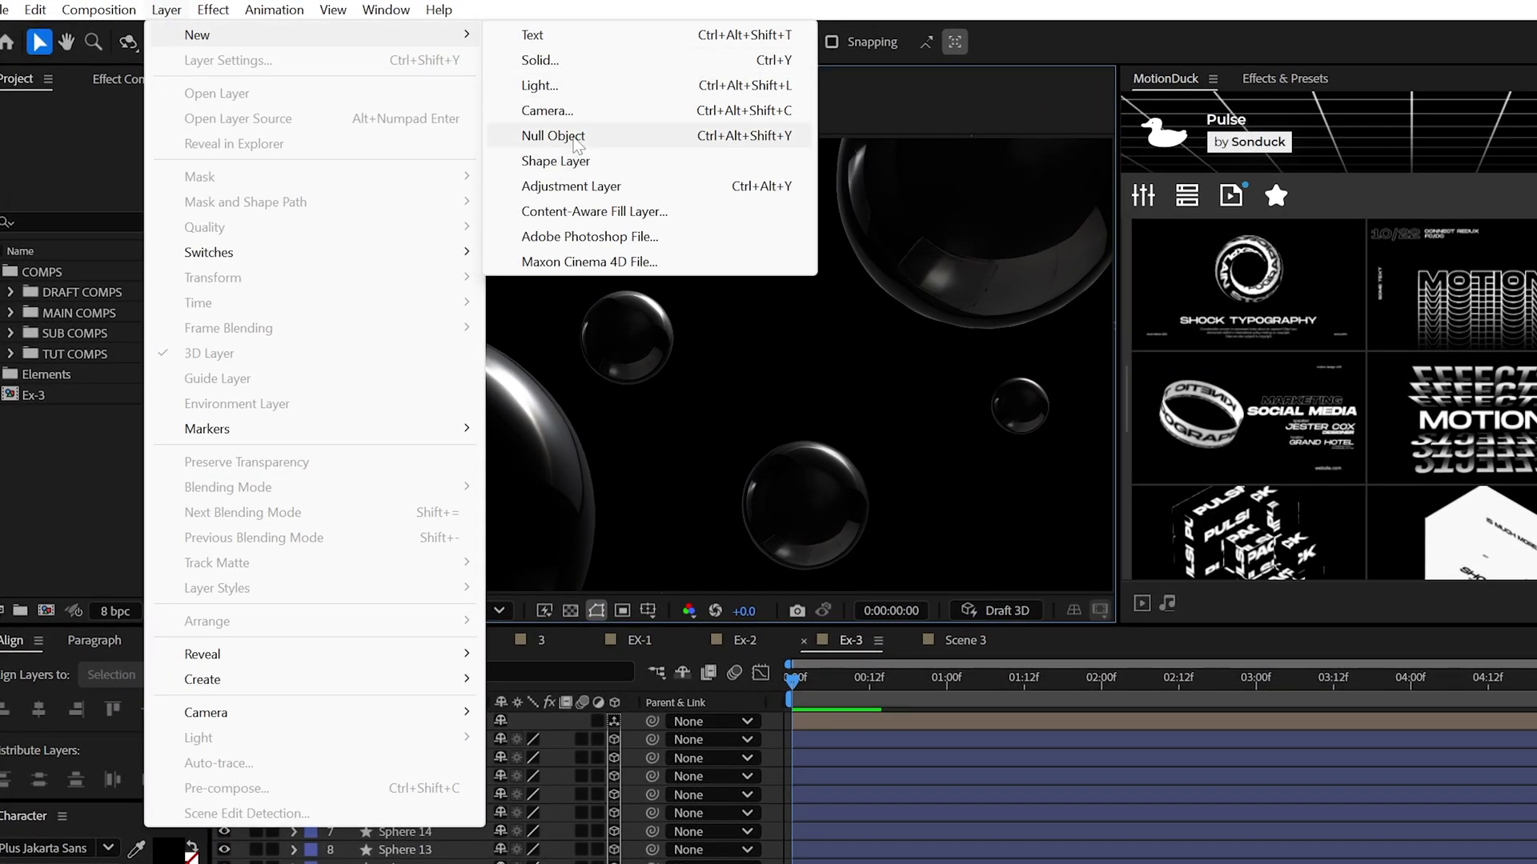
{"action": "left_click", "coordinate": [574, 140]}
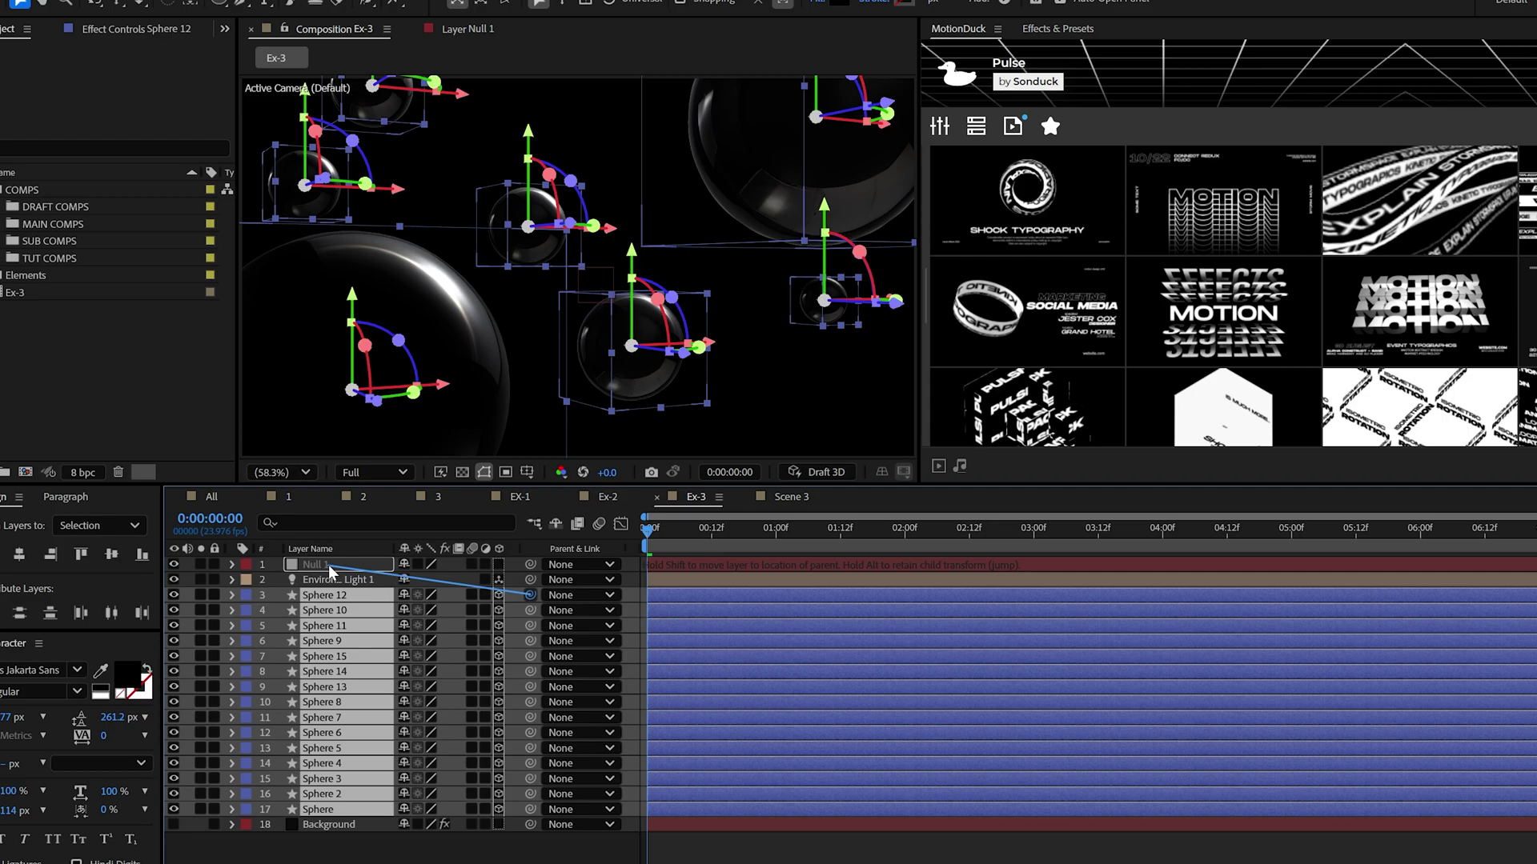
{"action": "left_click_drag", "start_coordinate": [328, 565], "coordinate": [327, 565]}
Keyframe the null's position from 960, 540 at the start to a lower point near 5 seconds, and end the work area there.
{"action": "left_click", "coordinate": [320, 564]}
{"action": "key", "text": "p"}
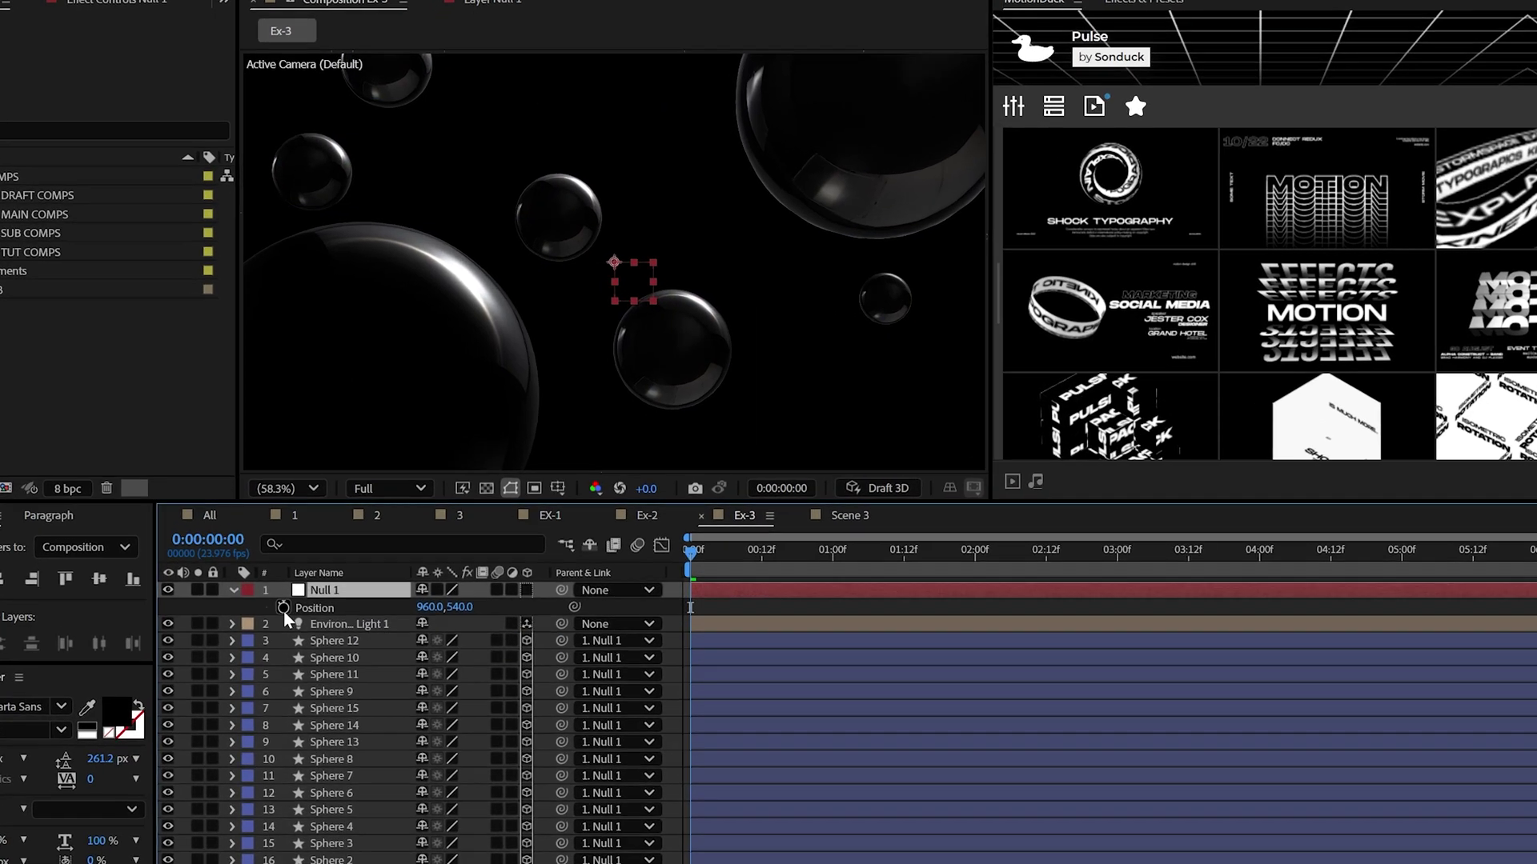
{"action": "left_click", "coordinate": [279, 579]}
{"action": "left_click_drag", "start_coordinate": [648, 531], "coordinate": [1293, 537]}
{"action": "left_click_drag", "start_coordinate": [1504, 591], "coordinate": [1510, 590]}
{"action": "left_click_drag", "start_coordinate": [471, 632], "coordinate": [1308, 621]}
{"action": "key", "text": "n"}
{"action": "key", "text": "F2"}
{"action": "key", "text": "space"}
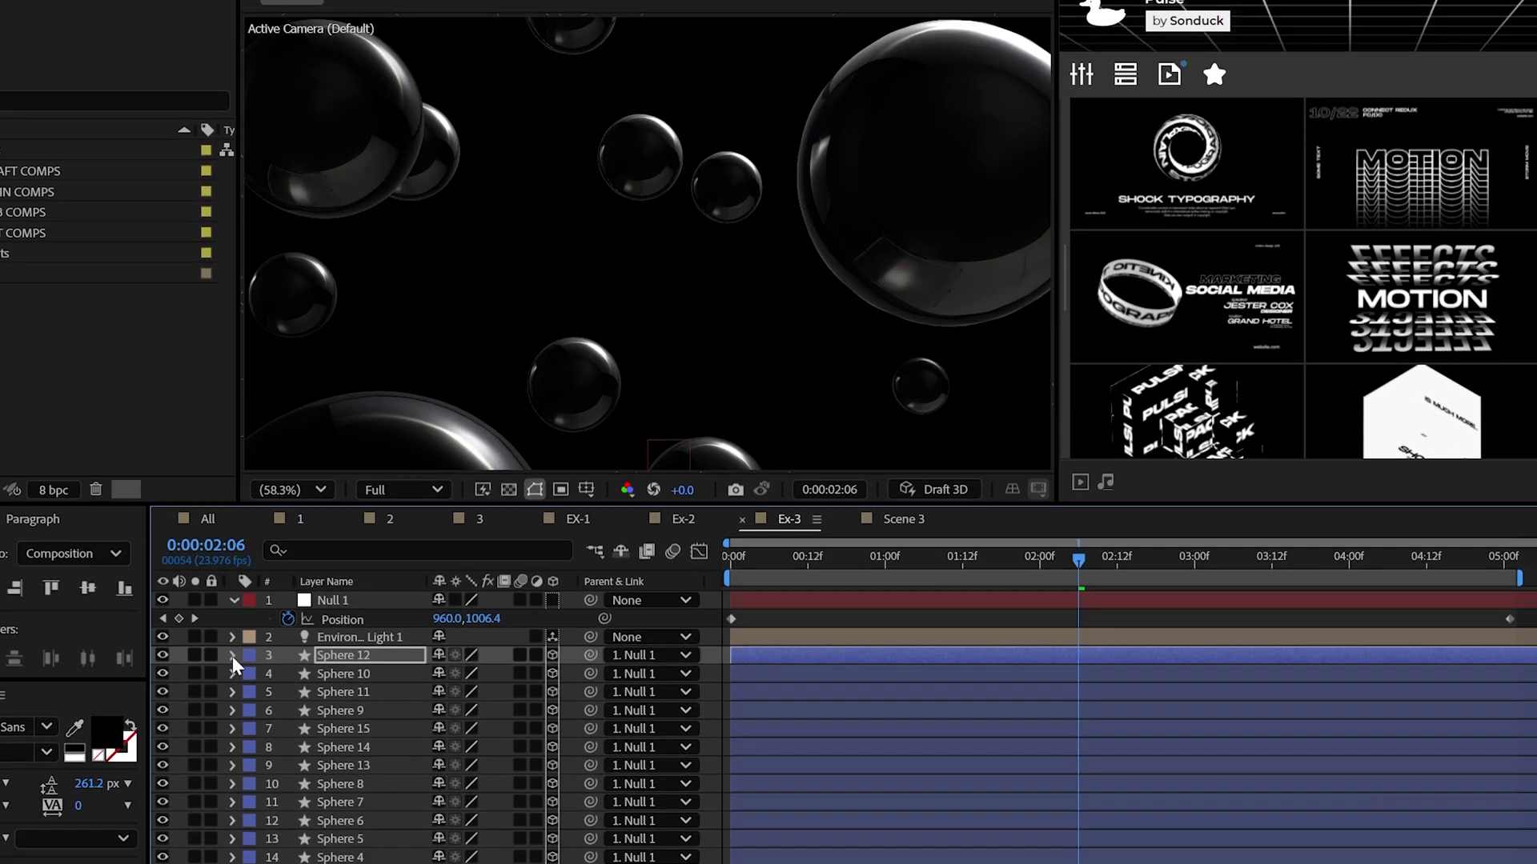
Add the expression wiggle(.5,100) to Sphere 12's position and check the motion along the timeline.
{"action": "left_click", "coordinate": [232, 773]}
{"action": "left_click", "coordinate": [322, 848]}
{"action": "left_click", "coordinate": [288, 636], "text": "alt"}
{"action": "type", "text": "w"}
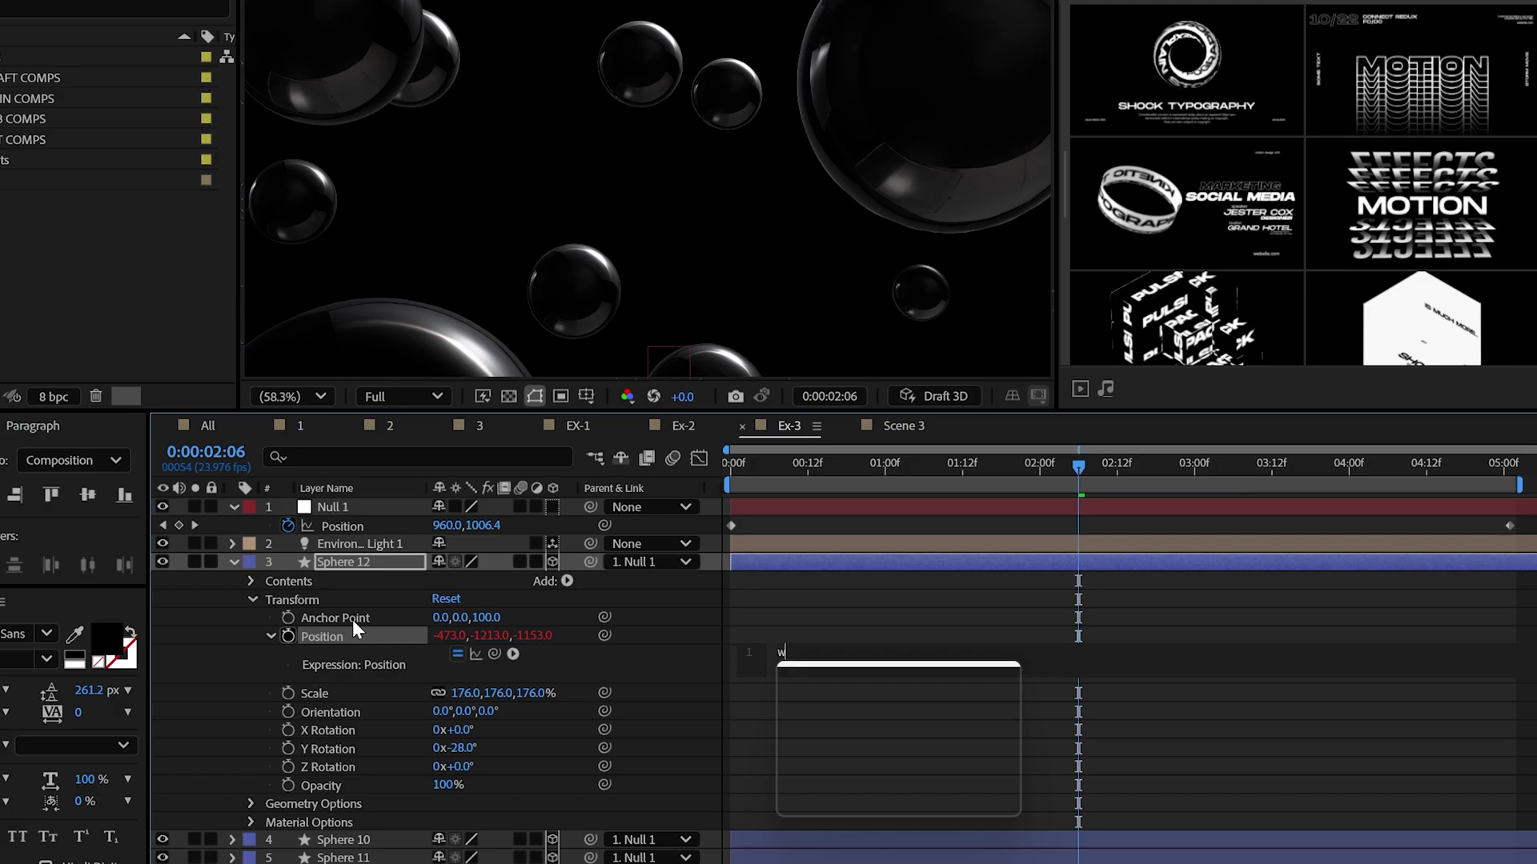
{"action": "type", "text": "iggle(.5,100"}
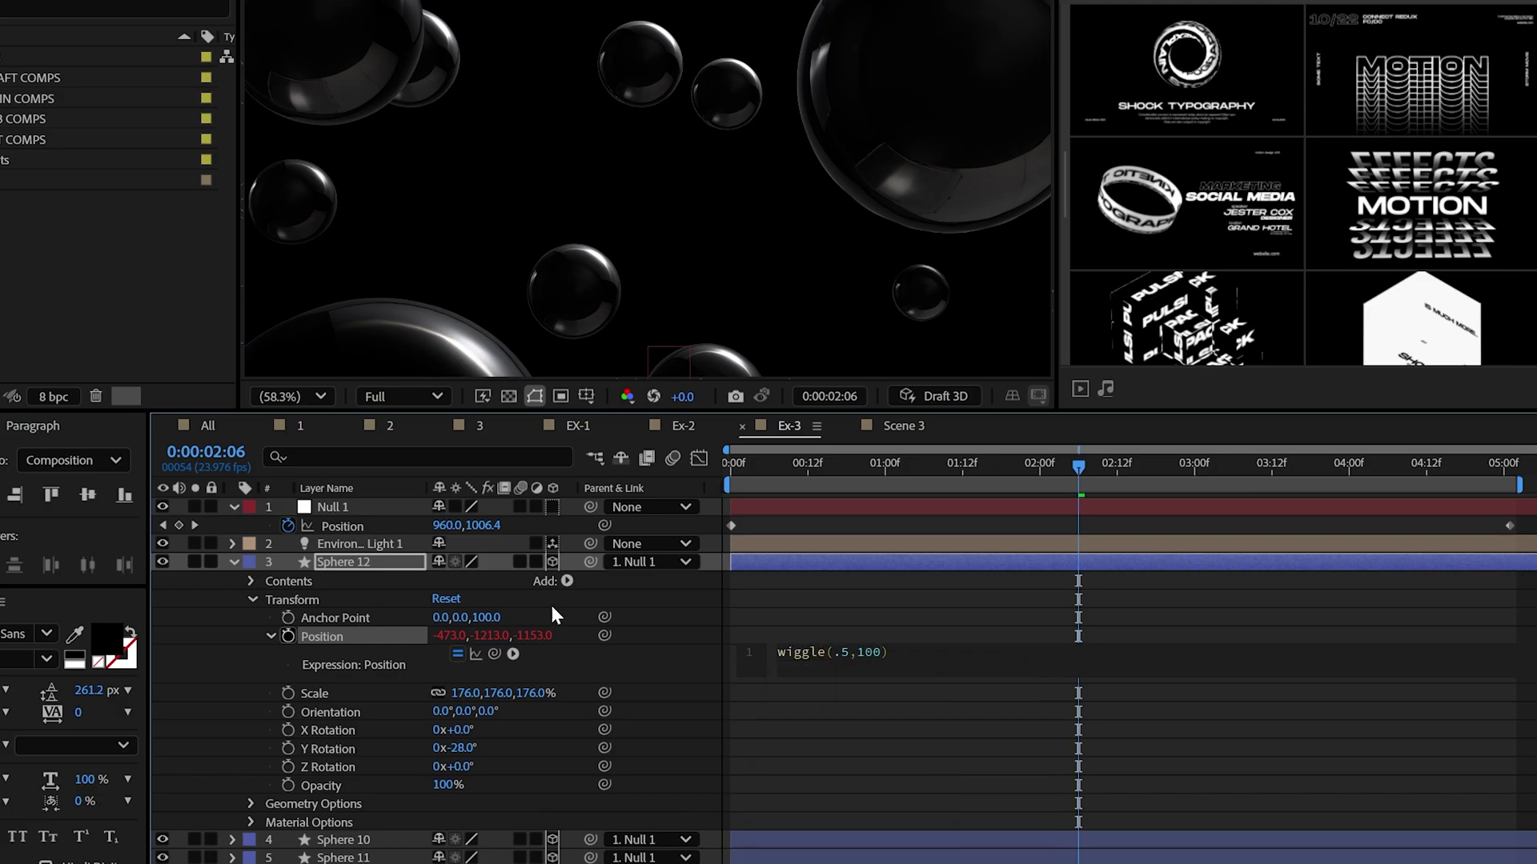
{"action": "left_click", "coordinate": [371, 578]}
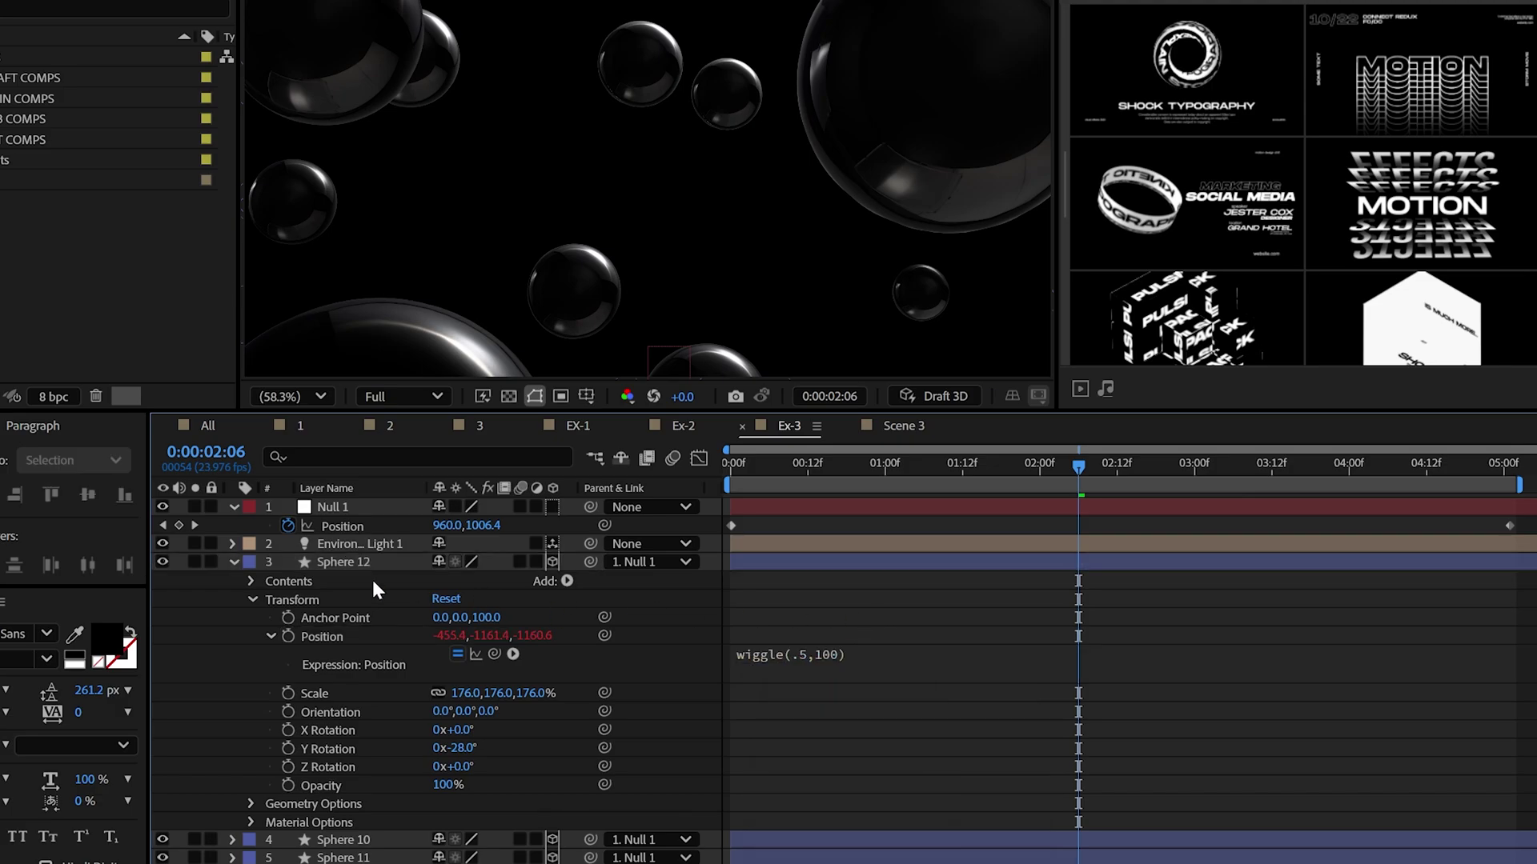
{"action": "left_click", "coordinate": [232, 561]}
{"action": "left_click_drag", "start_coordinate": [775, 514], "coordinate": [1070, 534]}
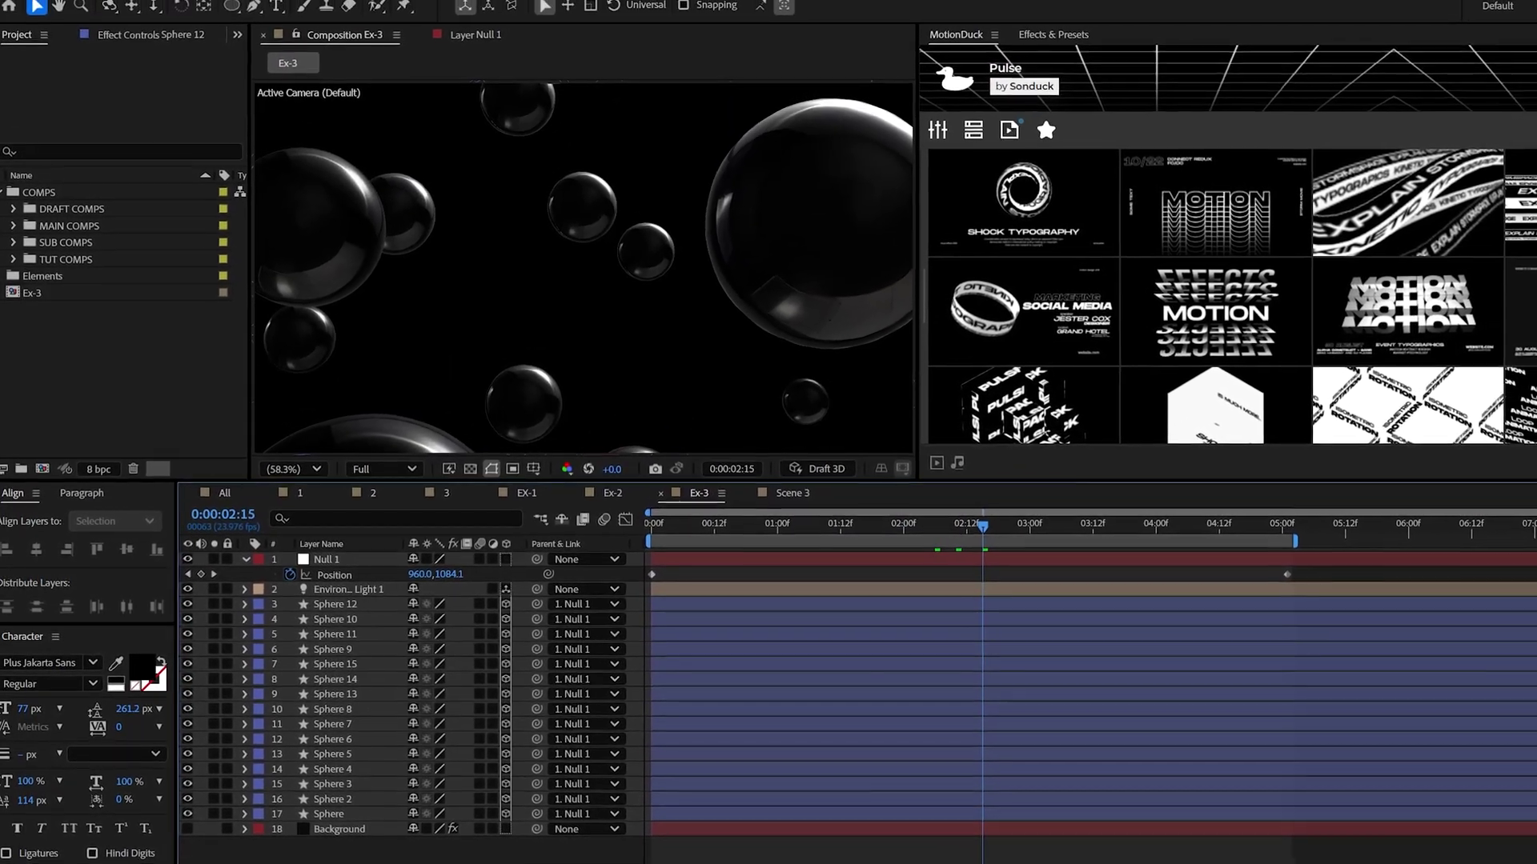
Pre-compose all layers of Ex-3 into a new composition named Roman Empire, moving all attributes into it.
{"action": "left_click_drag", "start_coordinate": [324, 858], "coordinate": [380, 545]}
{"action": "left_click", "coordinate": [133, 8]}
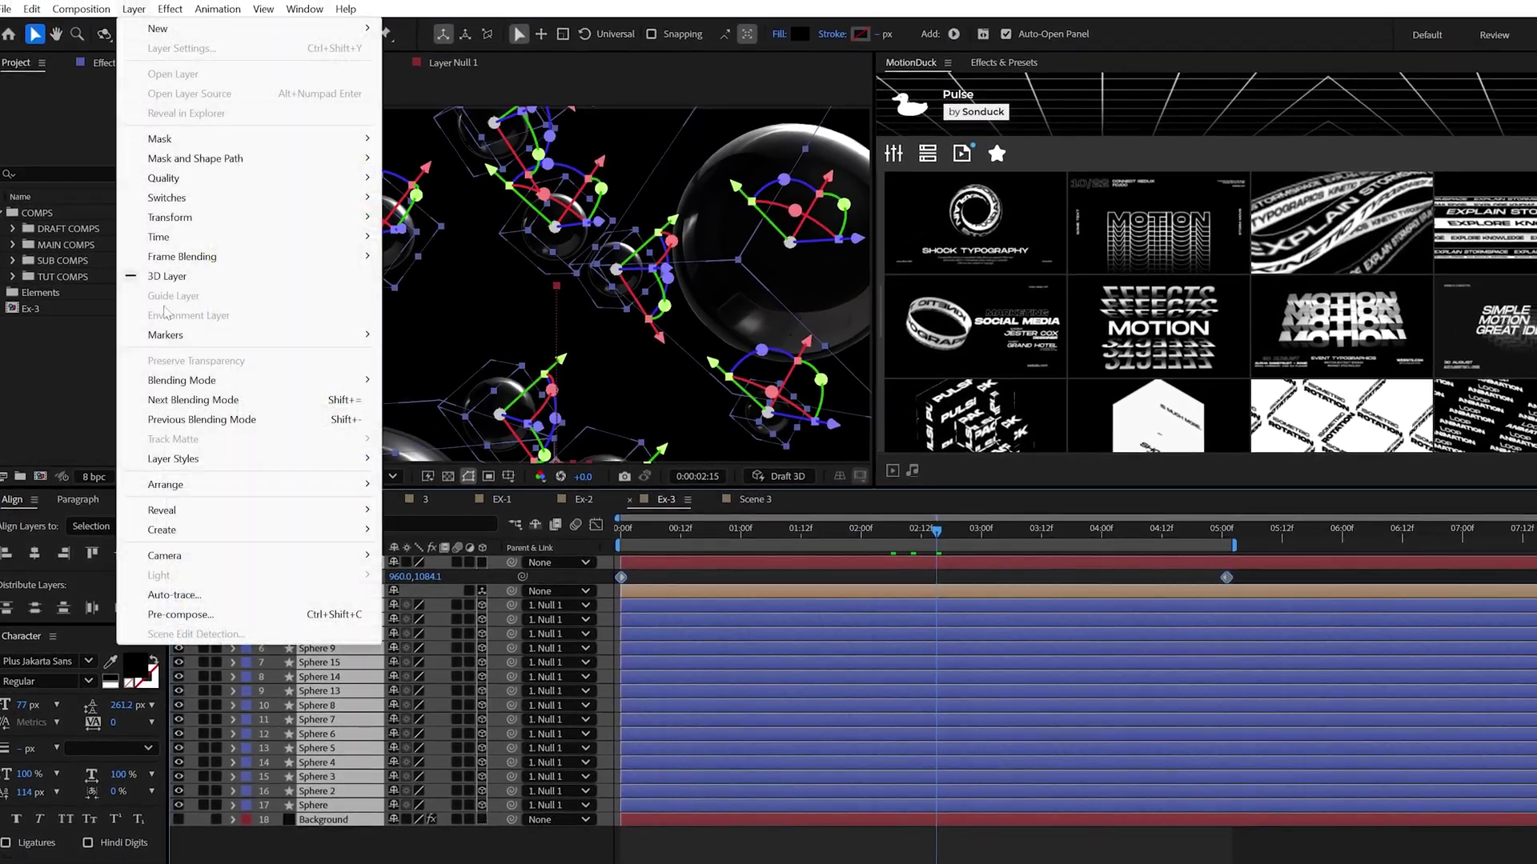
{"action": "left_click", "coordinate": [164, 614]}
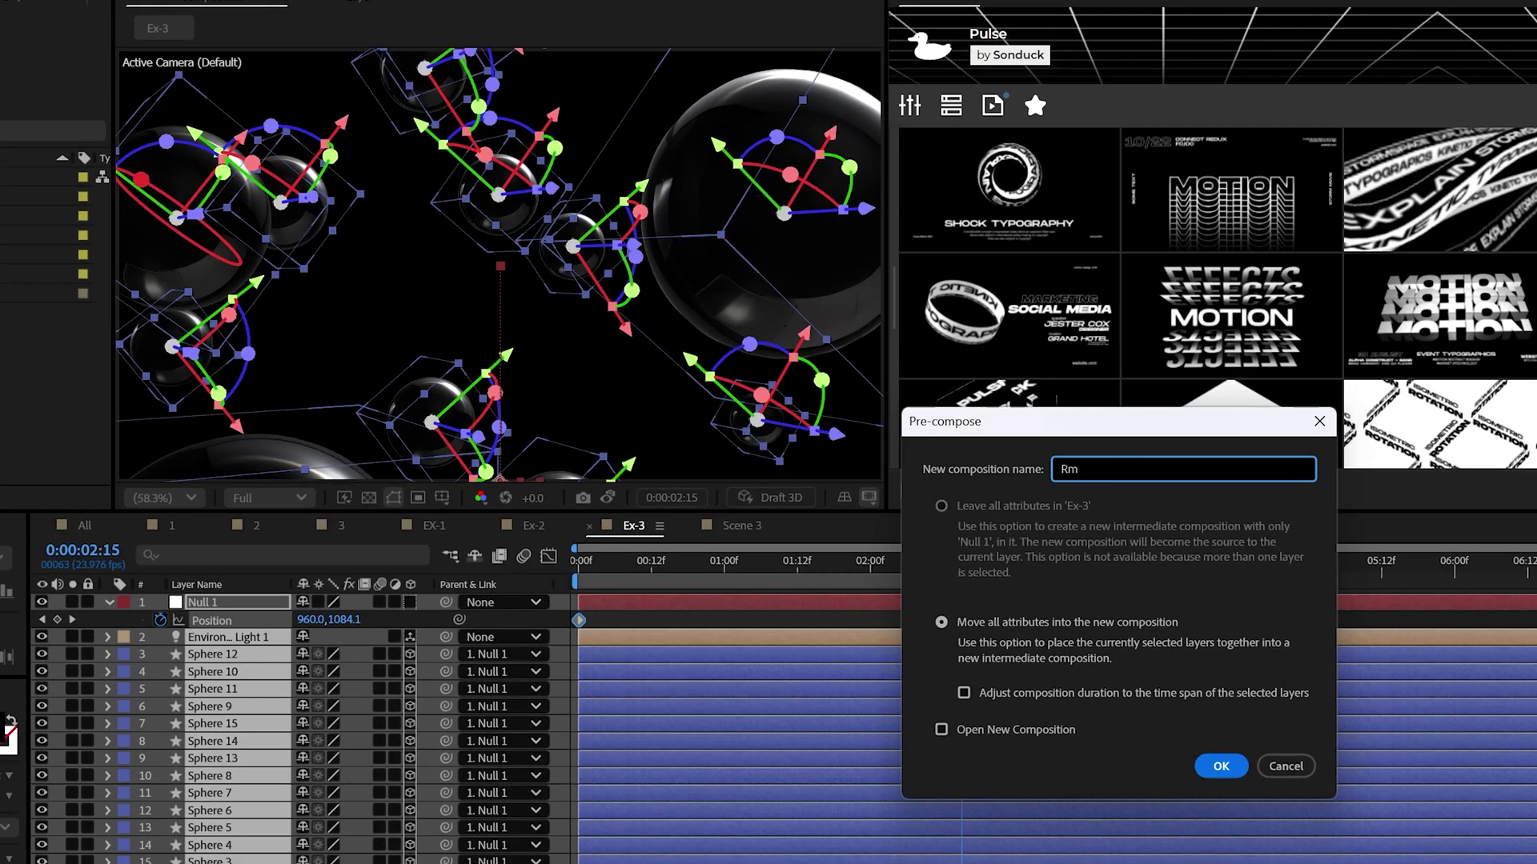
{"action": "key", "text": "BackSpace"}
{"action": "key", "text": "BackSpace"}
{"action": "left_click_drag", "start_coordinate": [1007, 413], "coordinate": [432, 253]}
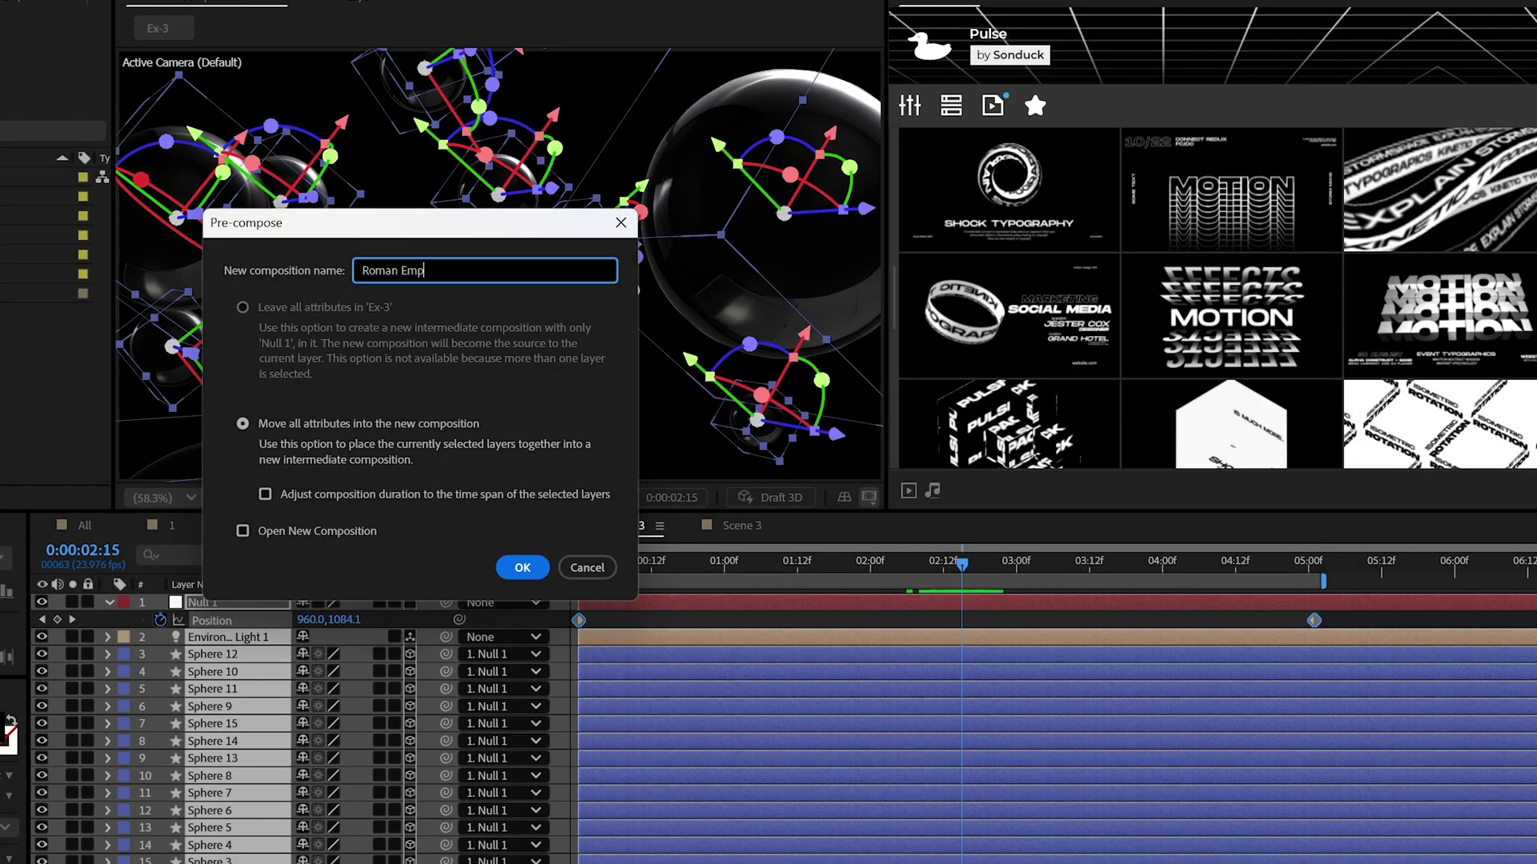
{"action": "key", "text": "Return"}
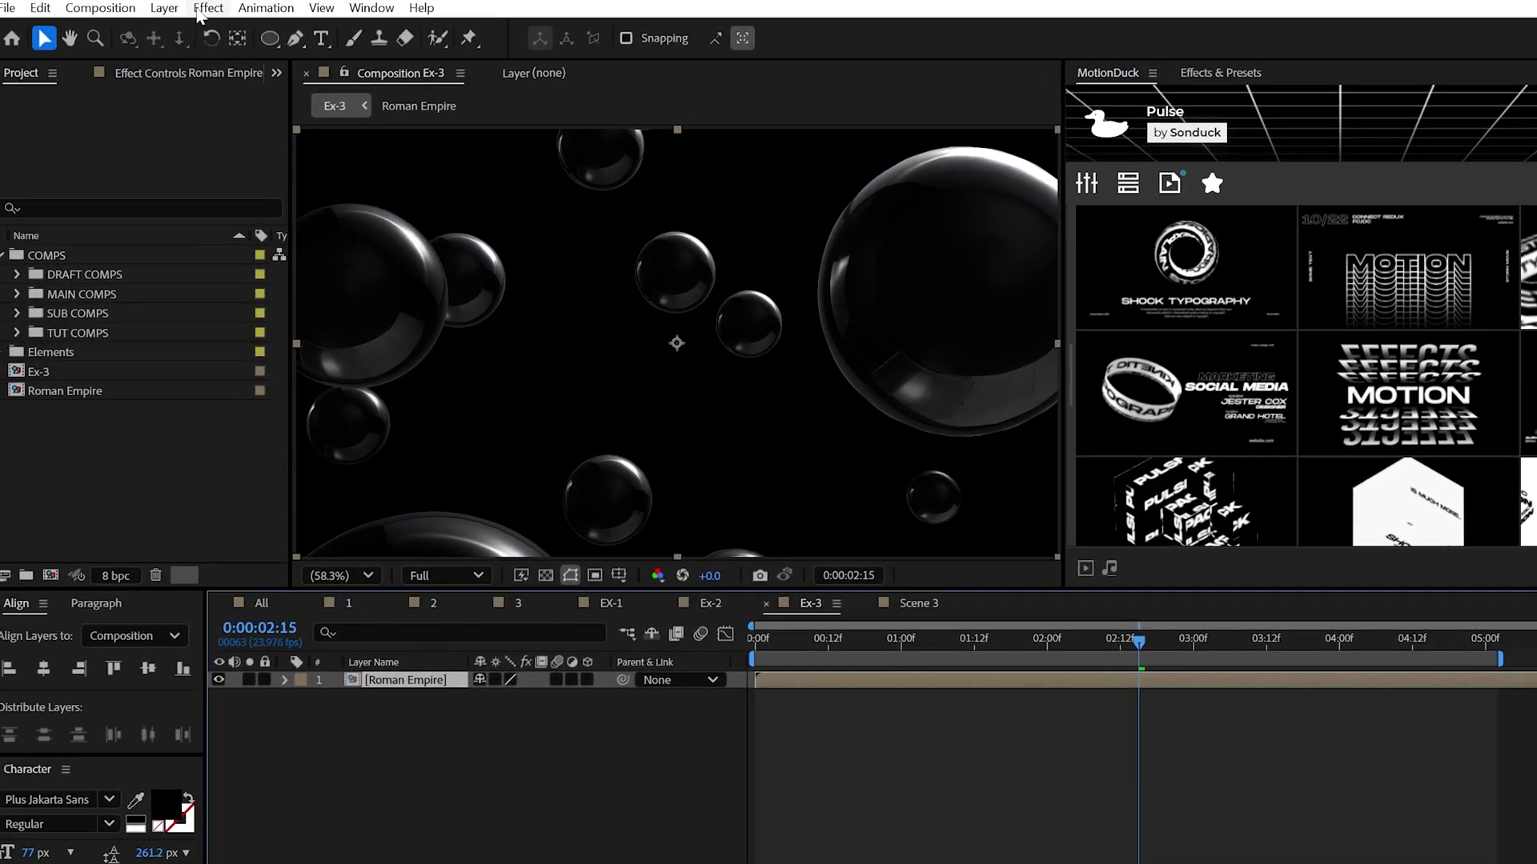
Apply 3D Channel Extract to the Roman Empire layer with a black point of 3100 and a white point of 2200.
{"action": "left_click", "coordinate": [206, 8]}
{"action": "mouse_move", "coordinate": [394, 151]}
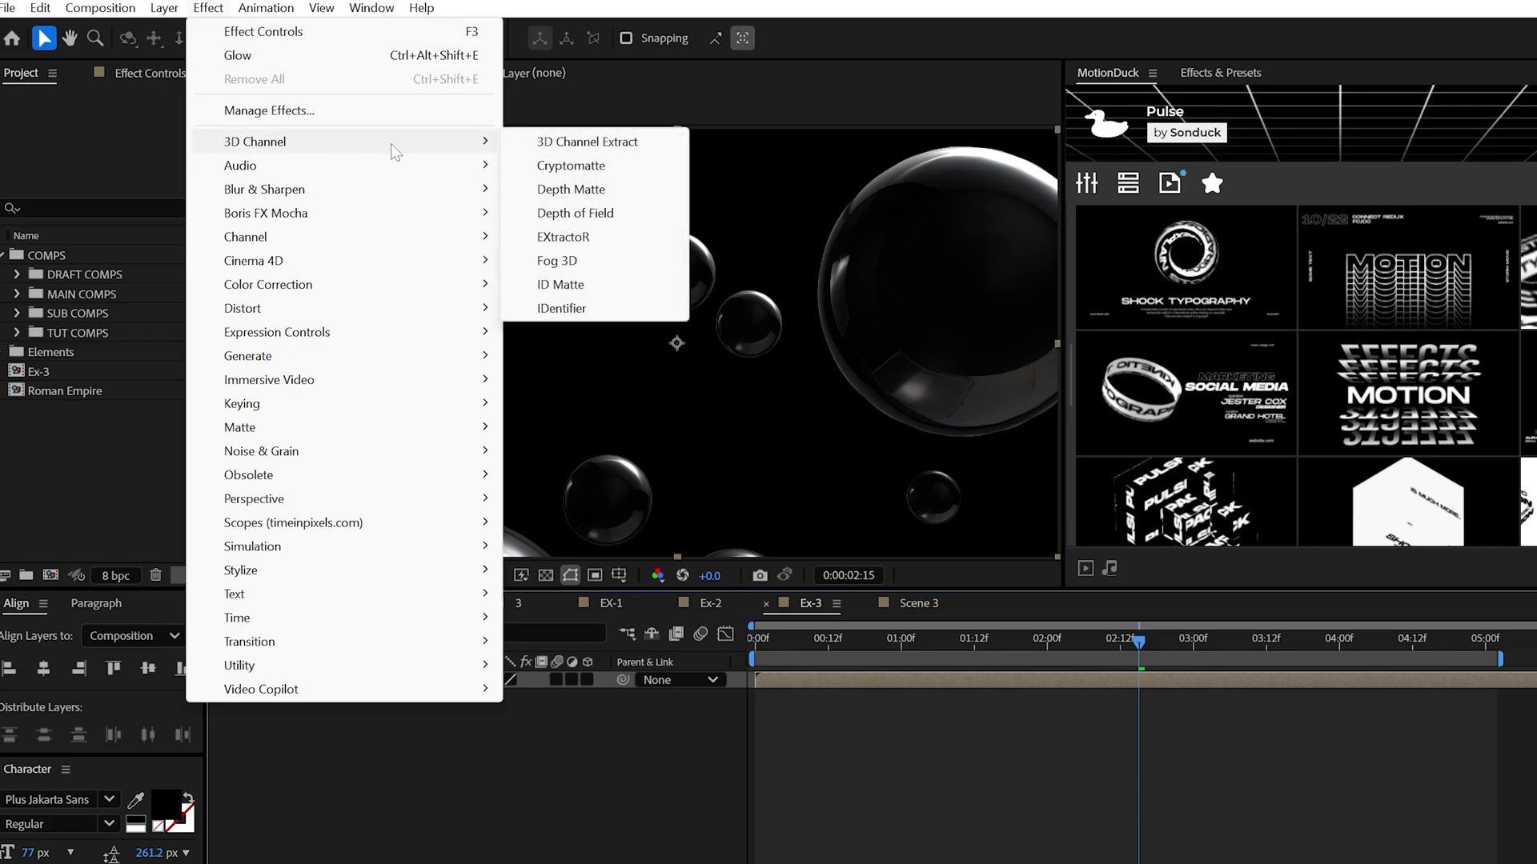
{"action": "left_click", "coordinate": [557, 146]}
{"action": "left_click_drag", "start_coordinate": [166, 165], "coordinate": [195, 195]}
Add a Depth of Field effect to the Roman Empire layer and set its maximum radius to 32.
{"action": "left_click", "coordinate": [248, 11]}
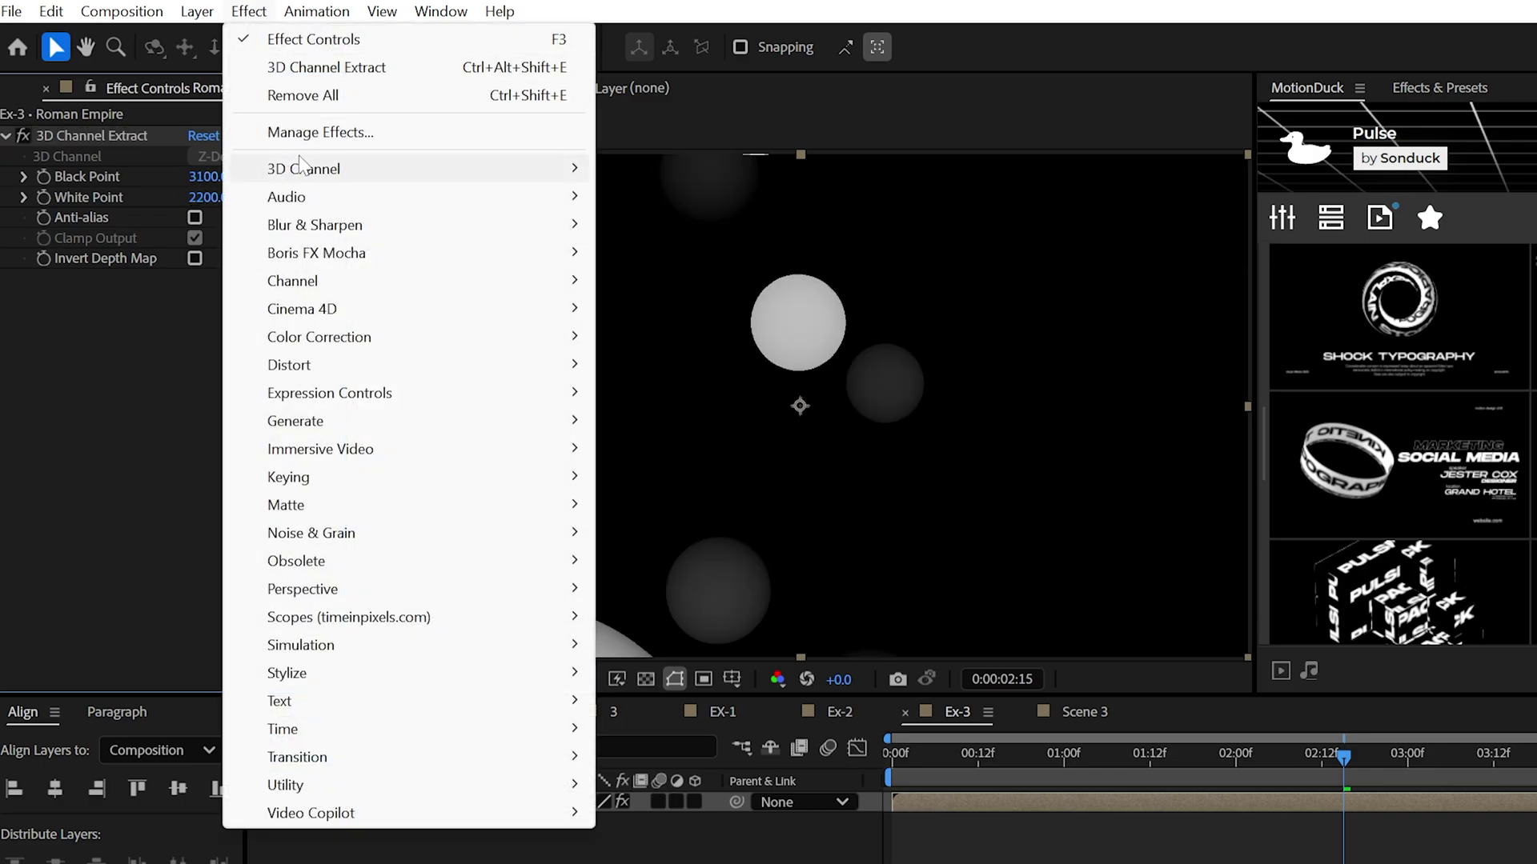
{"action": "mouse_move", "coordinate": [304, 168]}
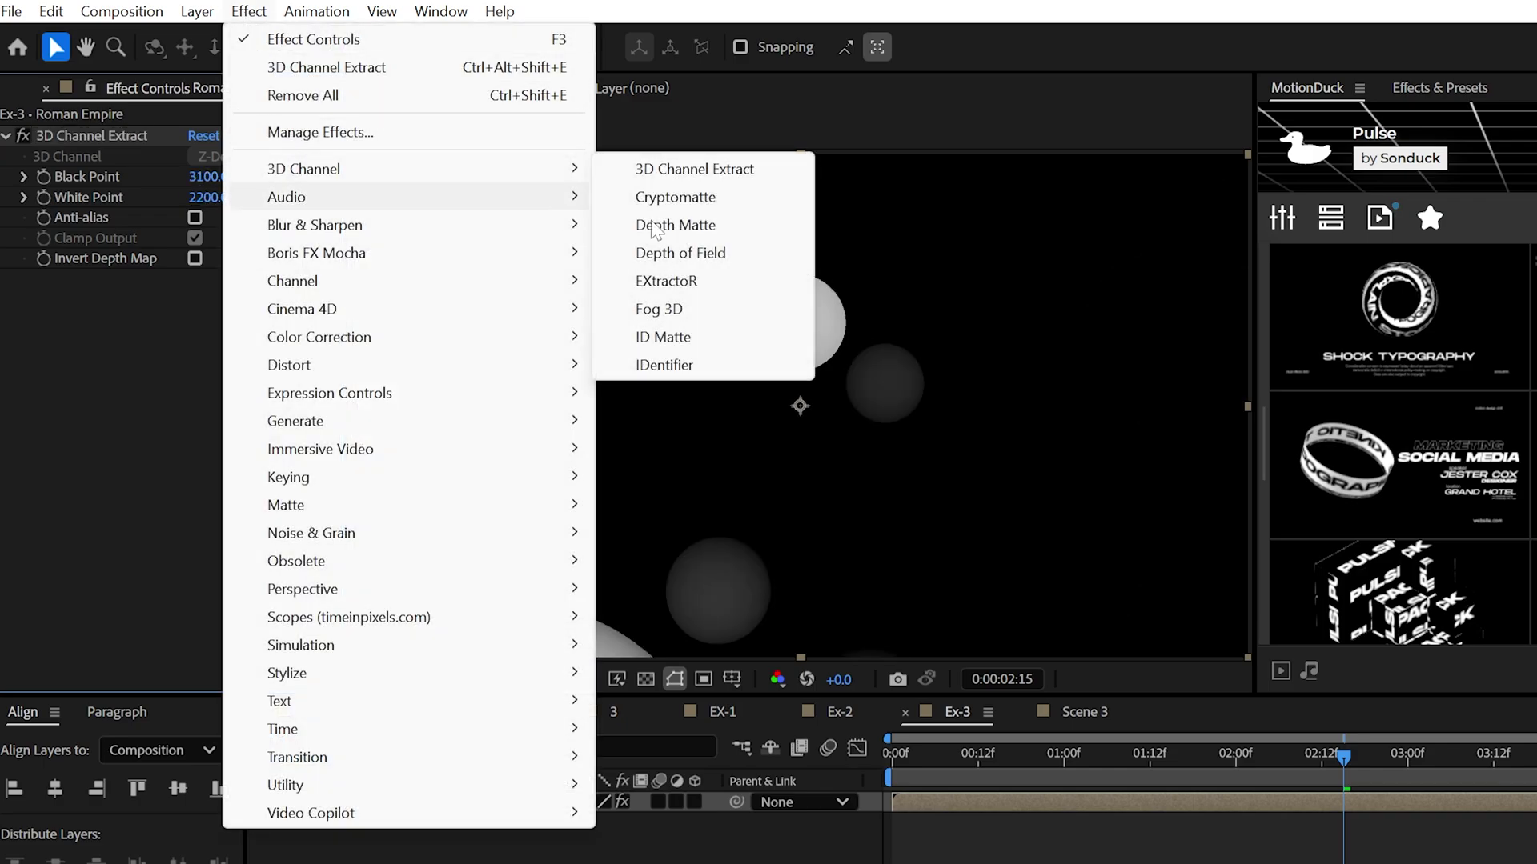
{"action": "left_click", "coordinate": [705, 252]}
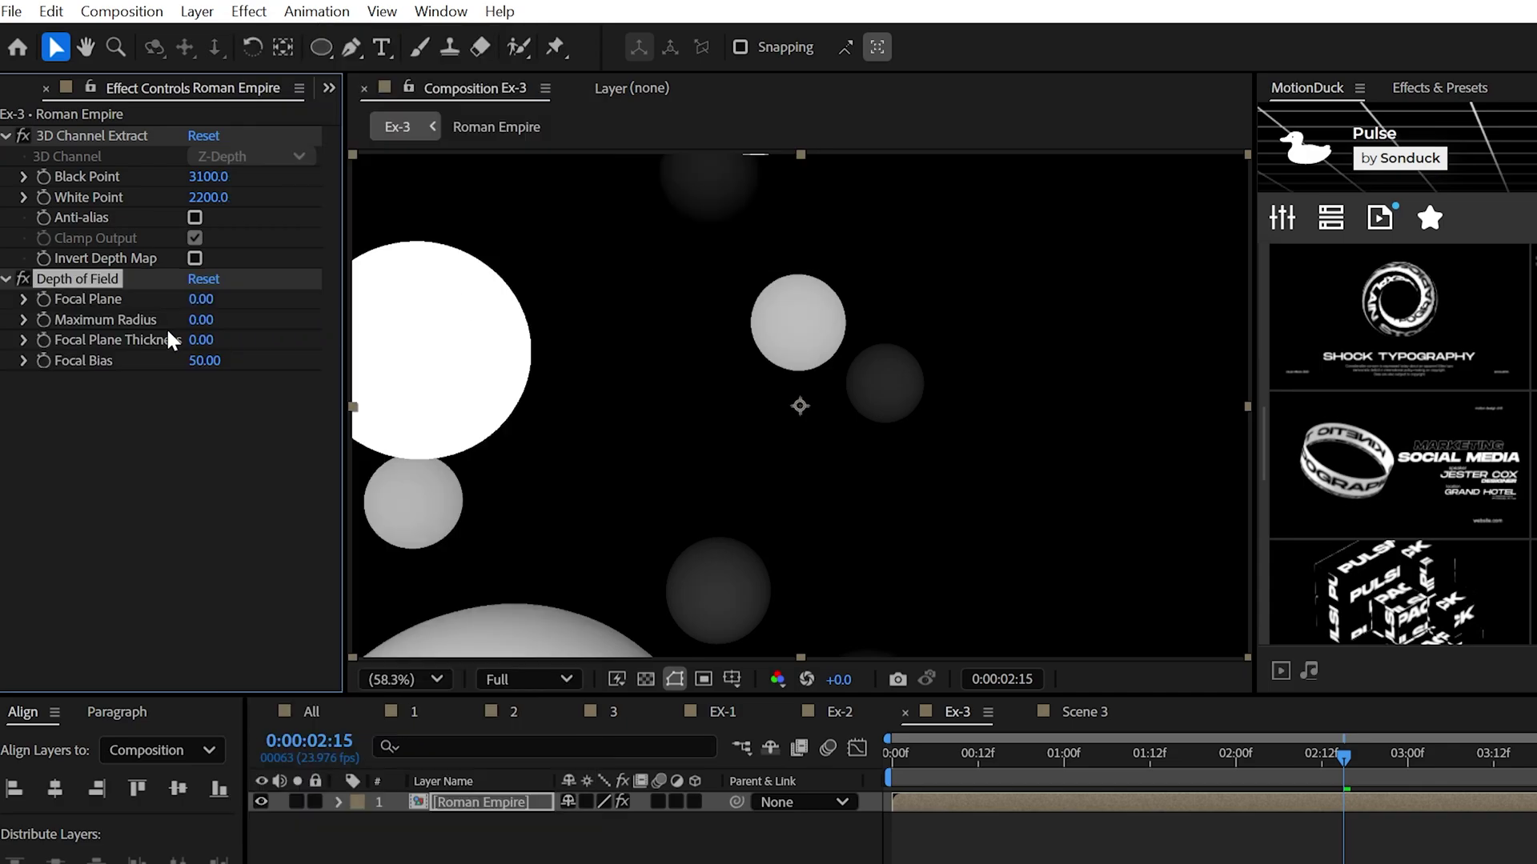
{"action": "left_click_drag", "start_coordinate": [199, 319], "coordinate": [237, 317]}
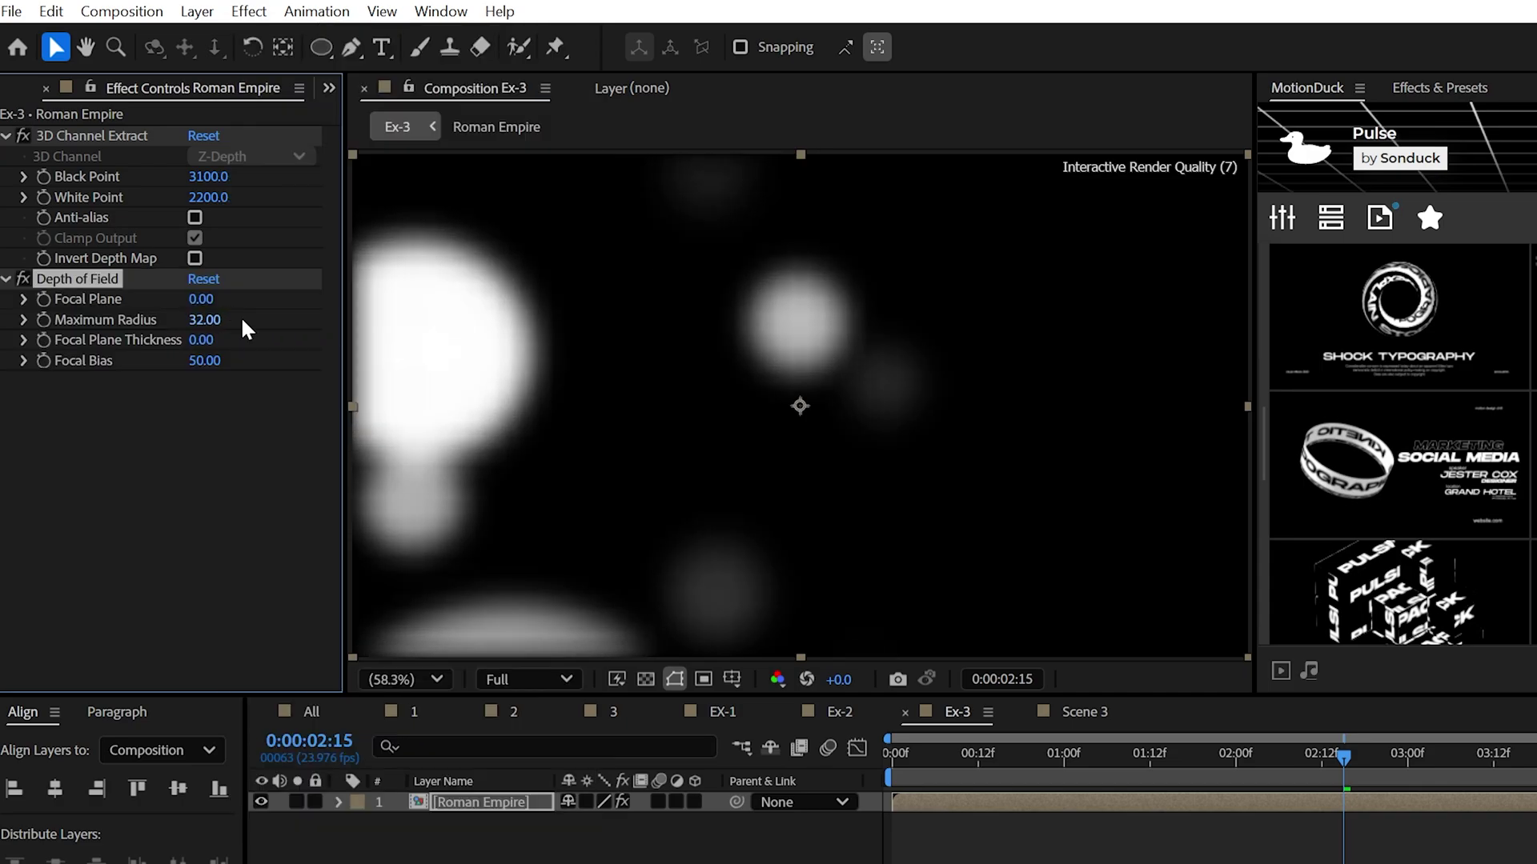
Duplicate the Roman Empire layer and remove the 3D Channel Extract and Depth of Field effects from the upper copy.
{"action": "left_click", "coordinate": [480, 804]}
{"action": "key", "text": "ctrl+d"}
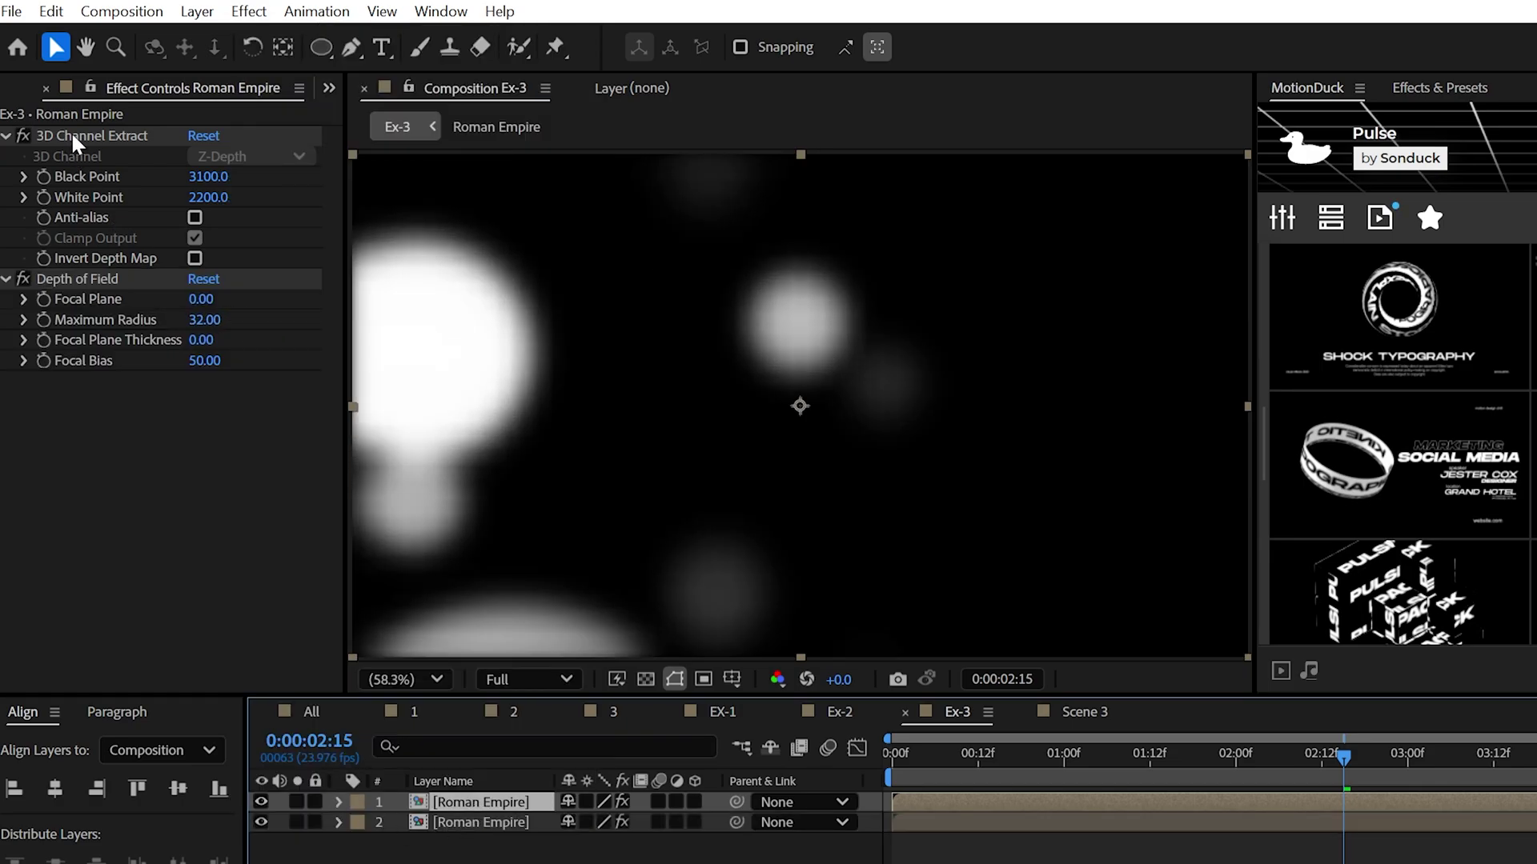
{"action": "left_click", "coordinate": [74, 137]}
{"action": "key", "text": "Delete"}
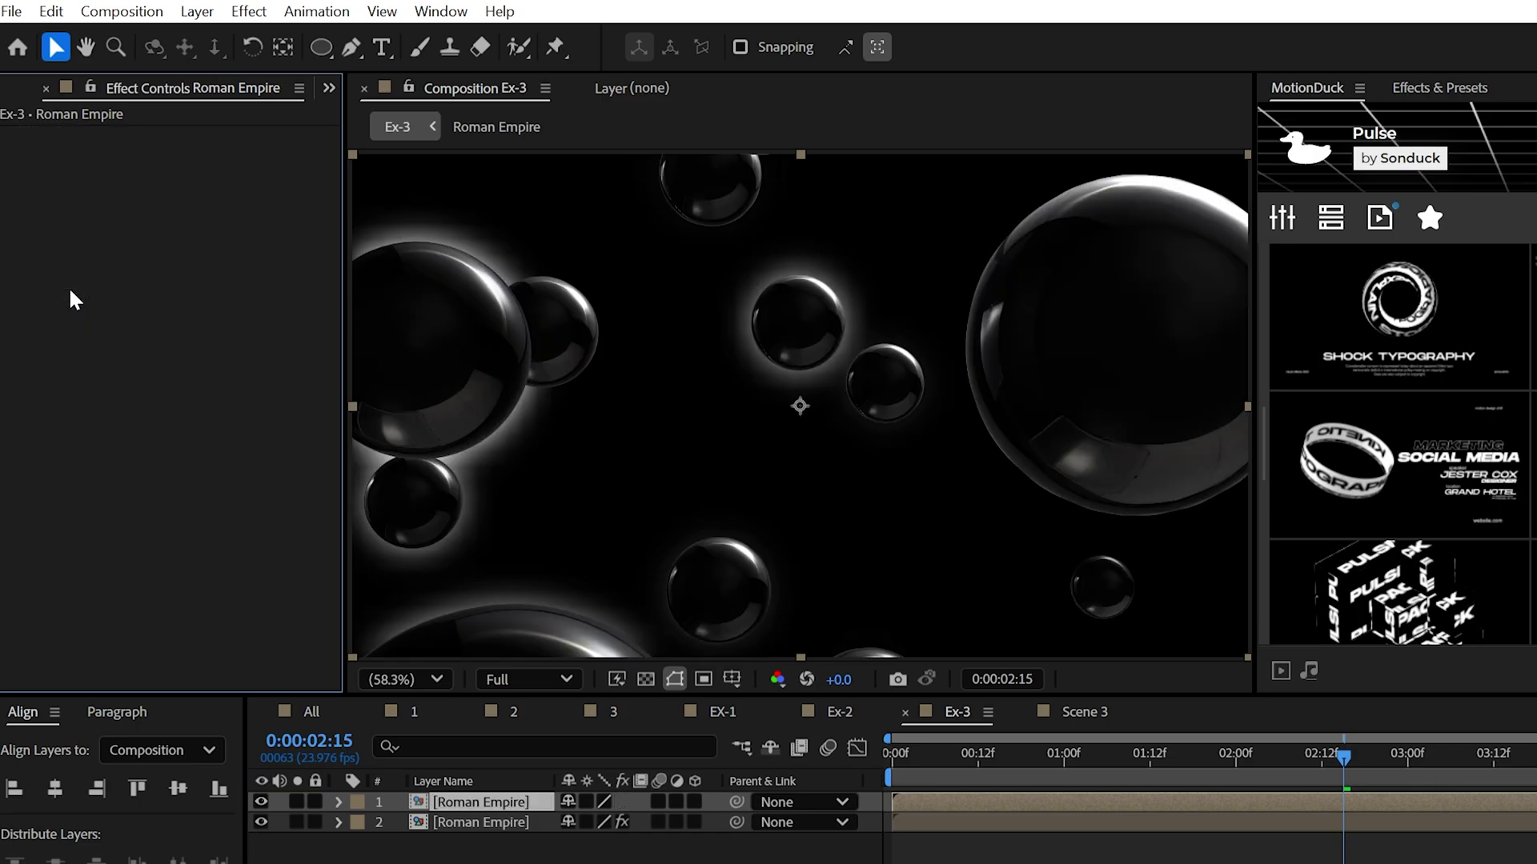
Apply Camera Lens Blur to the upper copy, using the lower Roman Empire layer's Effects & Masks as blur map, and adjust the blur radius.
{"action": "left_click", "coordinate": [248, 11]}
{"action": "mouse_move", "coordinate": [332, 225]}
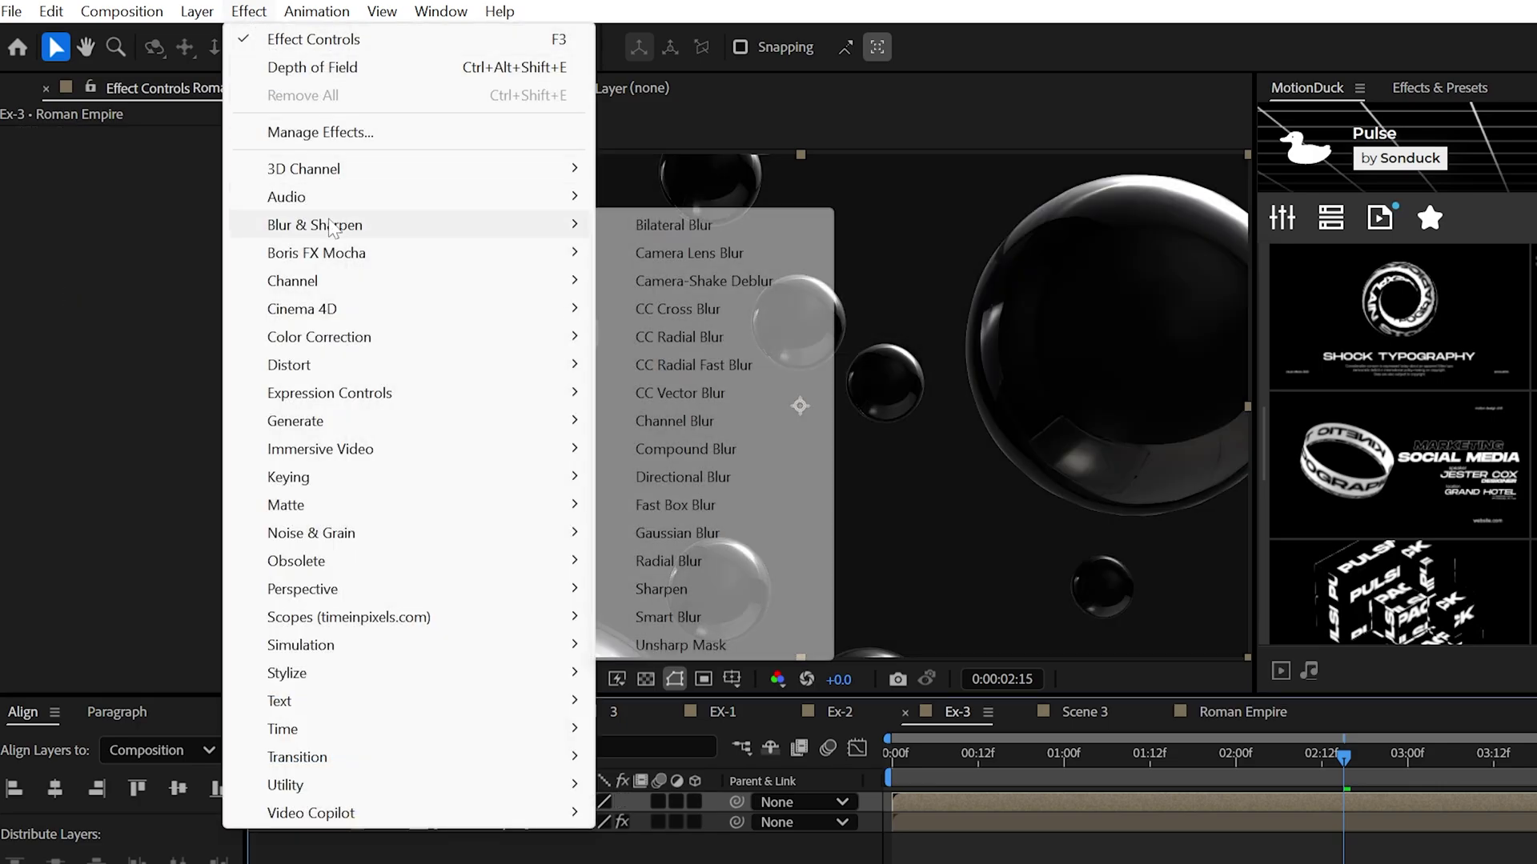
{"action": "left_click_drag", "start_coordinate": [694, 253], "coordinate": [695, 254]}
{"action": "left_click", "coordinate": [218, 319]}
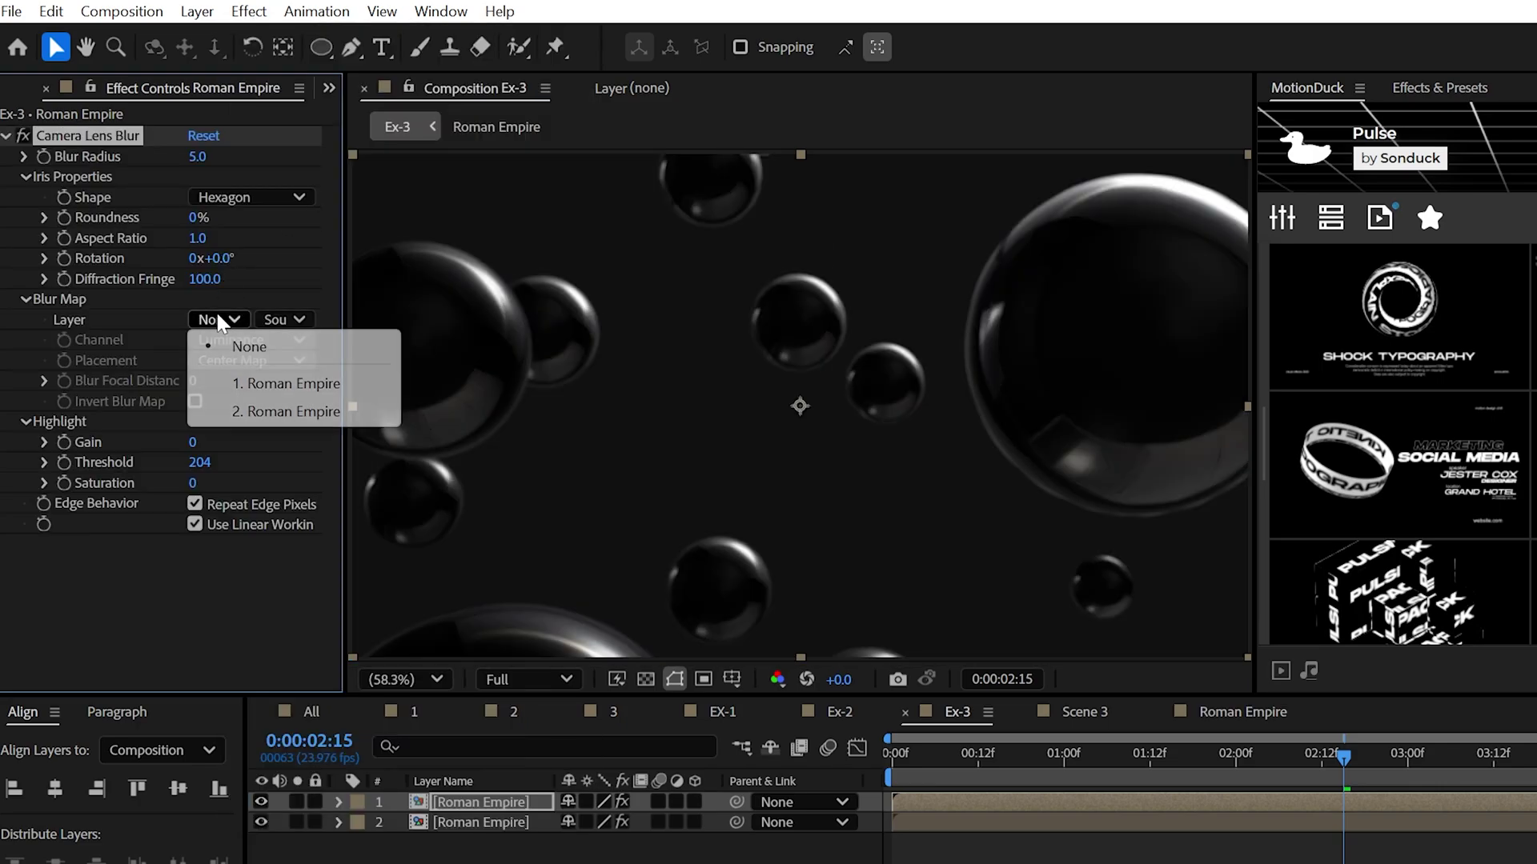
{"action": "left_click", "coordinate": [284, 321]}
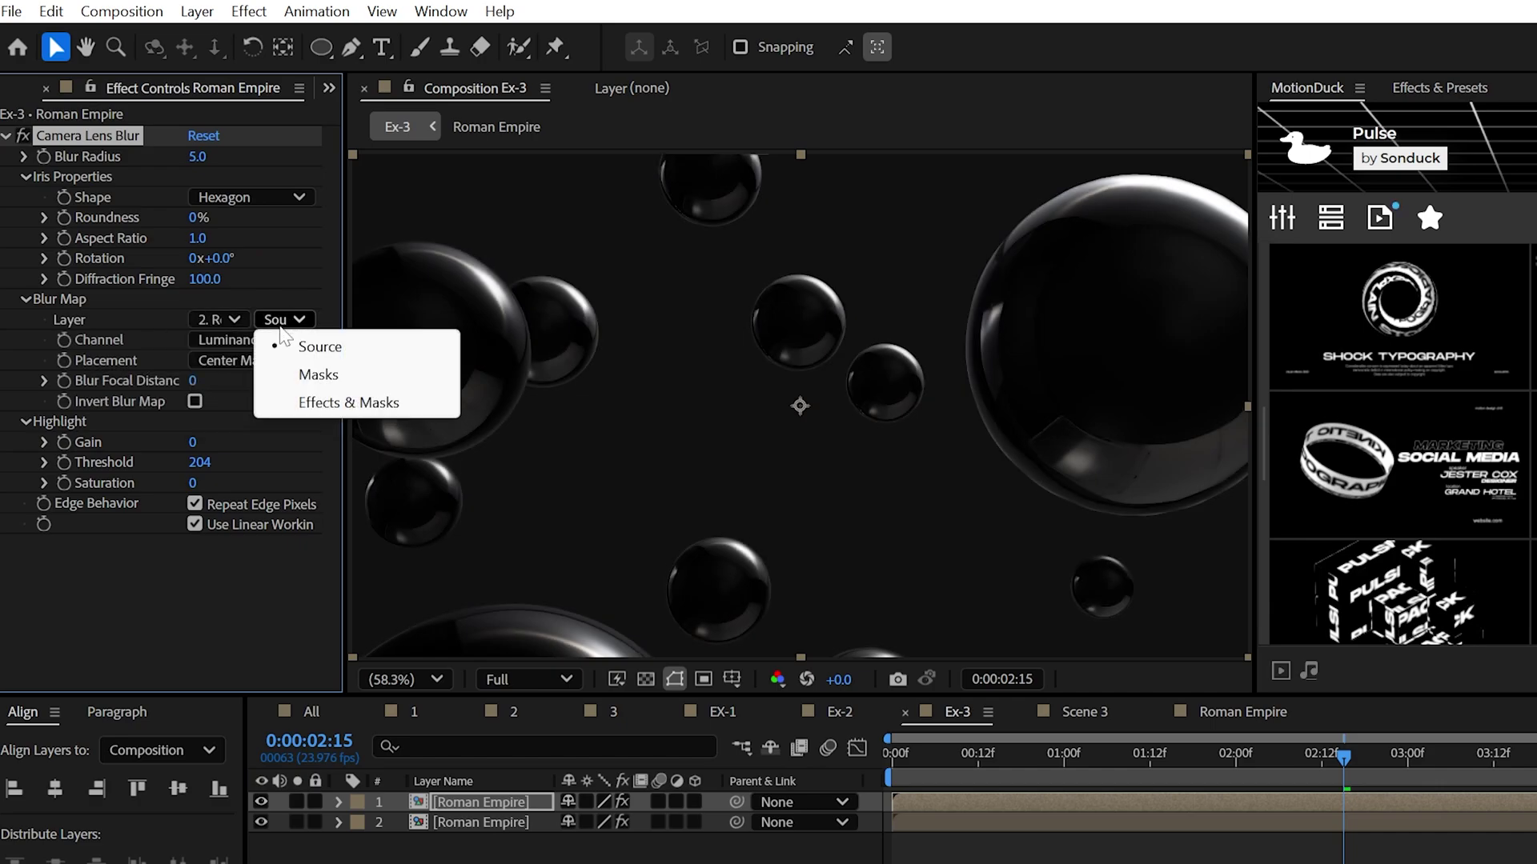
{"action": "left_click", "coordinate": [315, 407]}
{"action": "left_click_drag", "start_coordinate": [197, 157], "coordinate": [167, 171]}
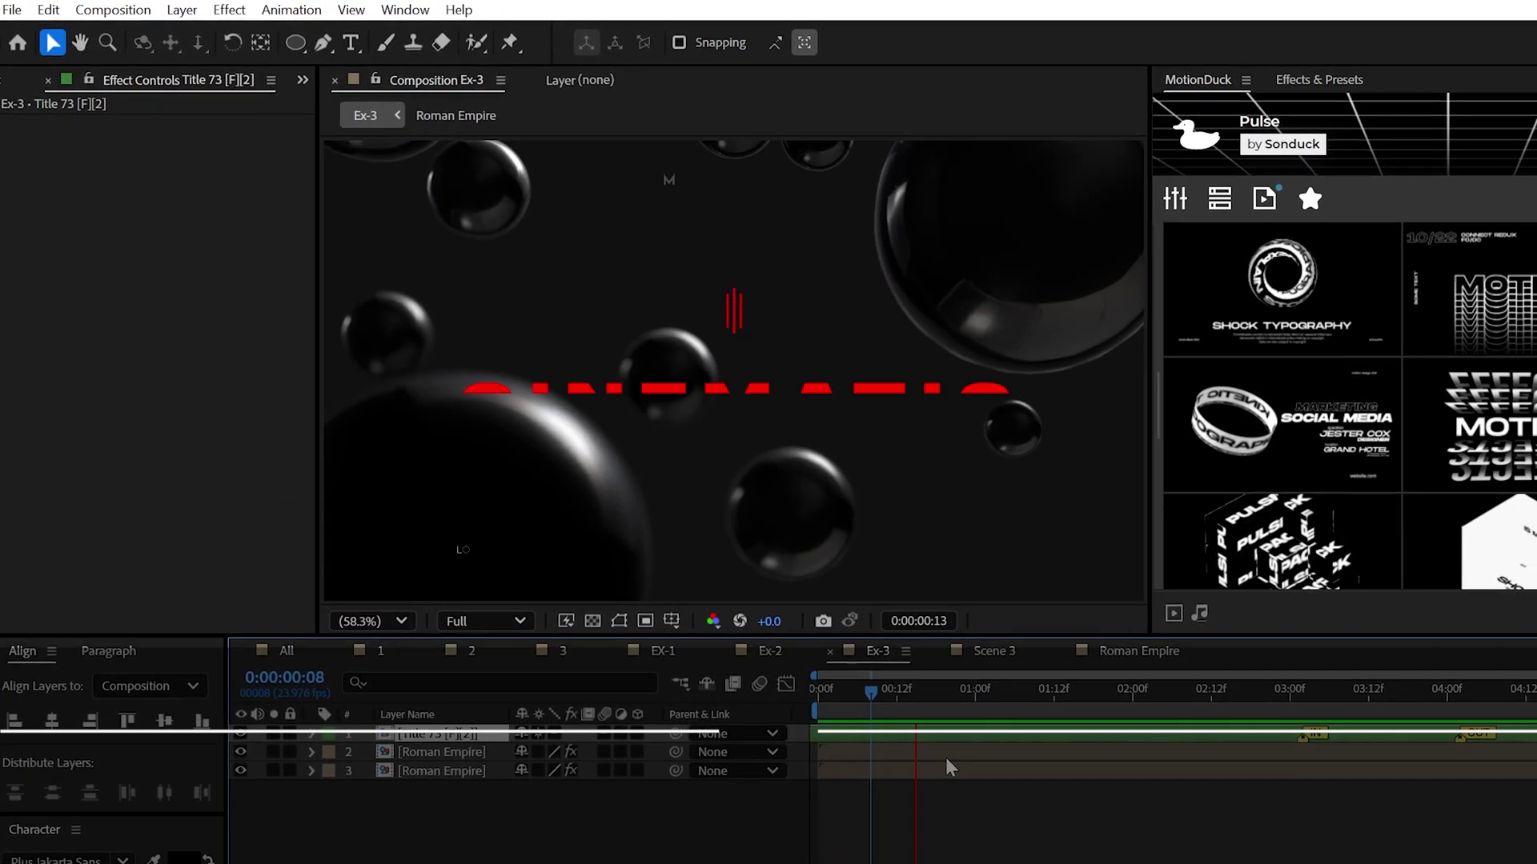